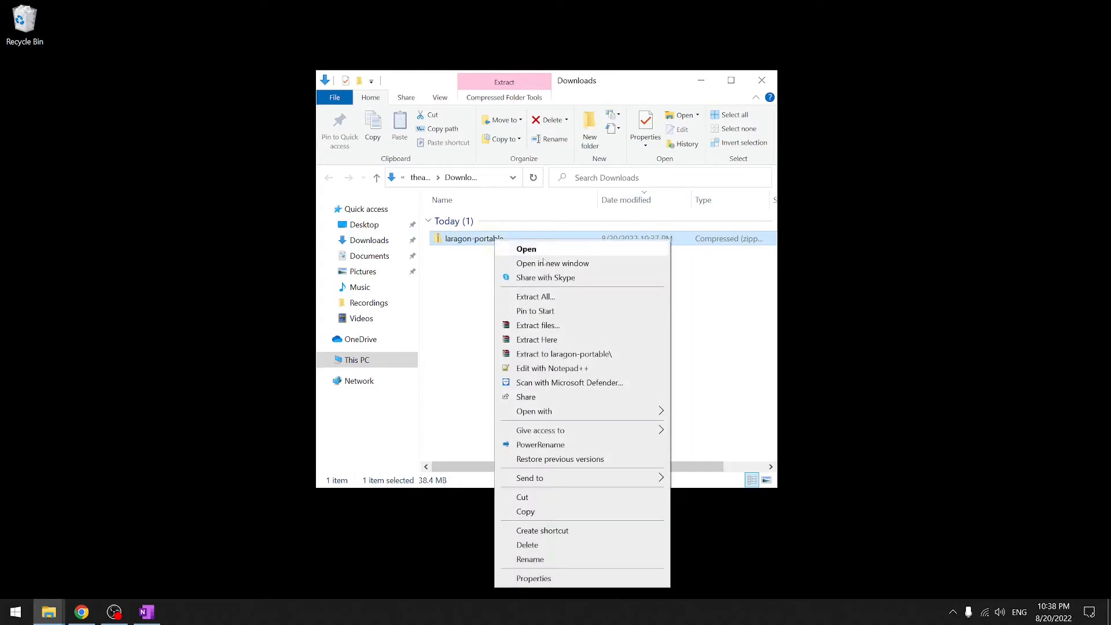
- Extract the laragon-portable zip and move the extracted folder into myprograms
left_click(565, 353)
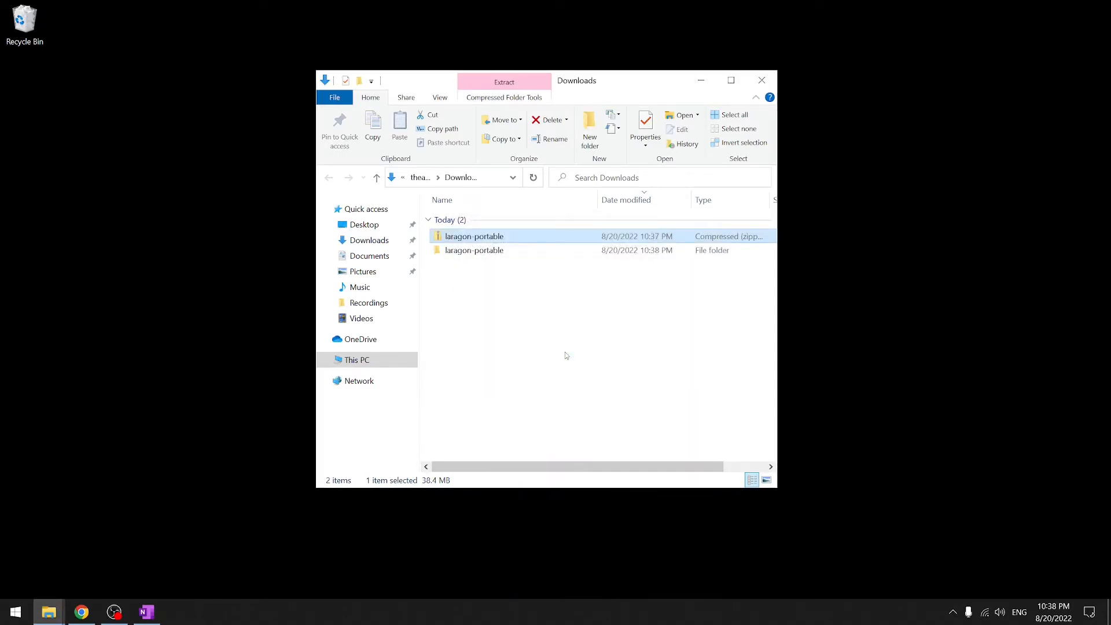
left_click(497, 250)
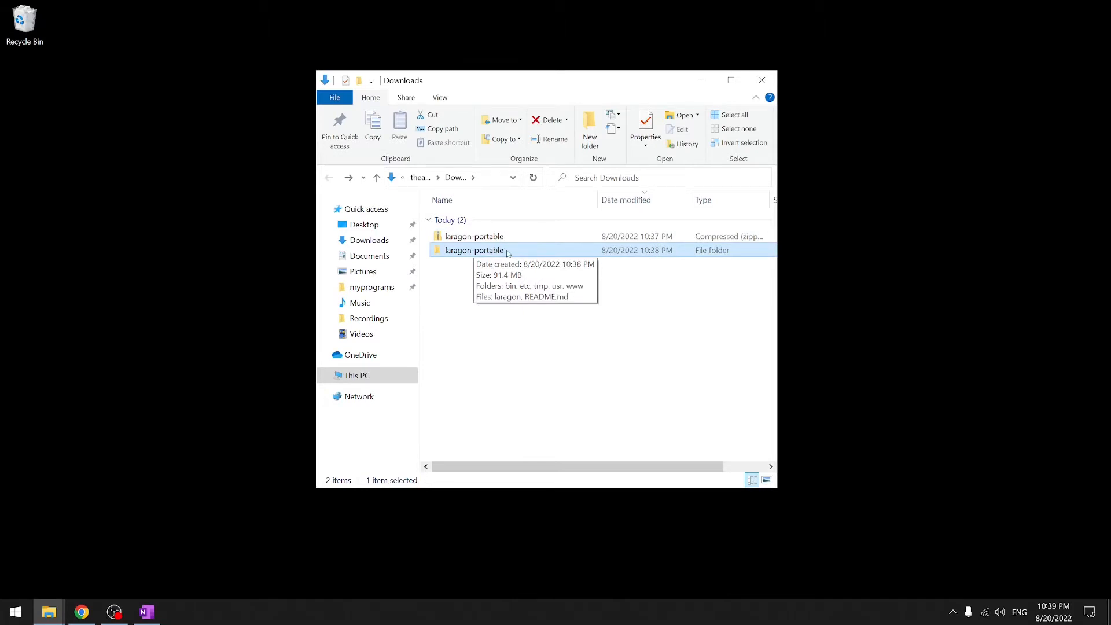
left_click_drag(509, 253, 368, 289)
left_click(371, 287)
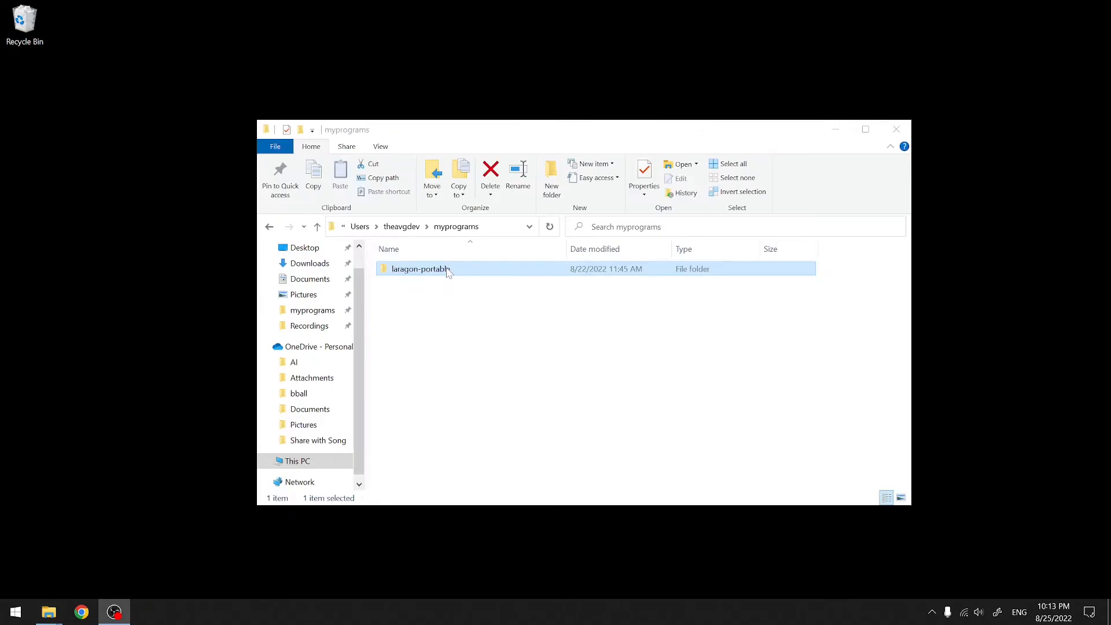
- Pin laragon.exe from the laragon-portable folder to the taskbar and launch Laragon
double_click(446, 267)
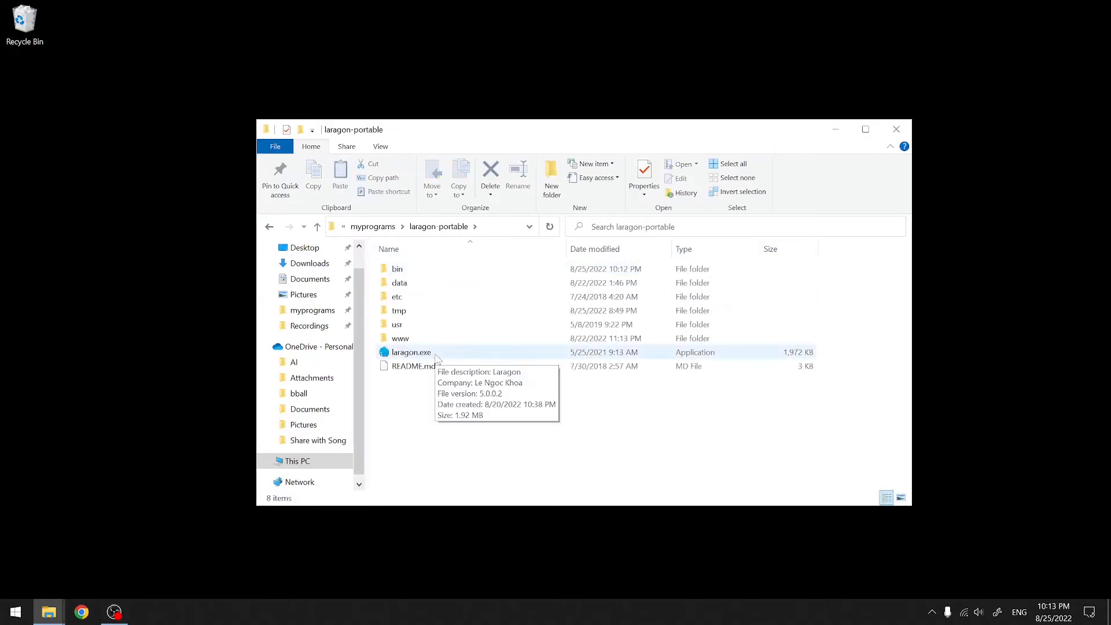
left_click_drag(433, 354, 149, 612)
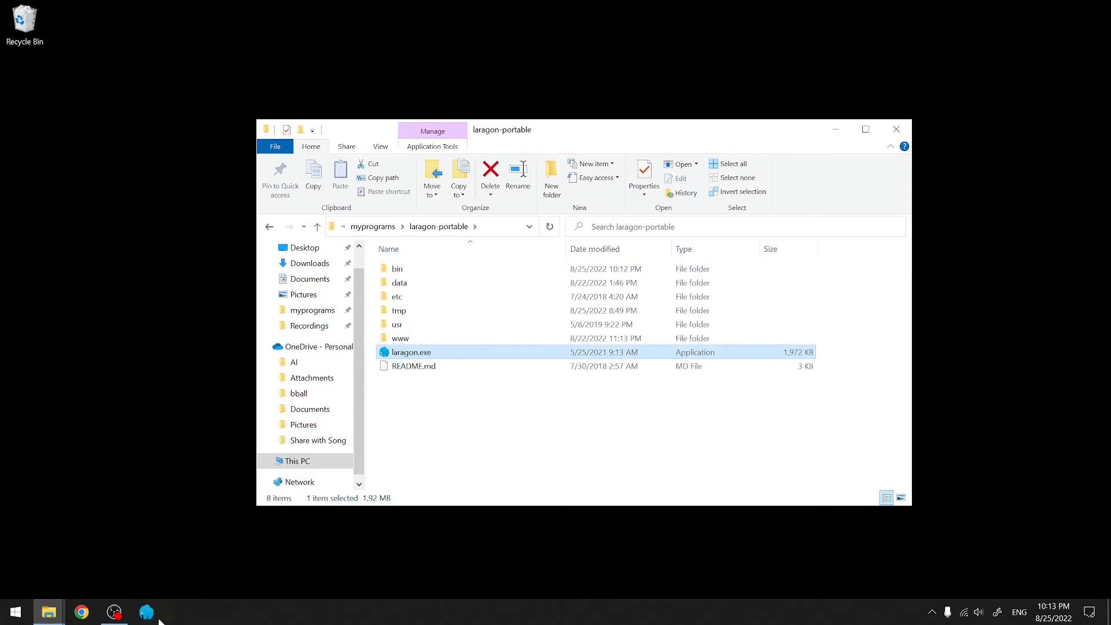
left_click(152, 619)
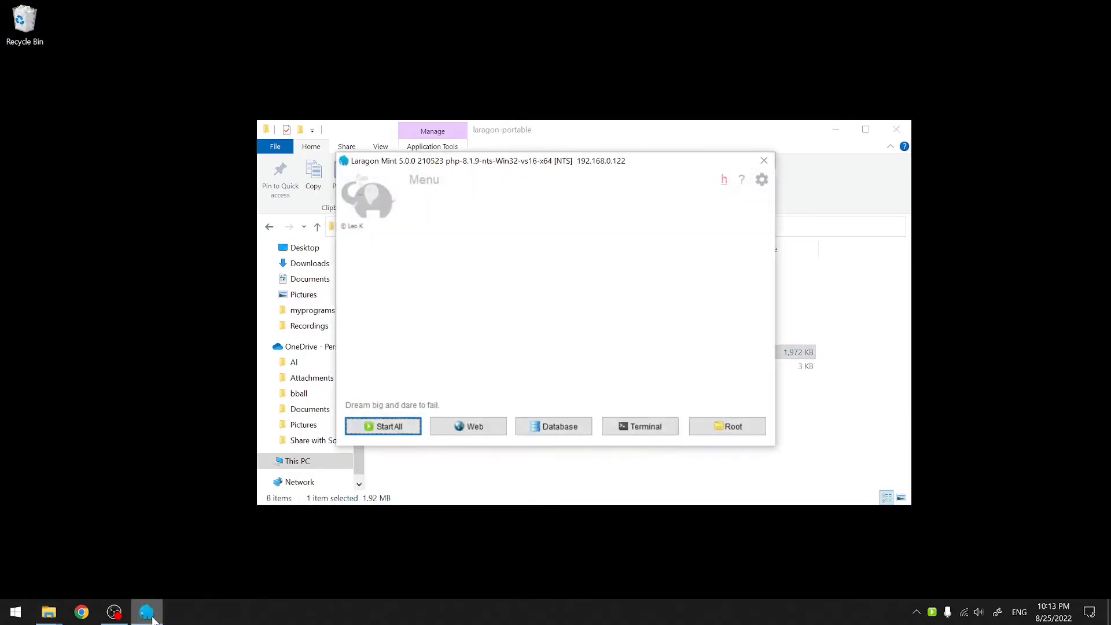
- Start all services so MySQL 5.1.72 and Nginx 1.14.0 run, then return to the laragon-portable folder
left_click(402, 433)
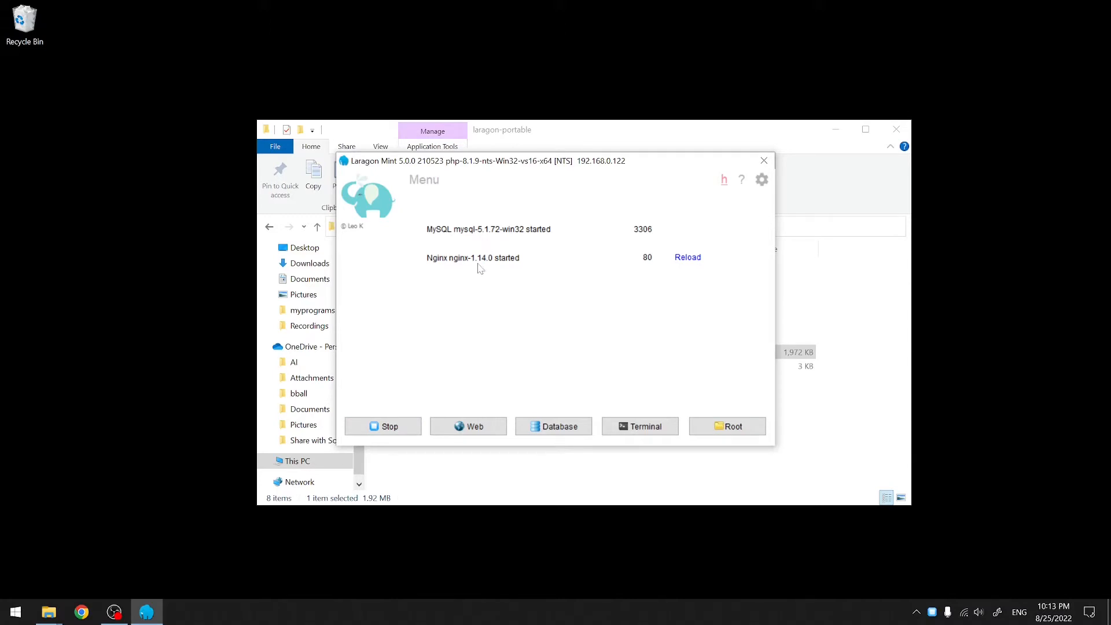
left_click(719, 144)
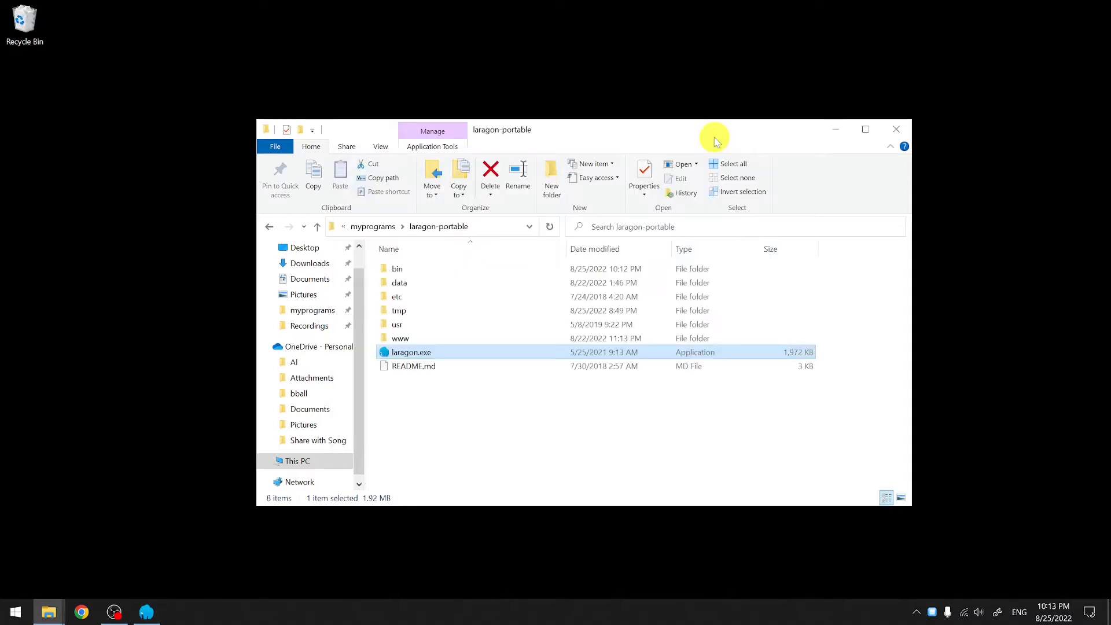
- Point out the www folder, then review the mysql, nginx and php folders inside bin
left_click(439, 340)
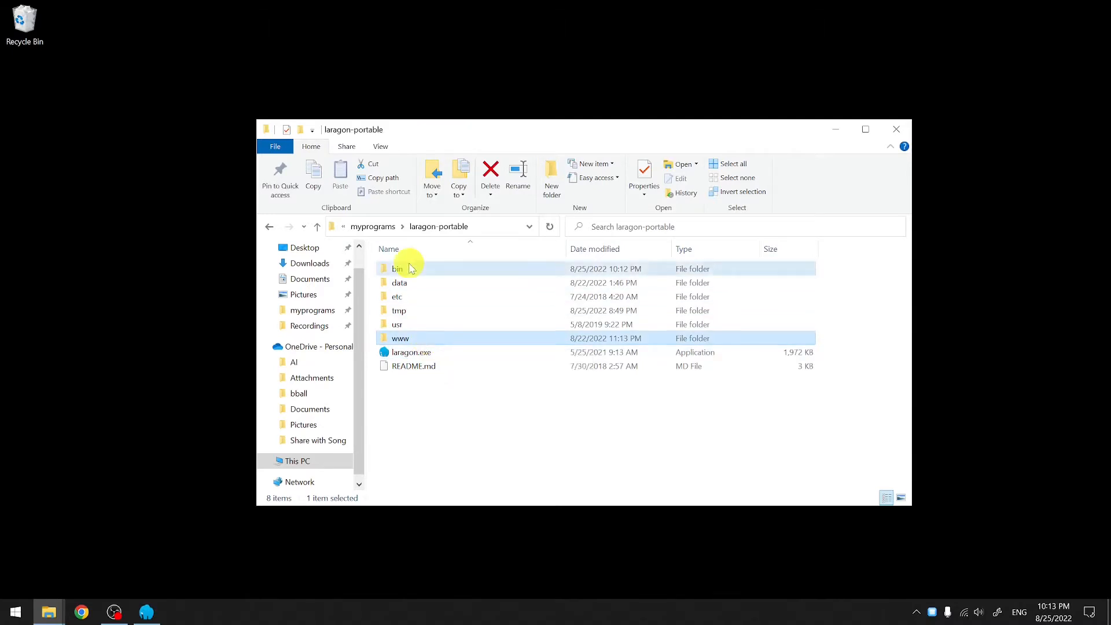
double_click(406, 269)
left_click(443, 324)
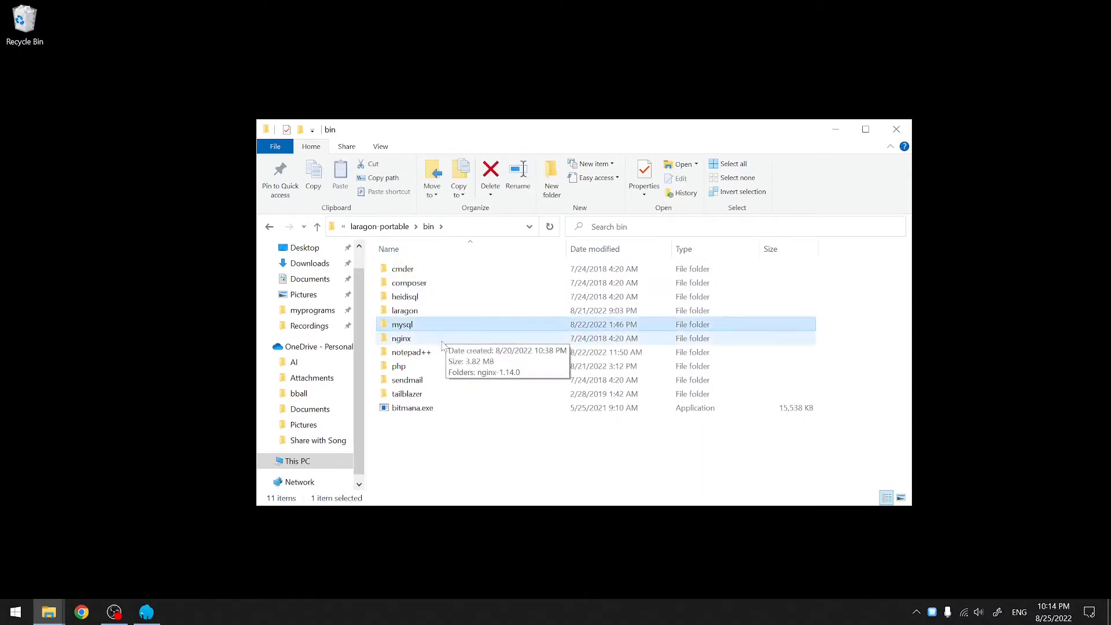
left_click(442, 342)
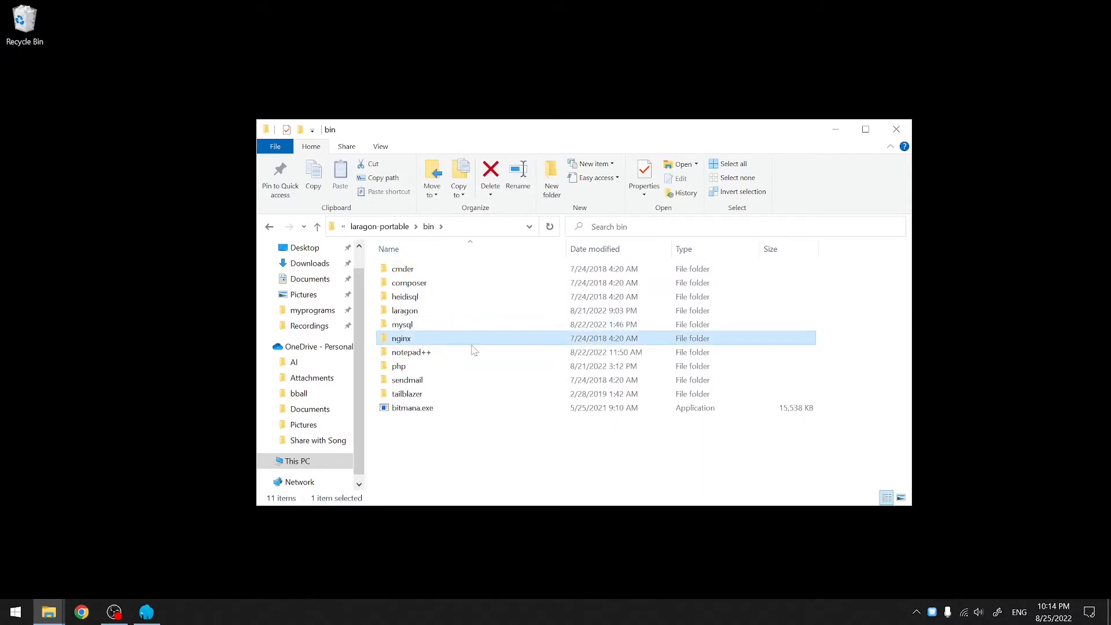
left_click(440, 371)
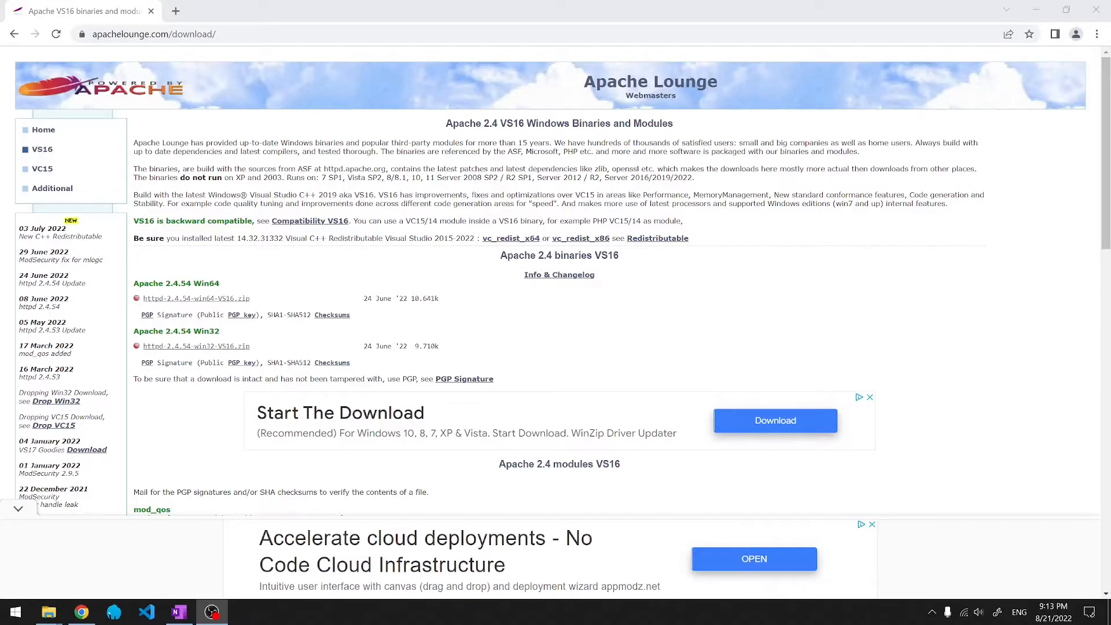
- Download httpd-2.4.54-win64-VS16.zip and highlight the Visual C++ Redistributable 2015-2022 requirement
left_click(242, 299)
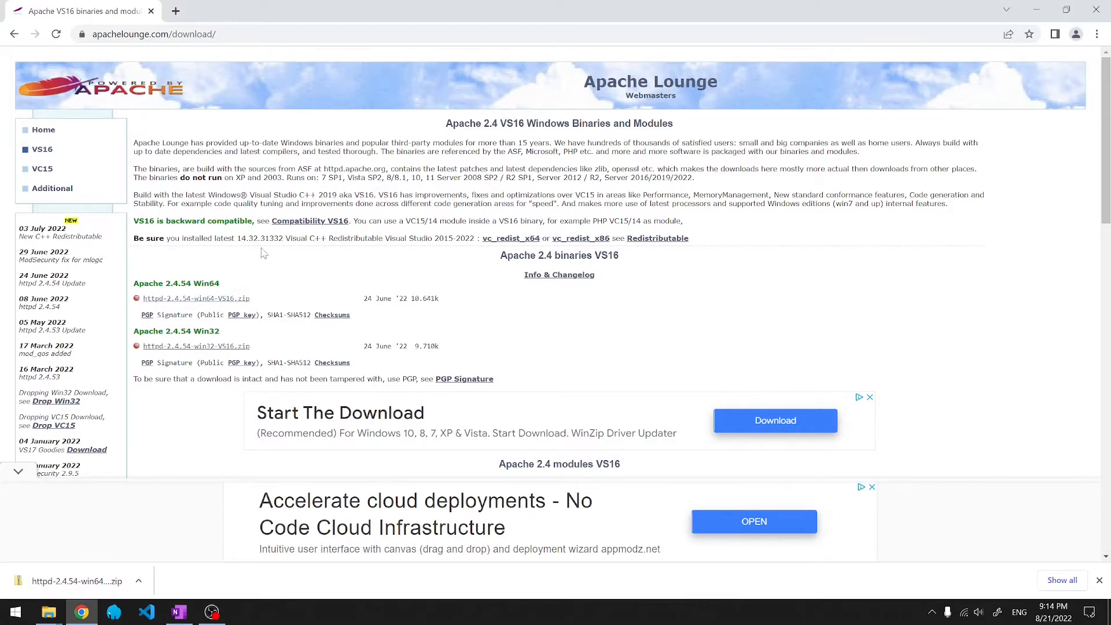
left_click(286, 240)
left_click_drag(286, 239, 480, 239)
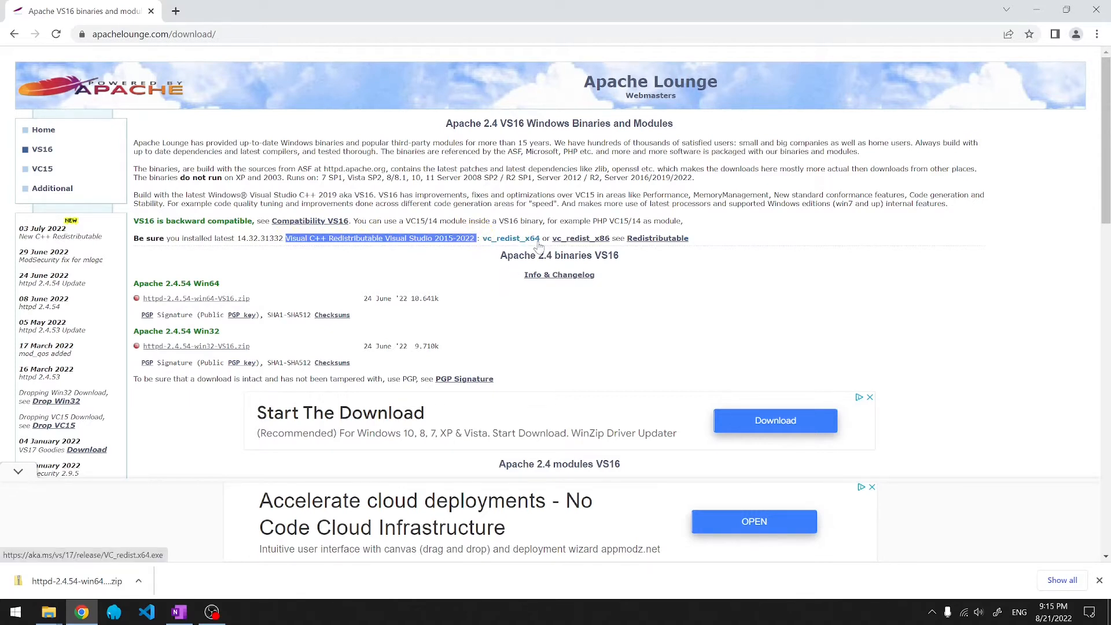
- Find Visual C++ 2015-2022 Redistributable (x64) 14.32.31332 in Apps & features, then close Settings
left_click(15, 615)
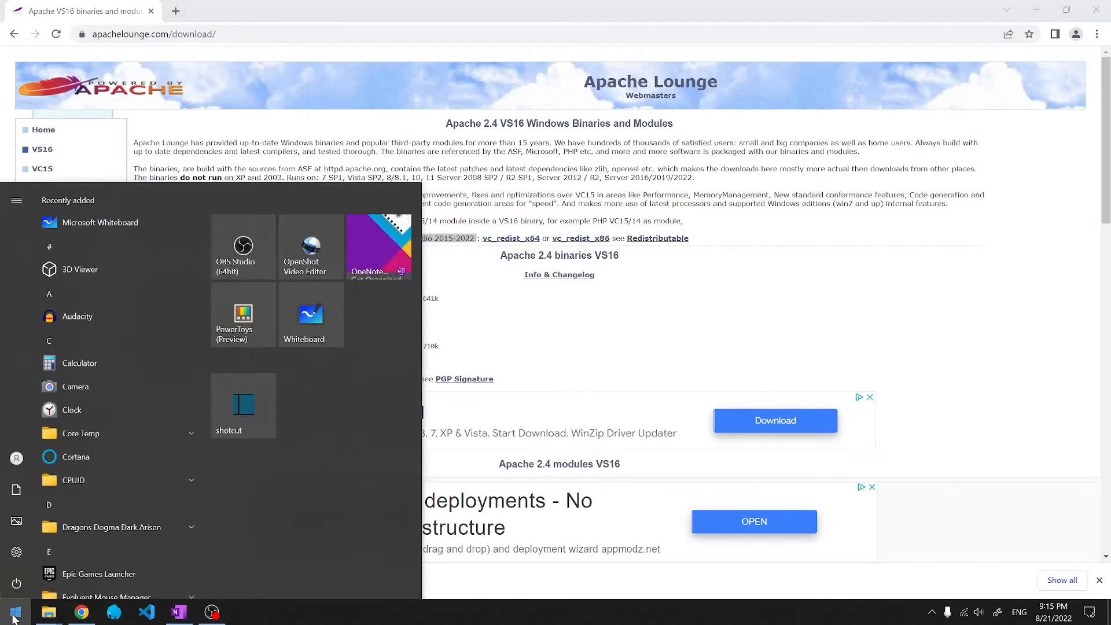
type("remove")
key("Return")
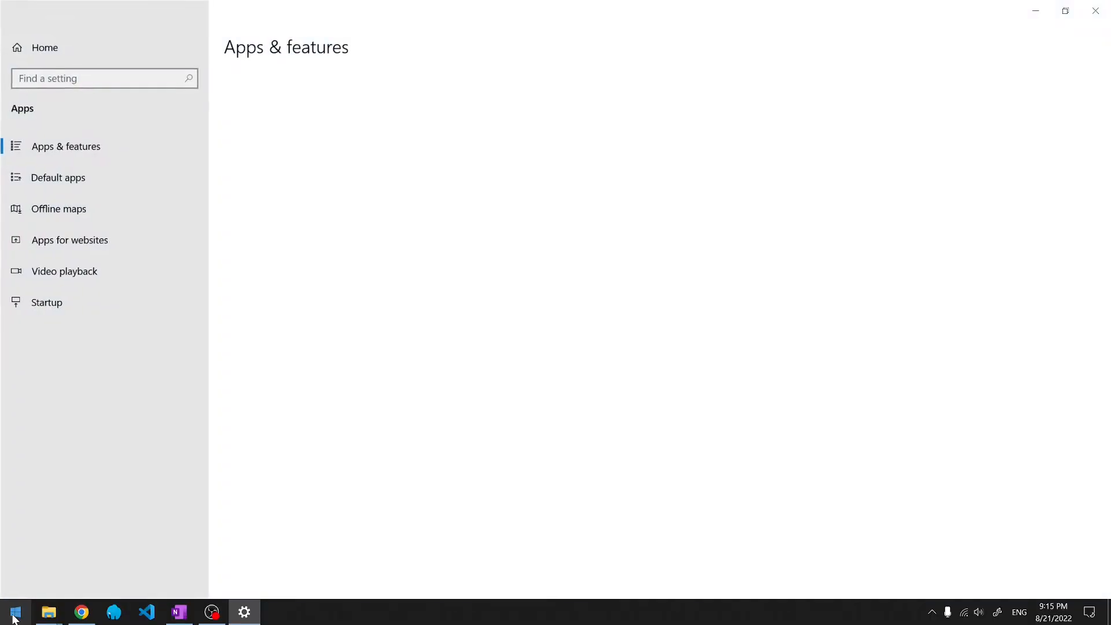
type("visual")
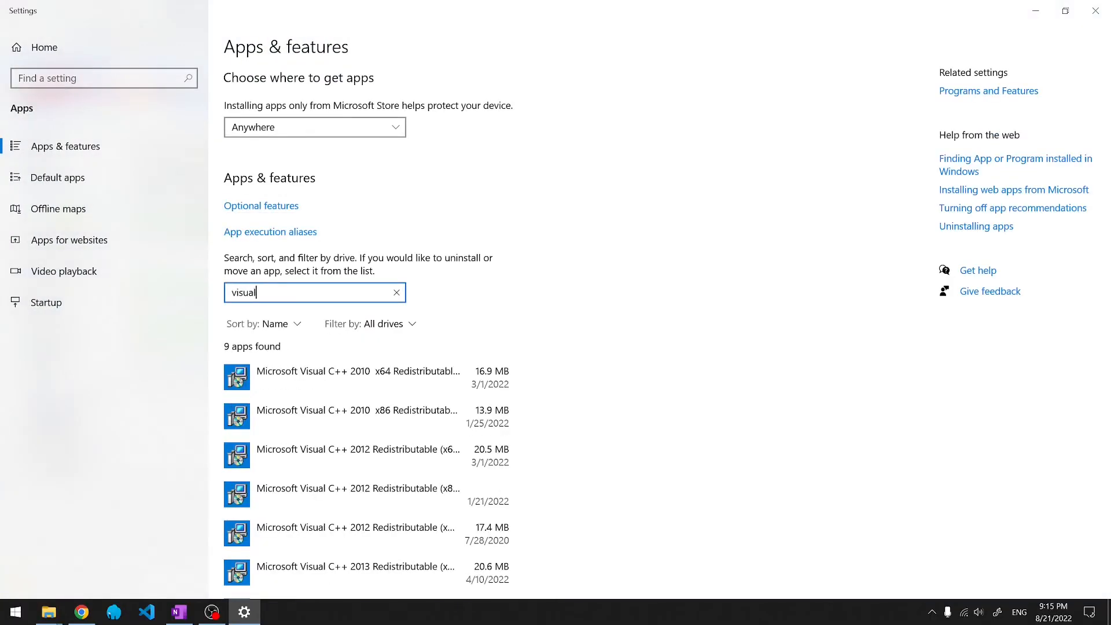
scroll(359, 457, "down", 3)
left_click(379, 505)
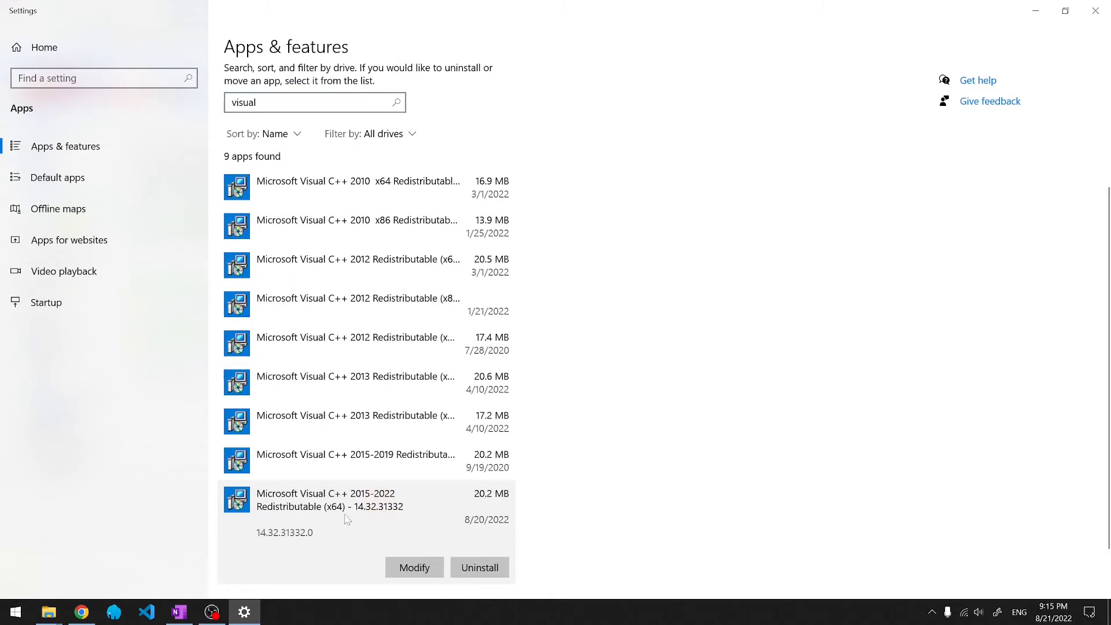
key("alt+F4")
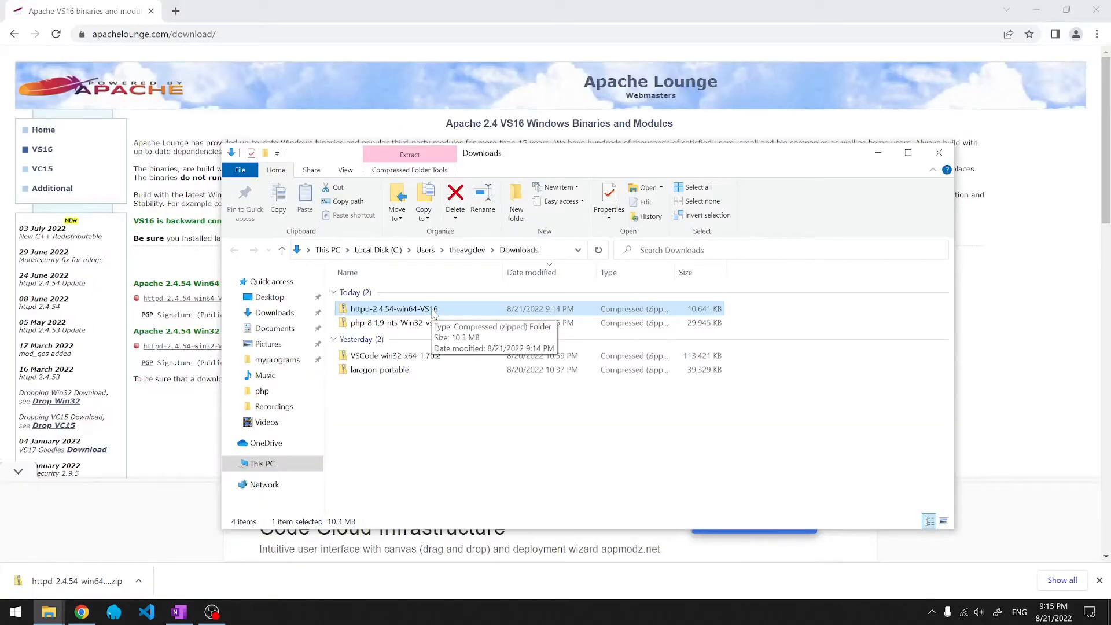
- Extract the httpd-2.4.54-win64-VS16 zip in Downloads and look at its Apache24 folder
right_click(433, 311)
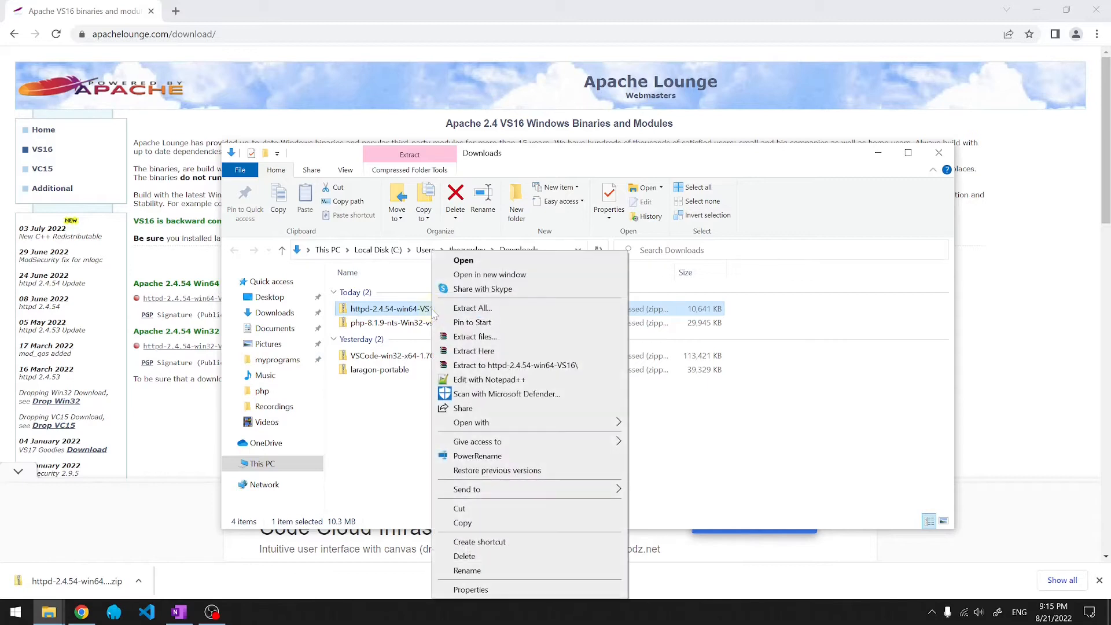
left_click(479, 351)
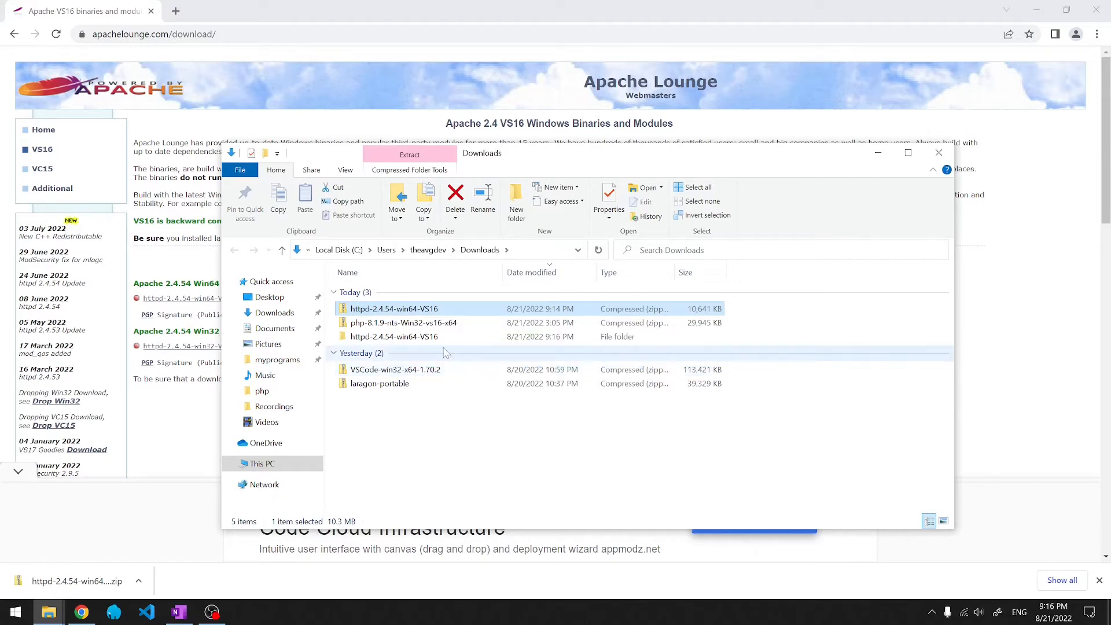
double_click(396, 338)
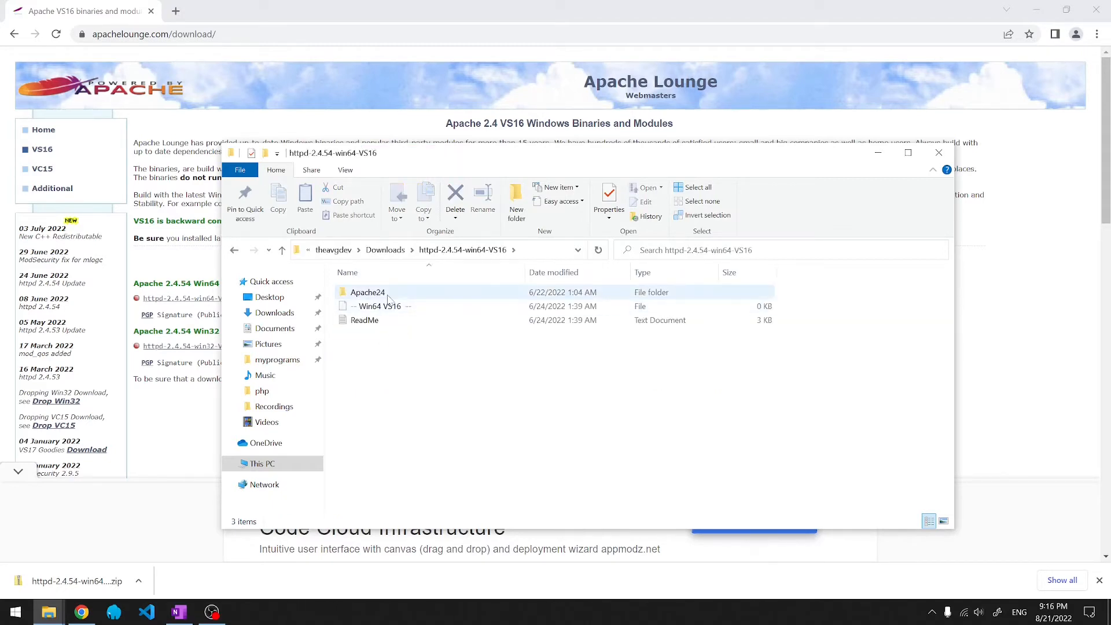
left_click(417, 294)
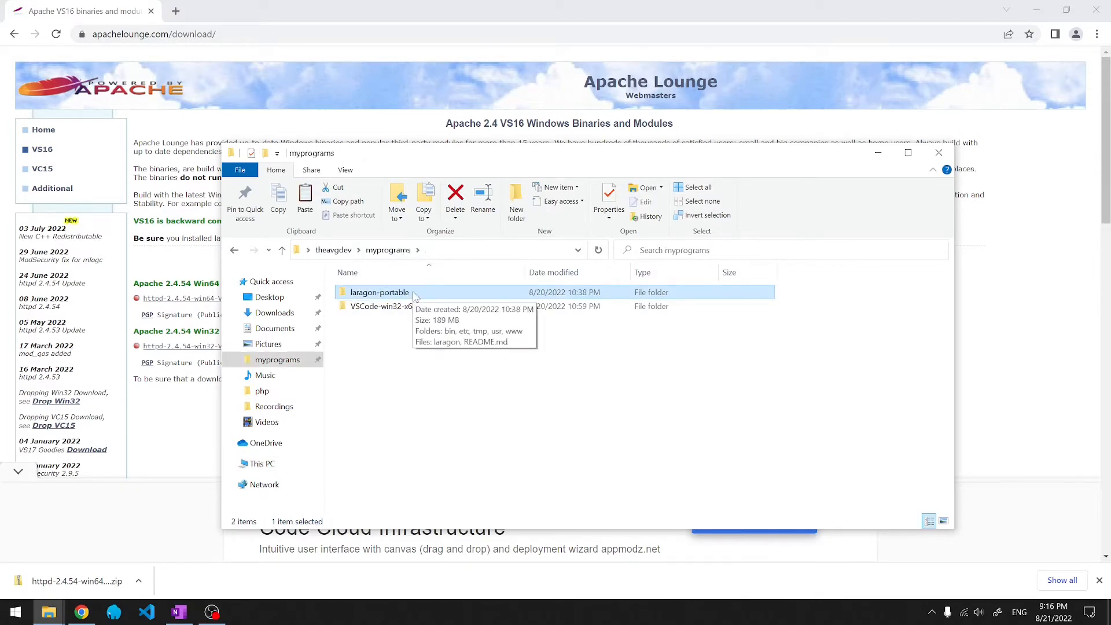
- Navigate into the bin folder inside laragon-portable
double_click(413, 294)
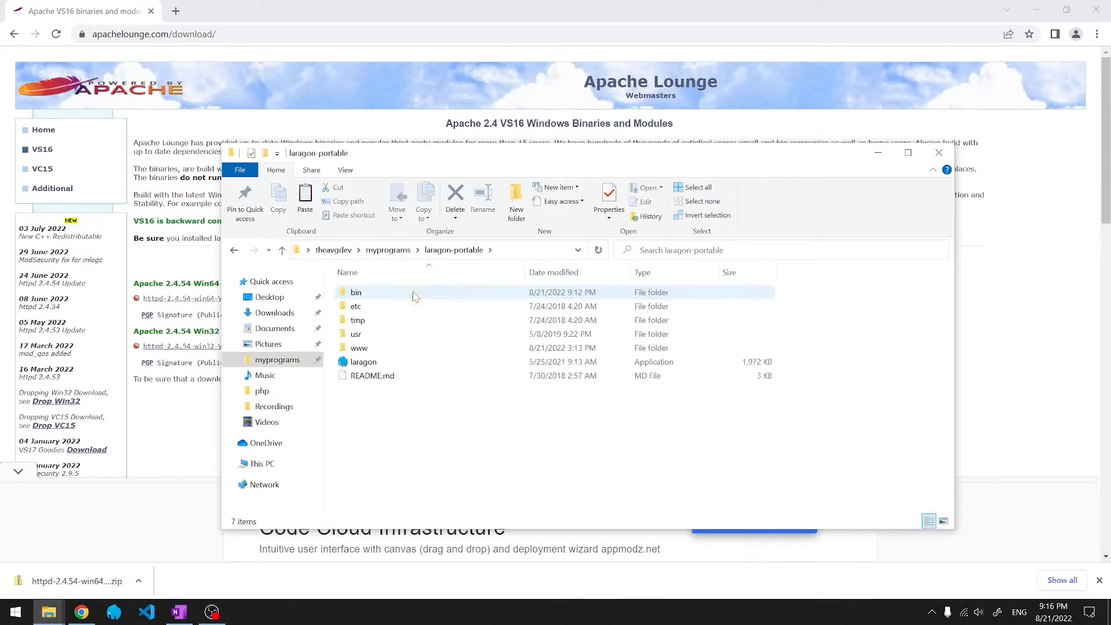
left_click(375, 295)
double_click(375, 294)
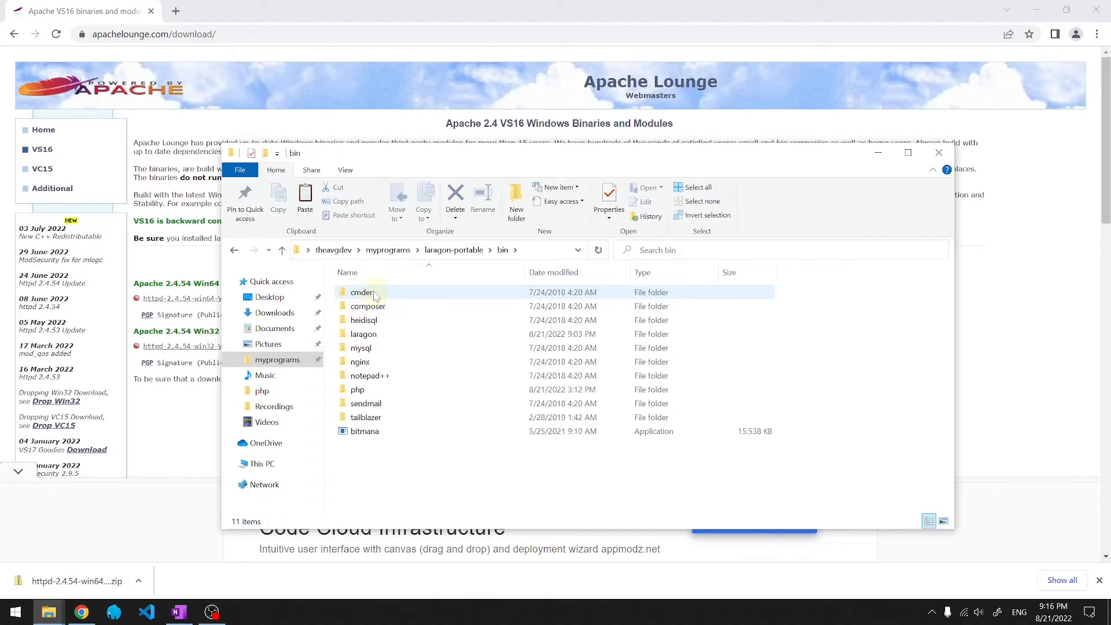
- Create a new empty folder named apache in bin
right_click(368, 481)
mouse_move(405, 447)
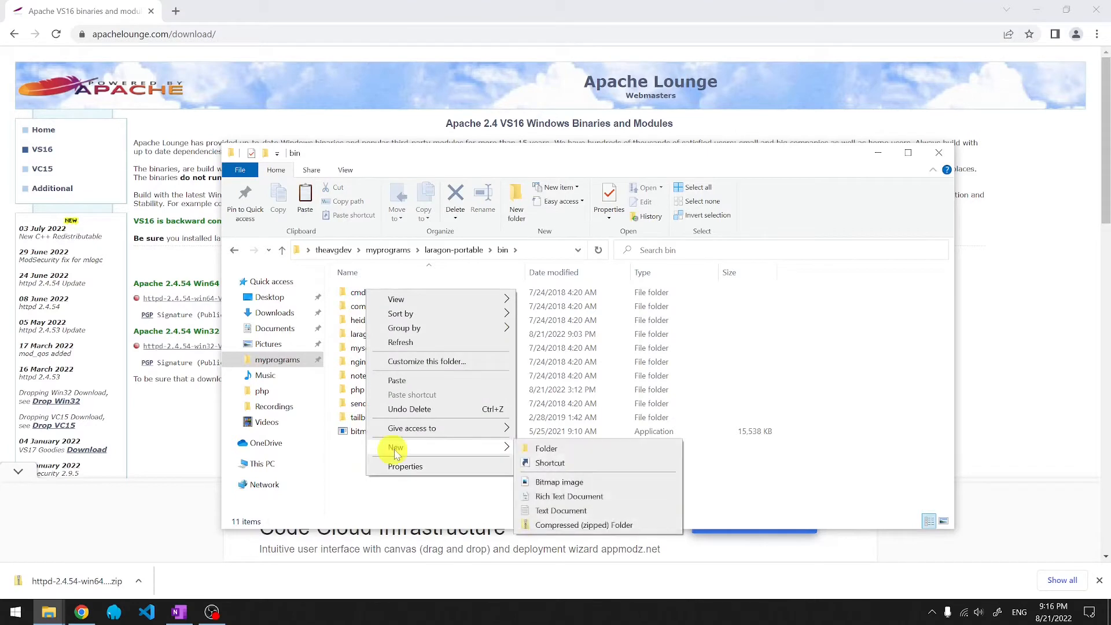
left_click(543, 450)
type("apache")
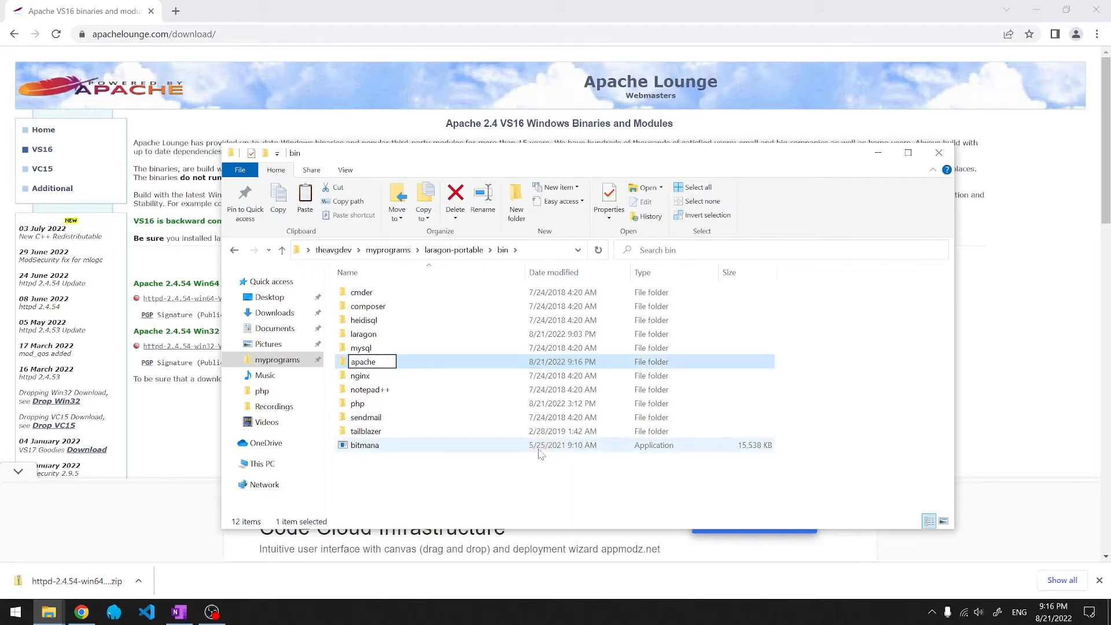
key("Return")
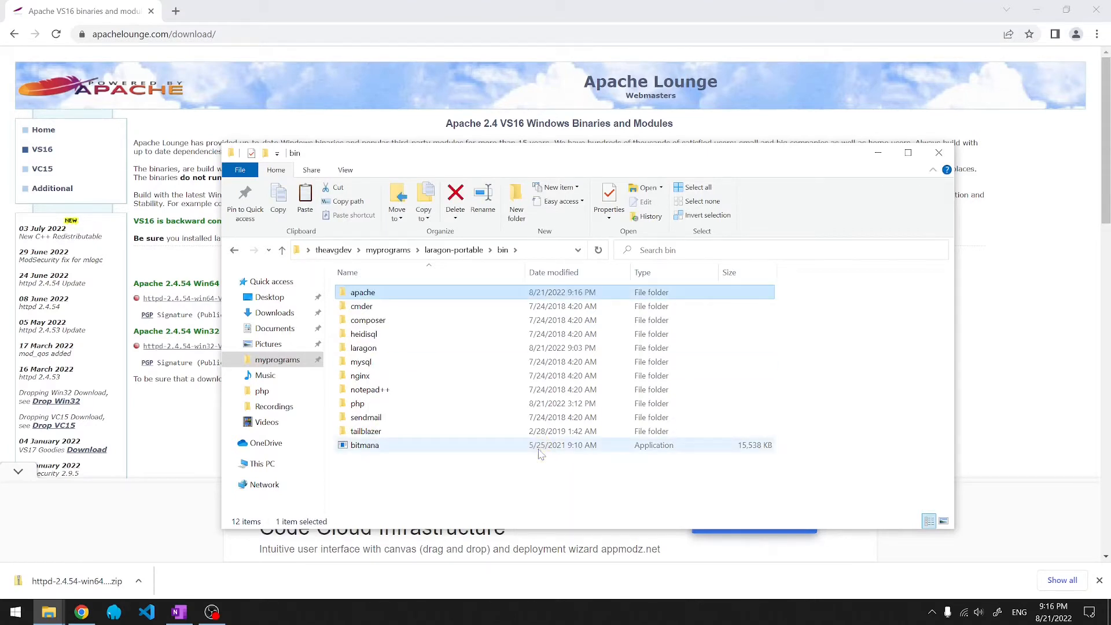
double_click(386, 300)
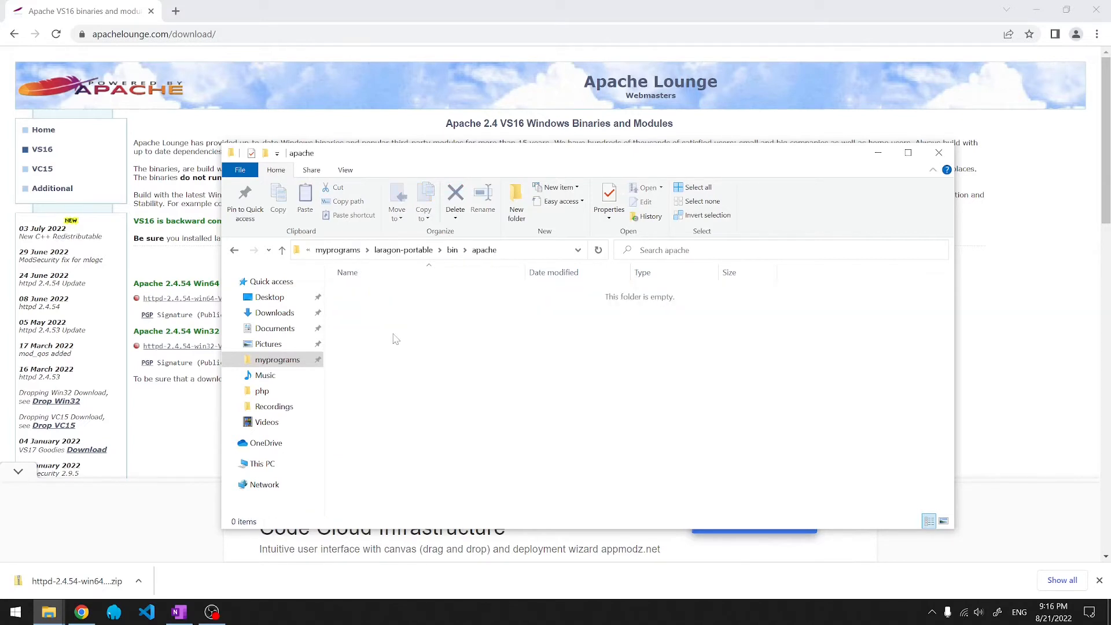
key("BackSpace")
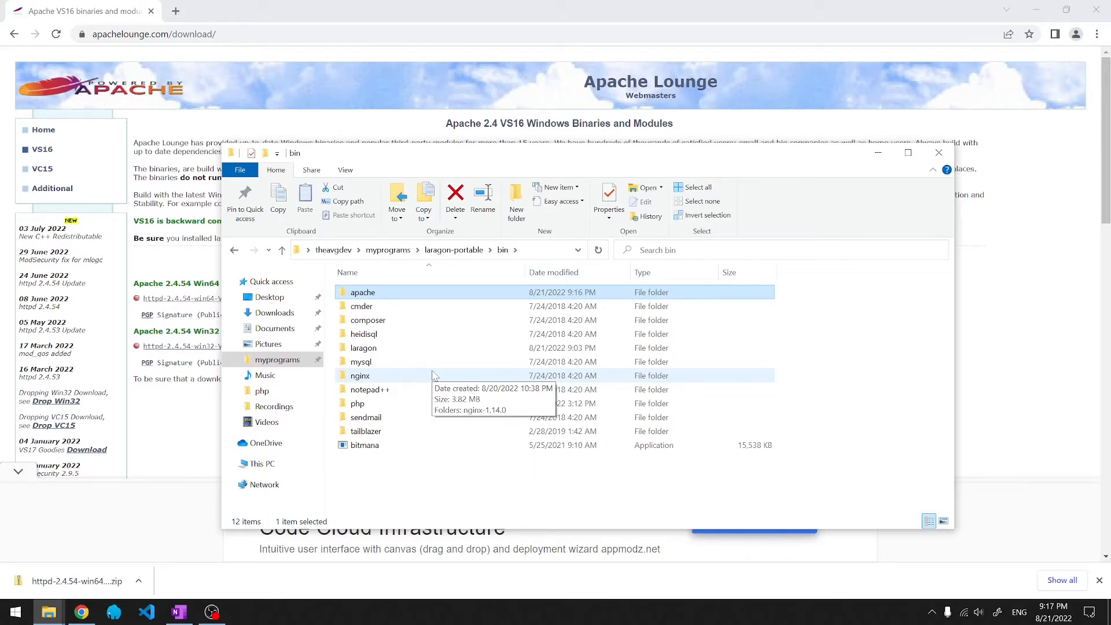
- Rename the nginx folder to _nginx and switch back to Laragon
left_click(404, 377)
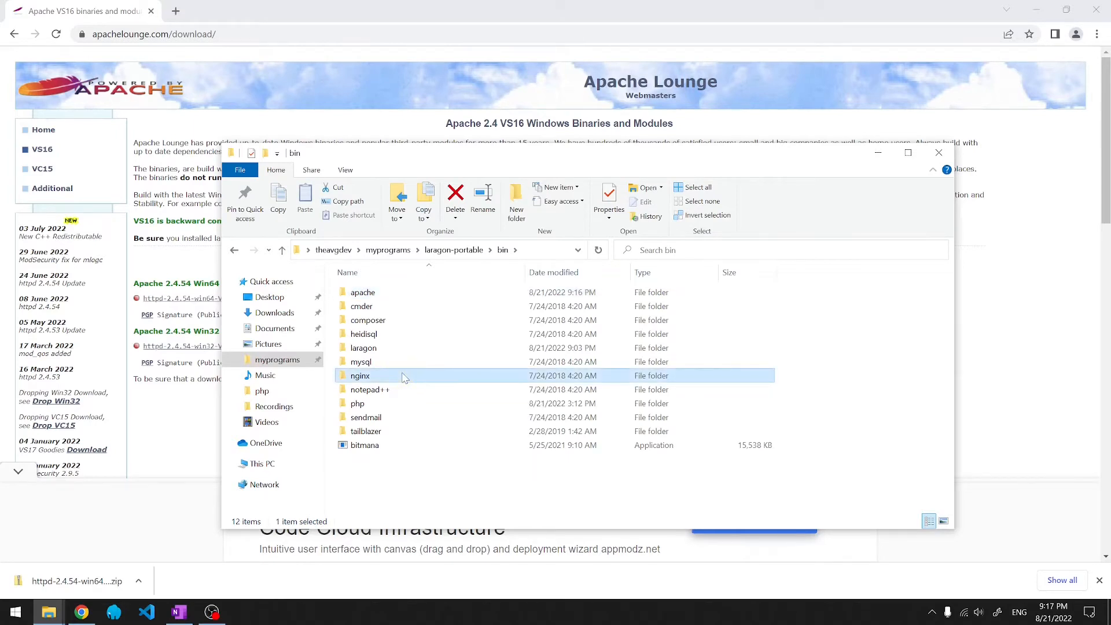
key("F2")
key("Home")
type("_")
key("Return")
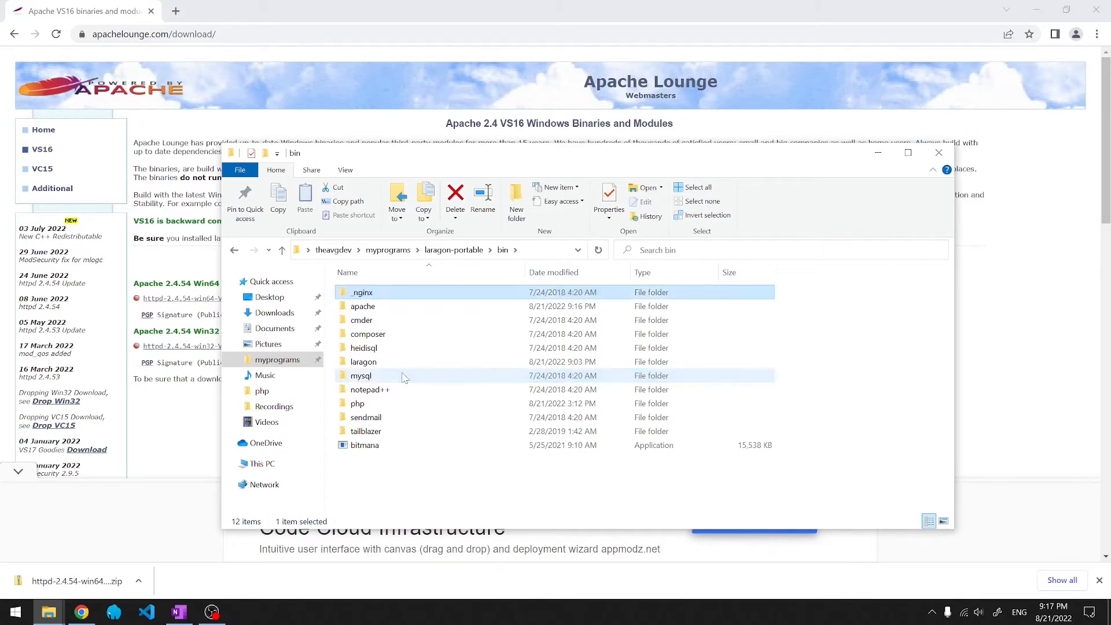
key("super+d")
left_click(114, 612)
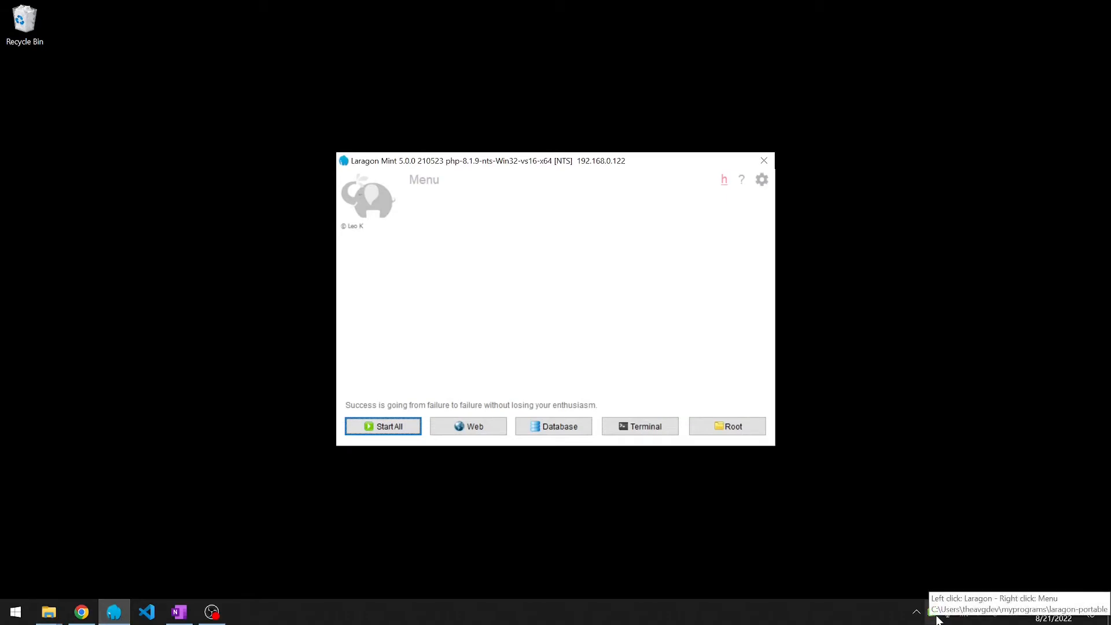
- Check Apache's version in the tray menu, start all services, and allow Apache through the firewall
right_click(935, 613)
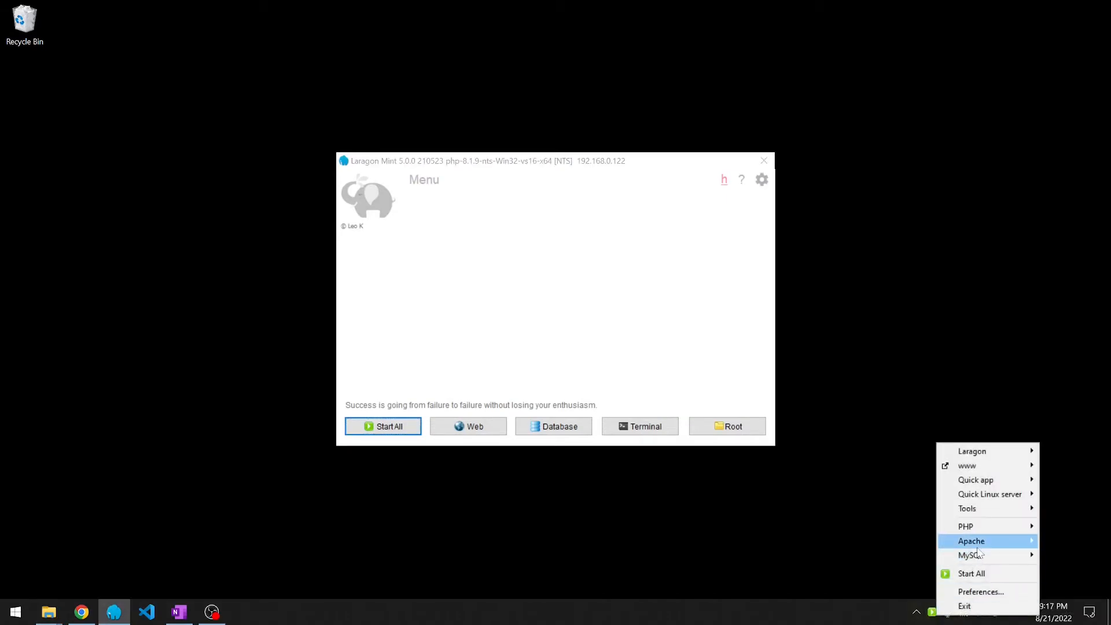
mouse_move(976, 545)
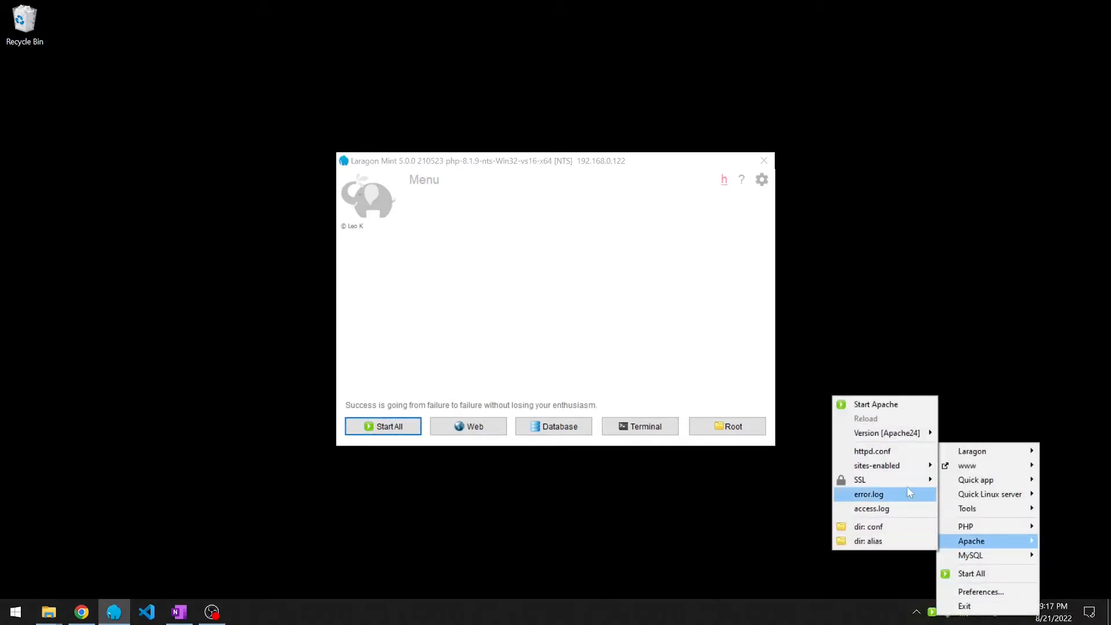
mouse_move(889, 431)
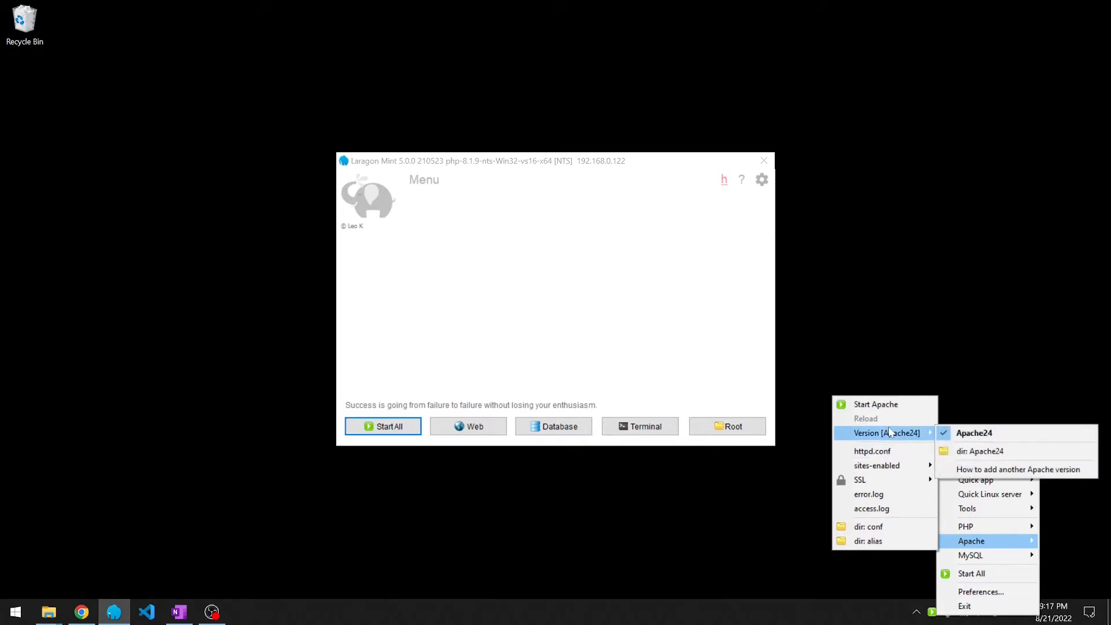
left_click(397, 428)
left_click(397, 428)
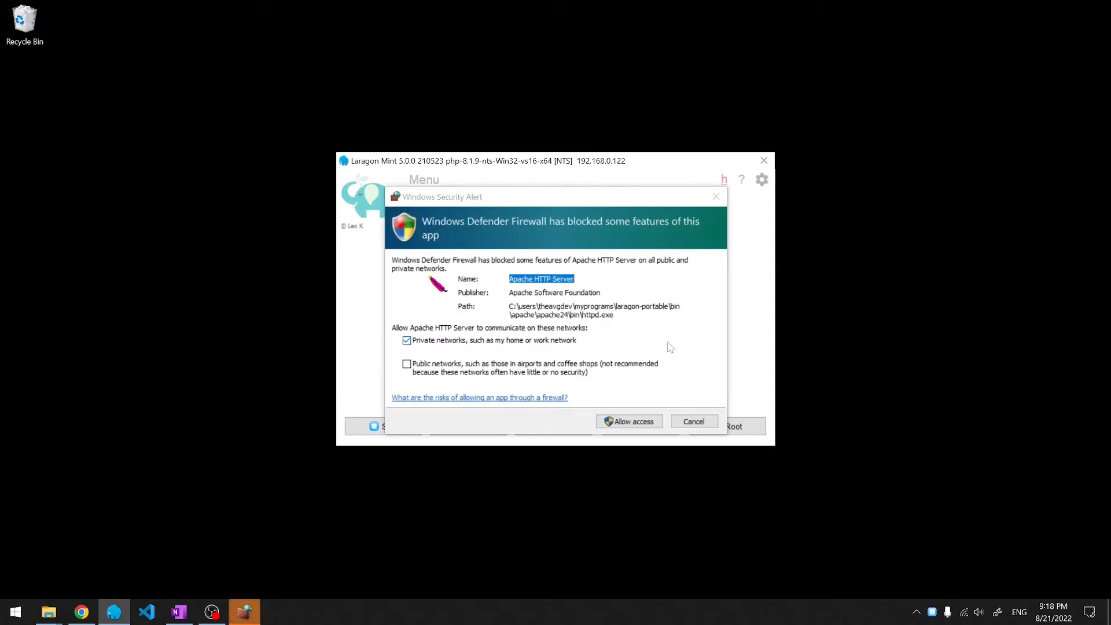
left_click(634, 419)
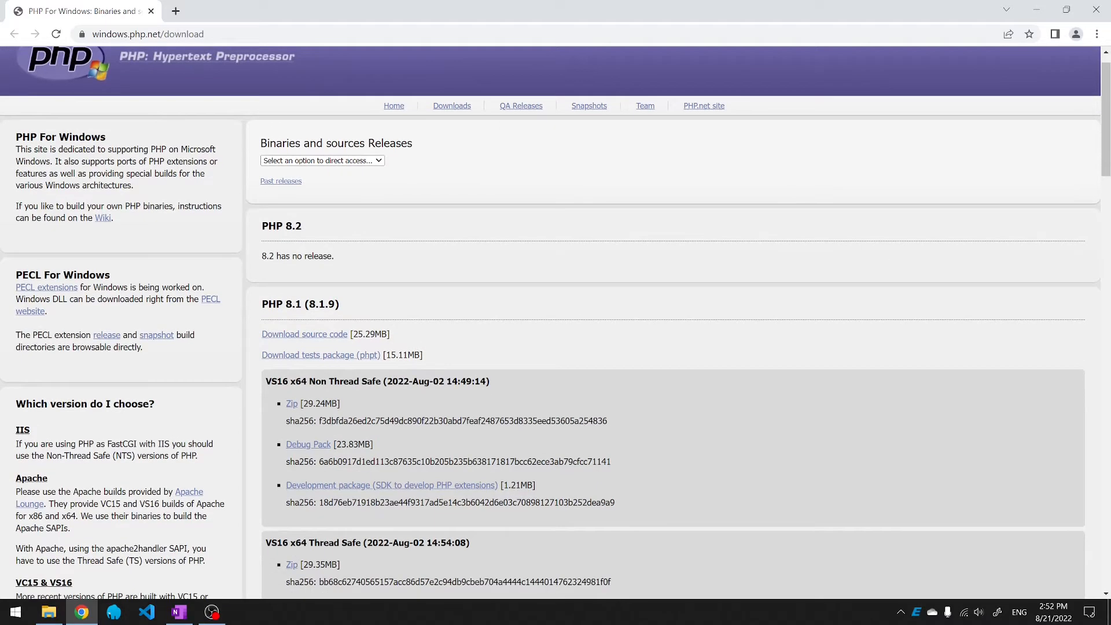
- Download the PHP 8.1.9 VS16 x64 Non Thread Safe zip and highlight the VS16 redistributable note
scroll(428, 151, "down", 4)
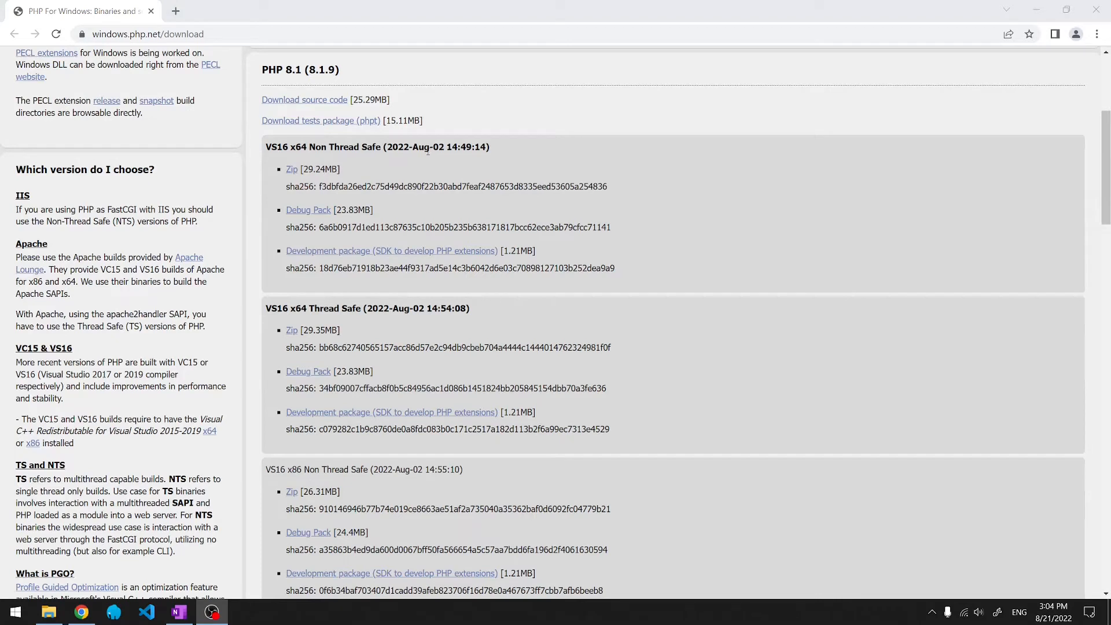
left_click(359, 300)
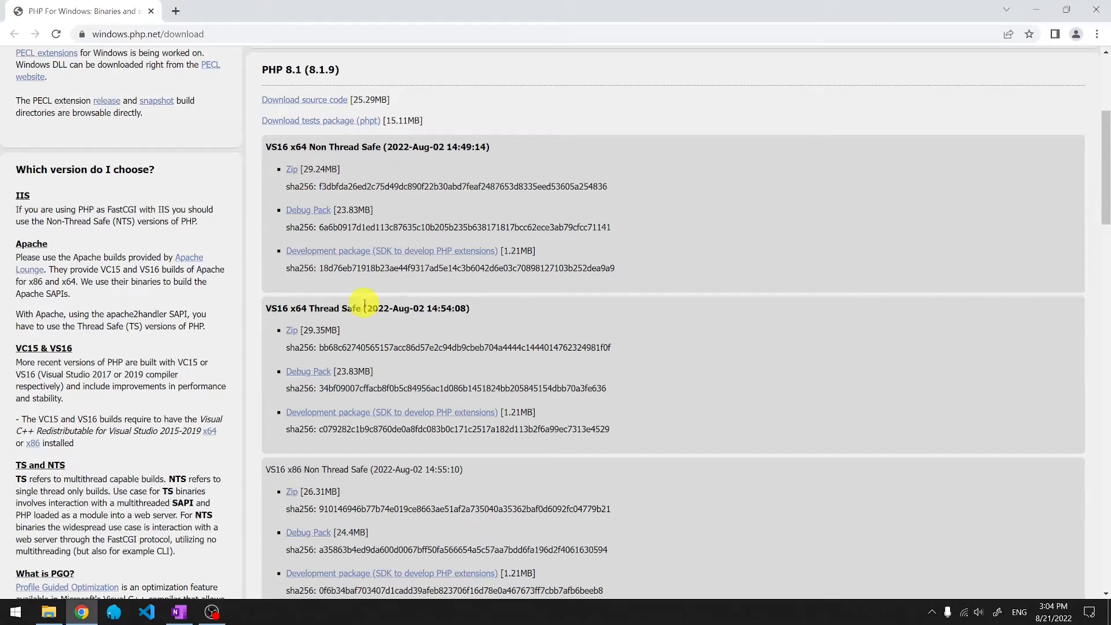
left_click(293, 169)
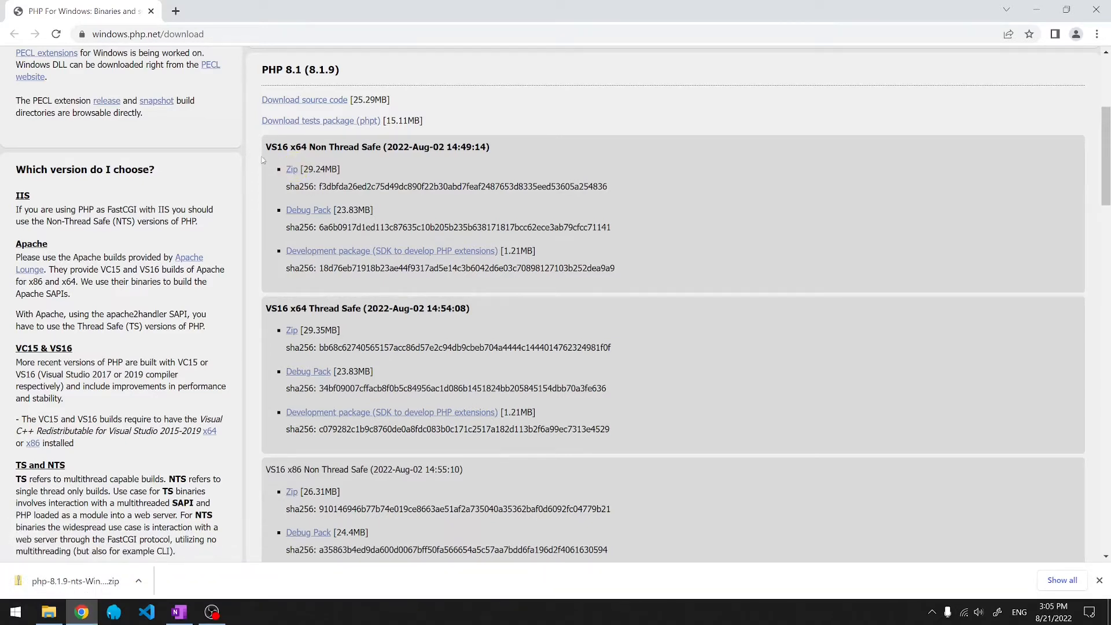
left_click_drag(265, 147, 287, 155)
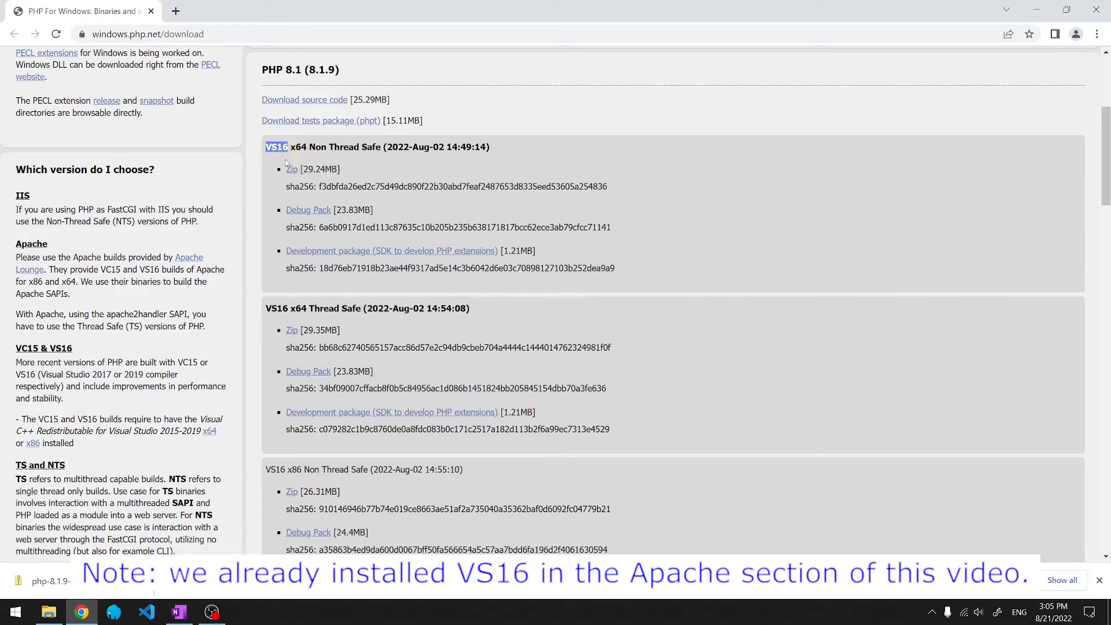
left_click_drag(14, 422, 193, 459)
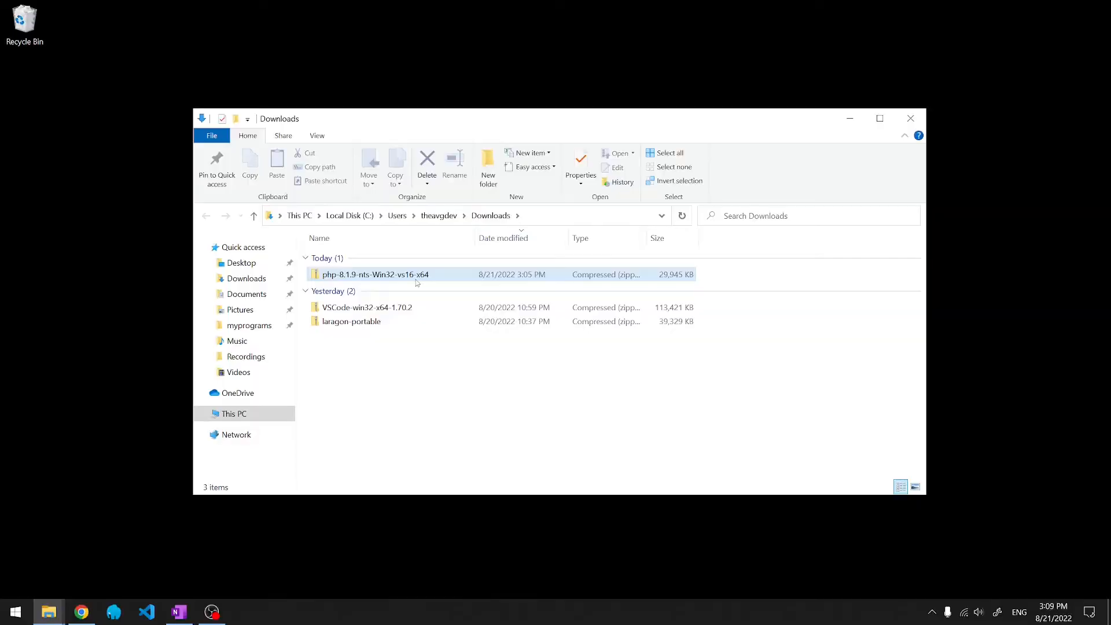
right_click(415, 277)
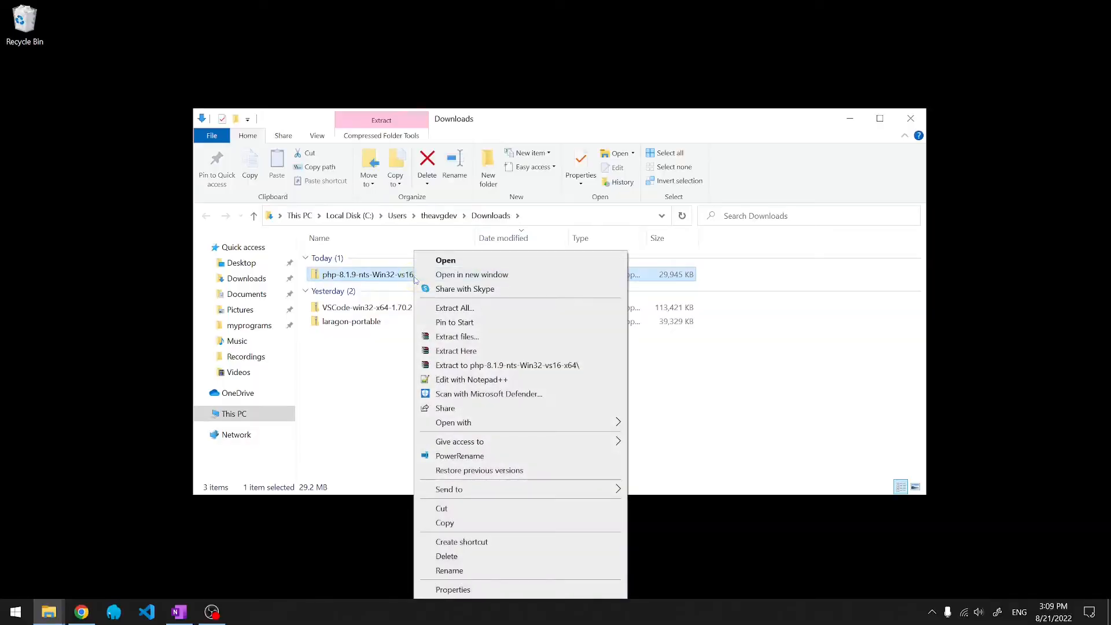
- Extract php-8.1.9-nts-Win32-vs16-x64 and move it into laragon-portable\bin\php beside php-5.4.9
left_click(485, 365)
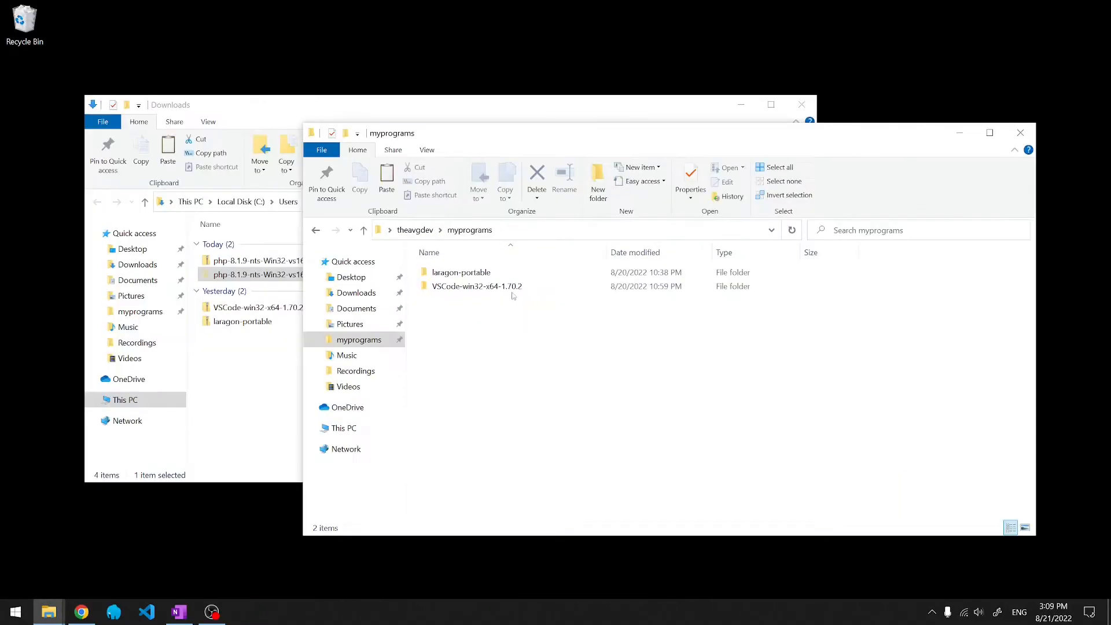
double_click(481, 274)
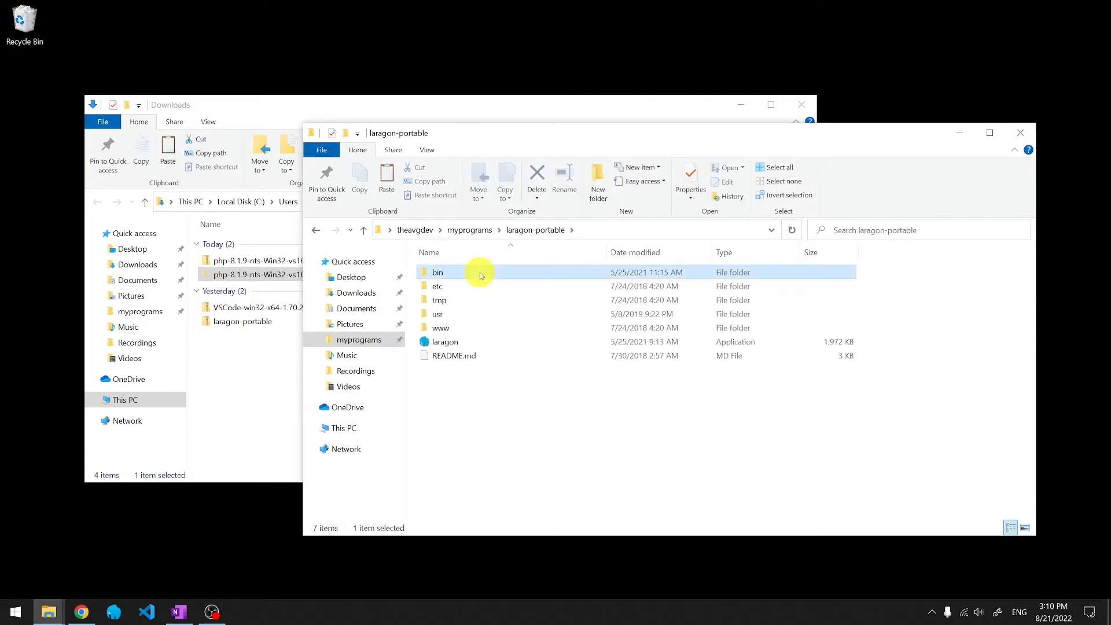
double_click(481, 273)
double_click(443, 371)
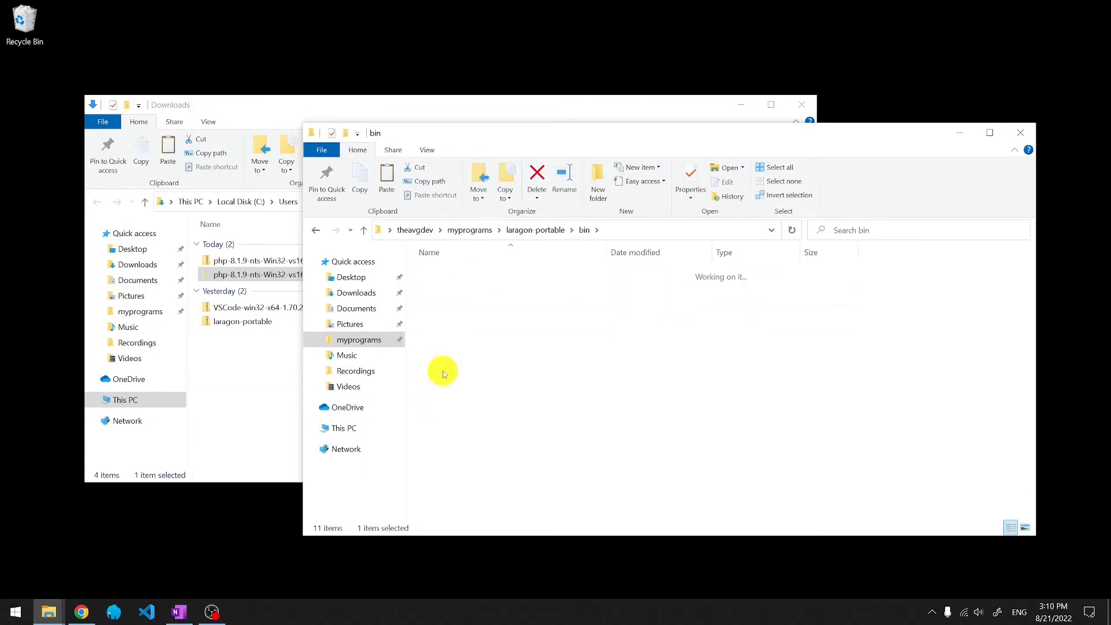
key("ctrl+v")
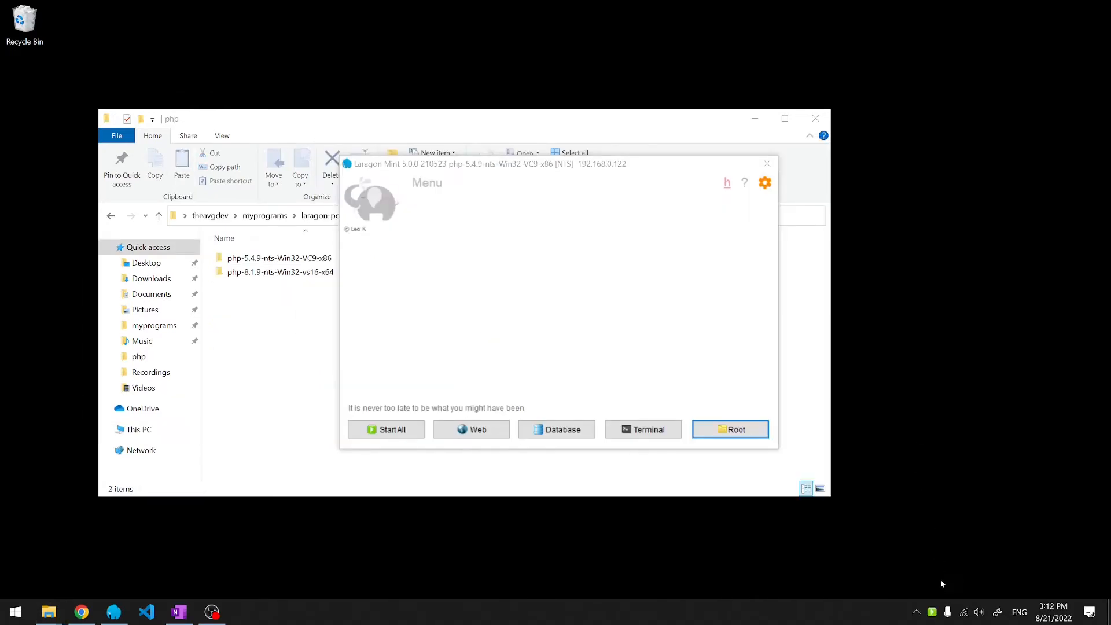
- Switch Laragon's PHP version to php-8.1.9-nts-Win32-vs16-x64 and confirm it is checked in the menu
right_click(939, 613)
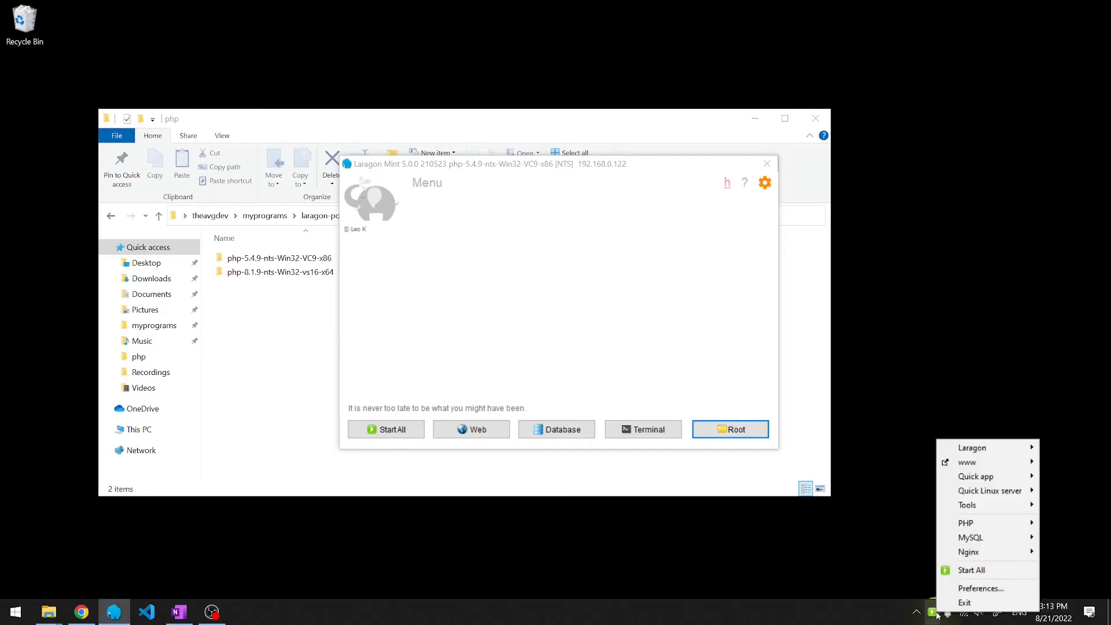
mouse_move(966, 523)
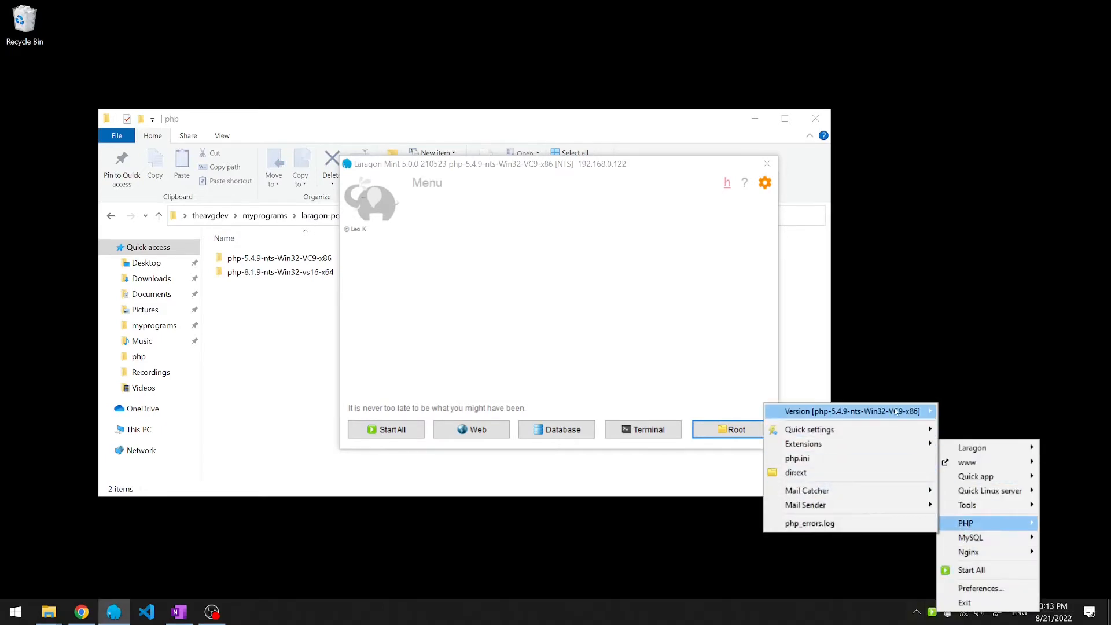
mouse_move(895, 411)
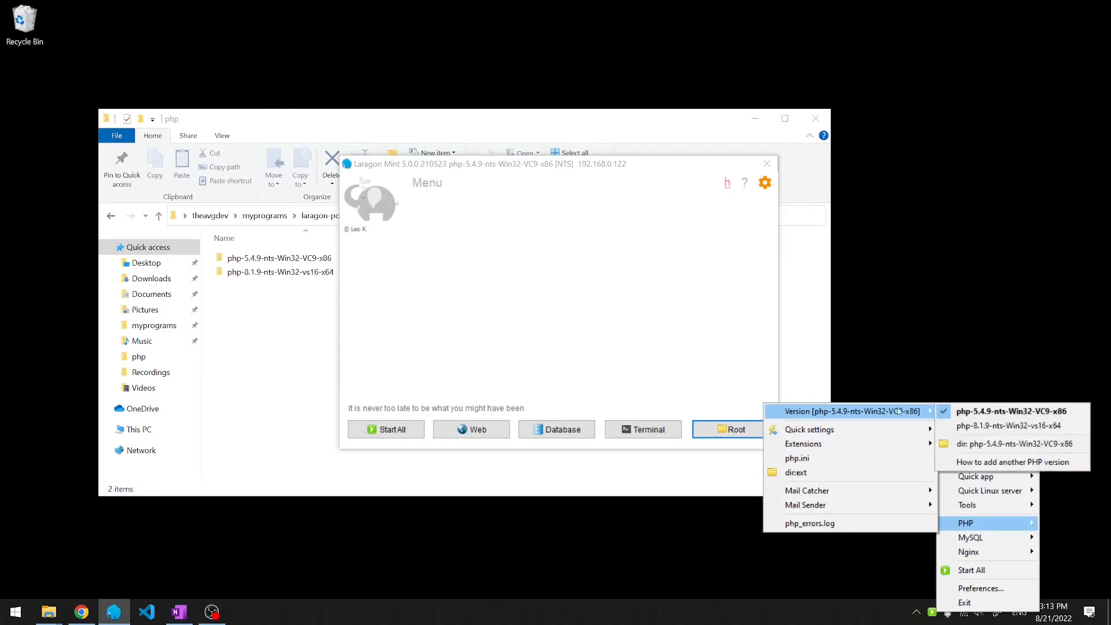
left_click(973, 429)
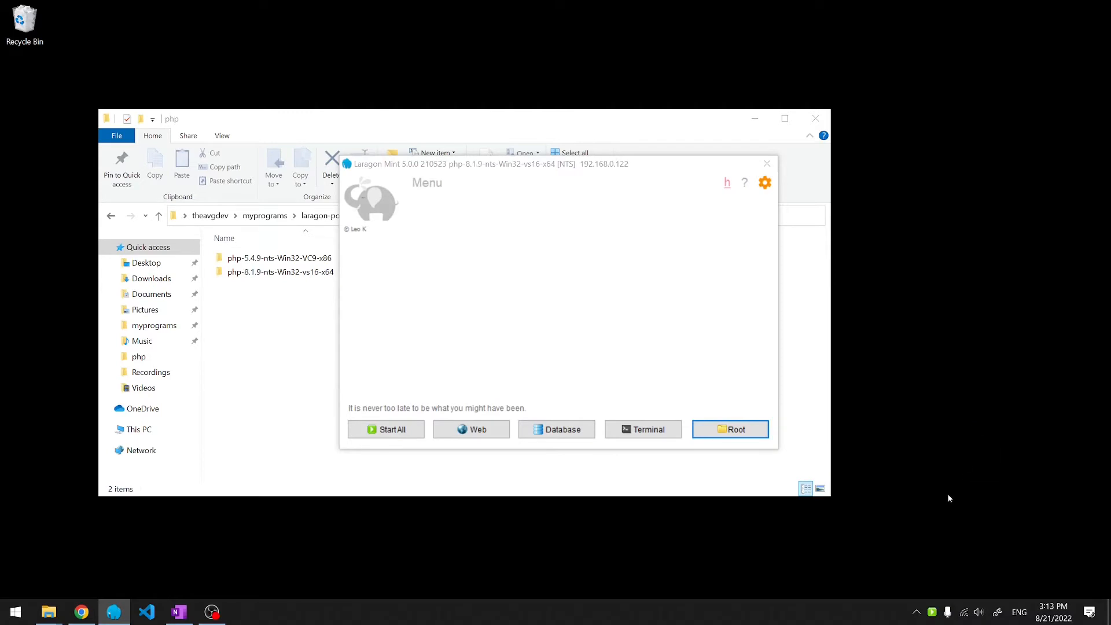
right_click(931, 607)
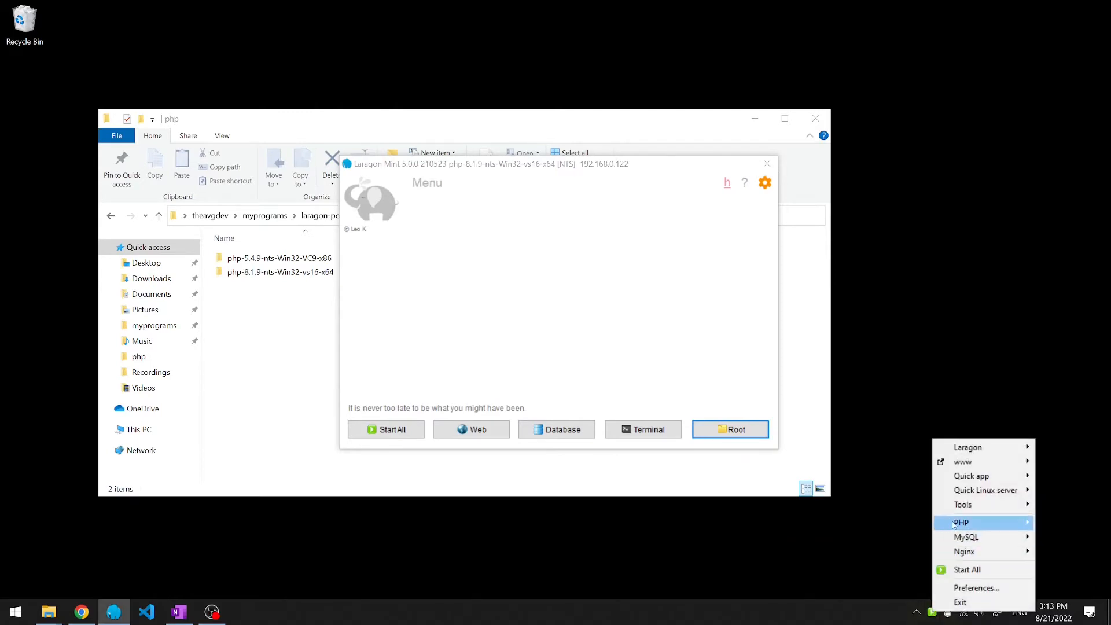
mouse_move(882, 415)
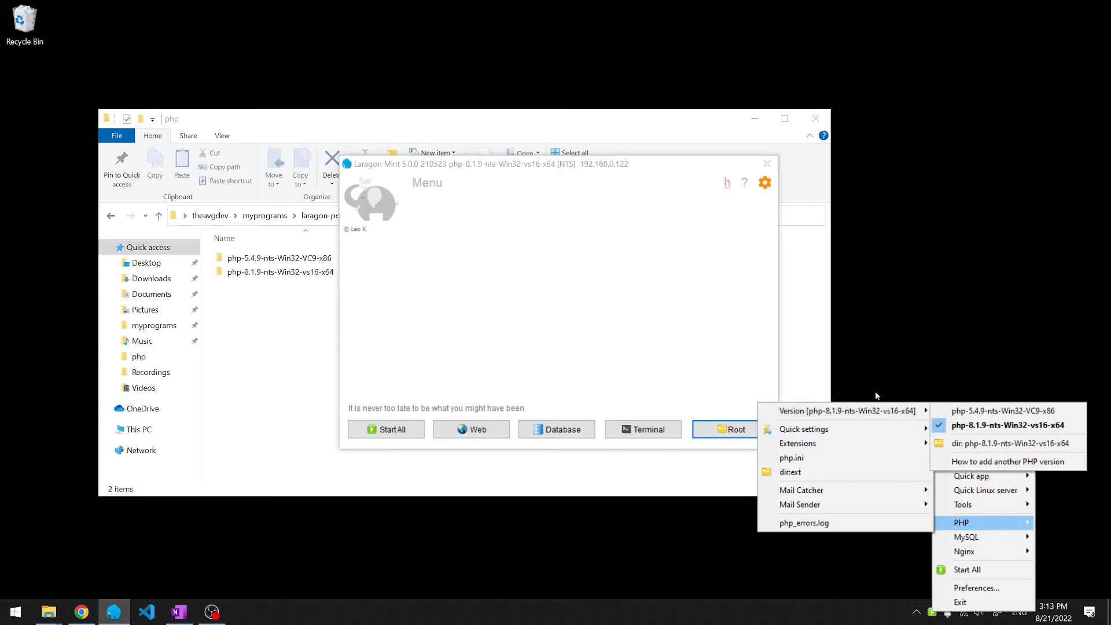
left_click(875, 391)
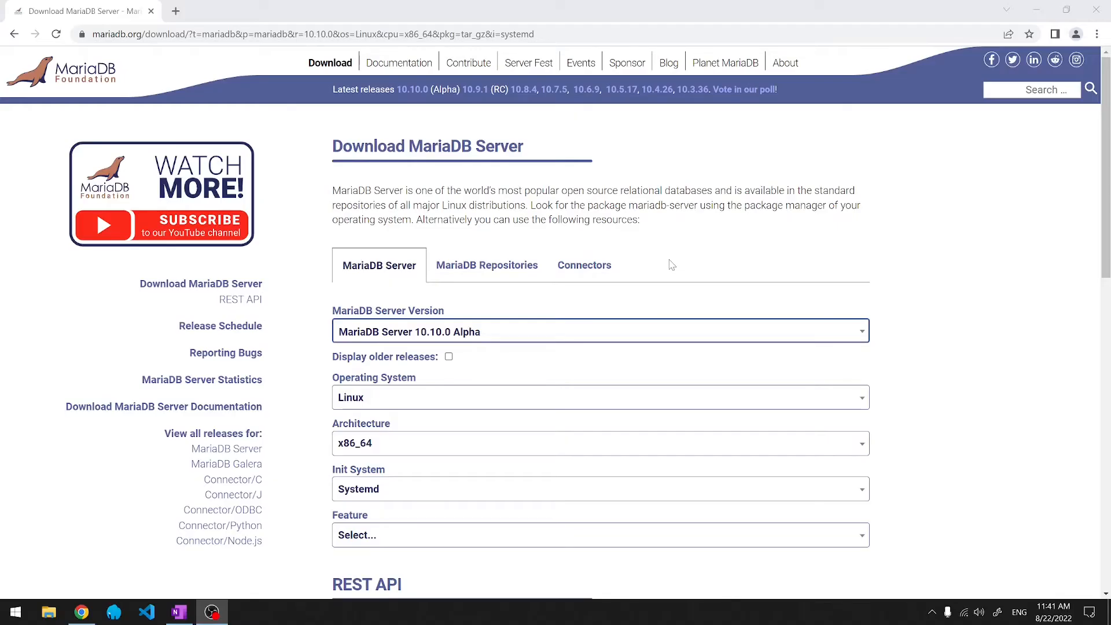
- Select MariaDB Server 10.8.4 with the ZIP file package type
left_click(470, 338)
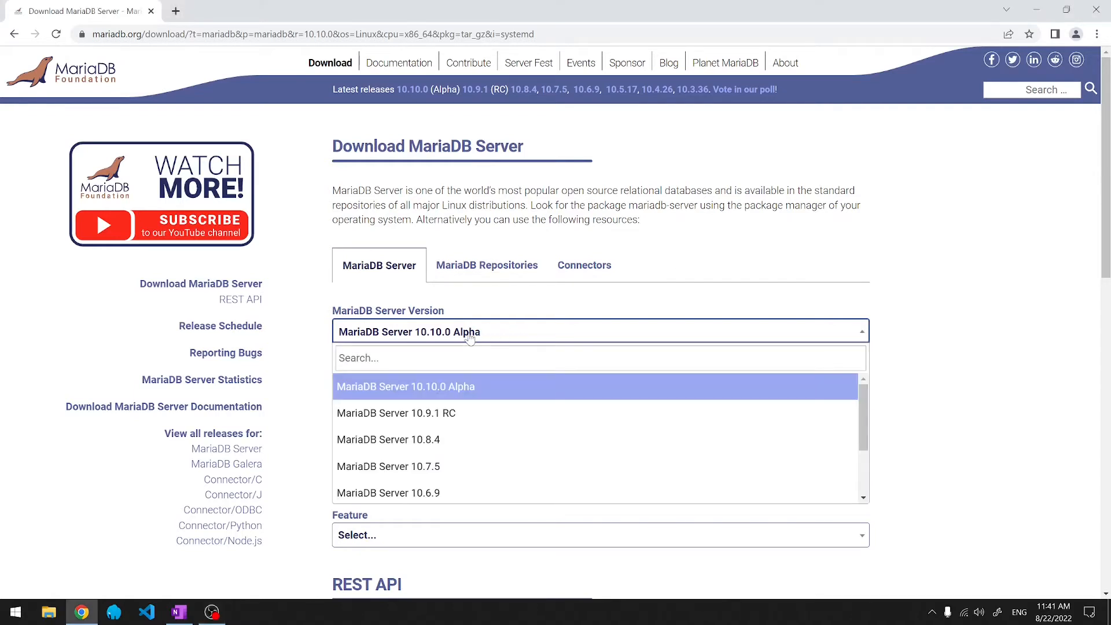
left_click(440, 441)
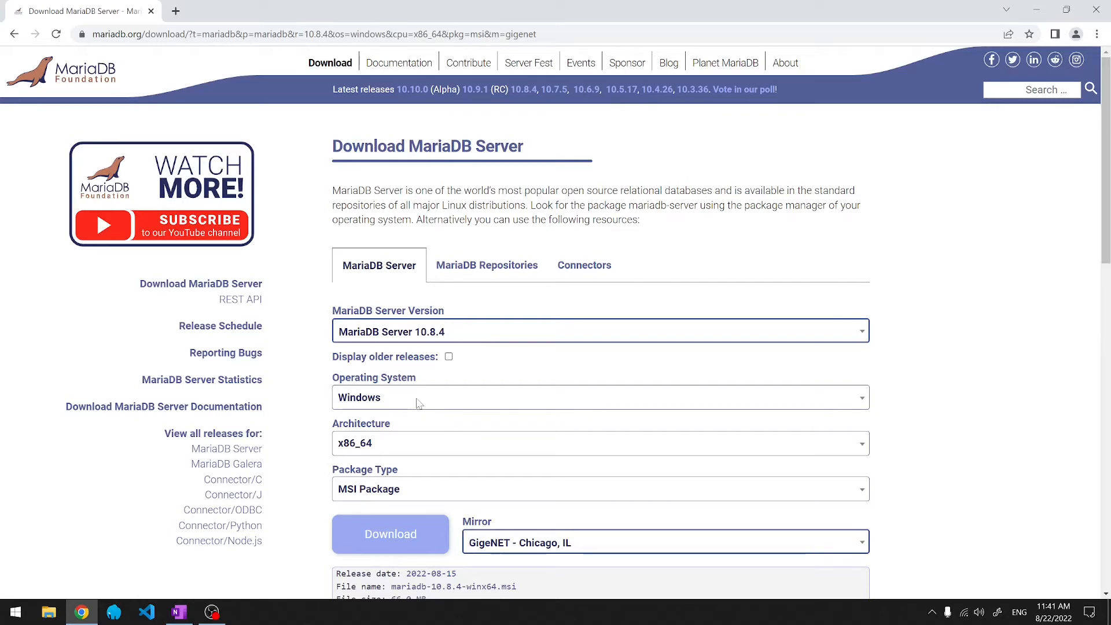
left_click(413, 492)
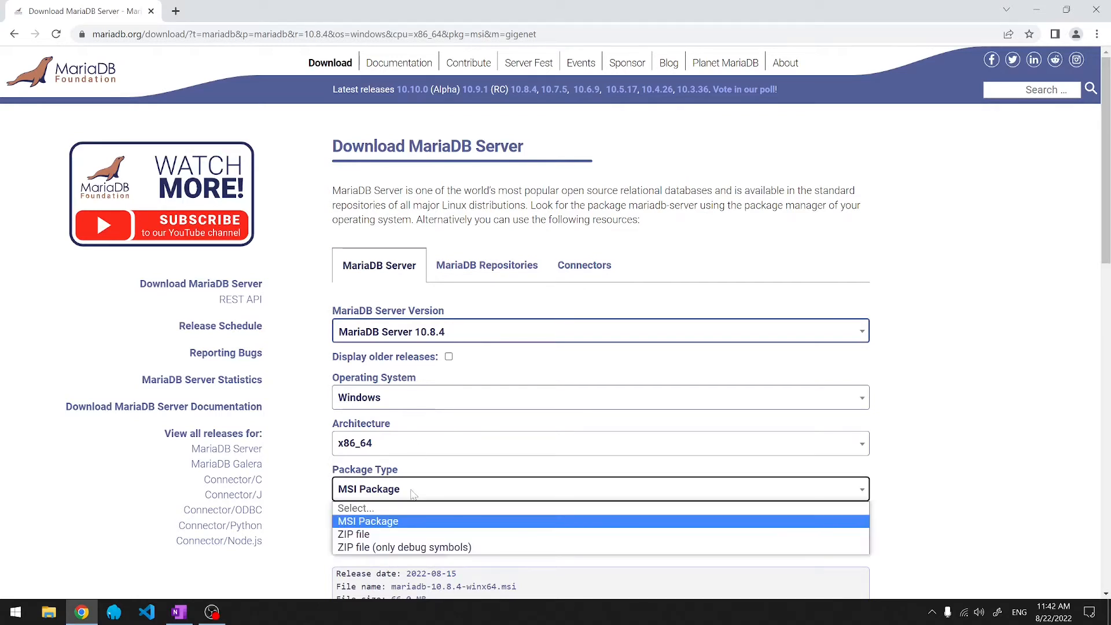
left_click(391, 534)
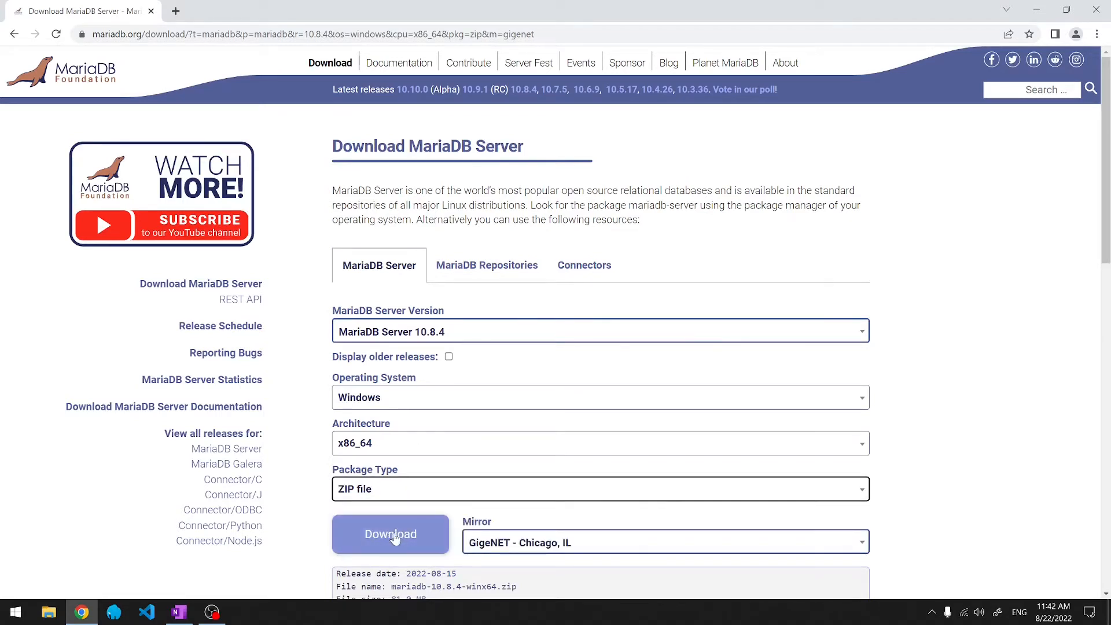
- Download the MariaDB 10.8.4 zip and show it in its folder
left_click(393, 538)
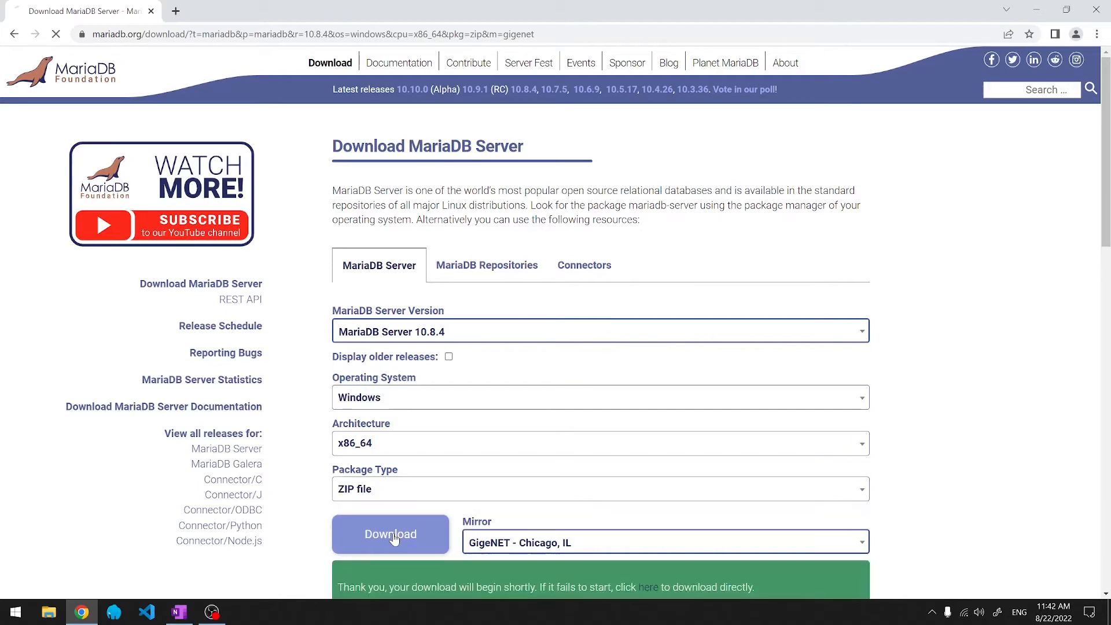
left_click(139, 581)
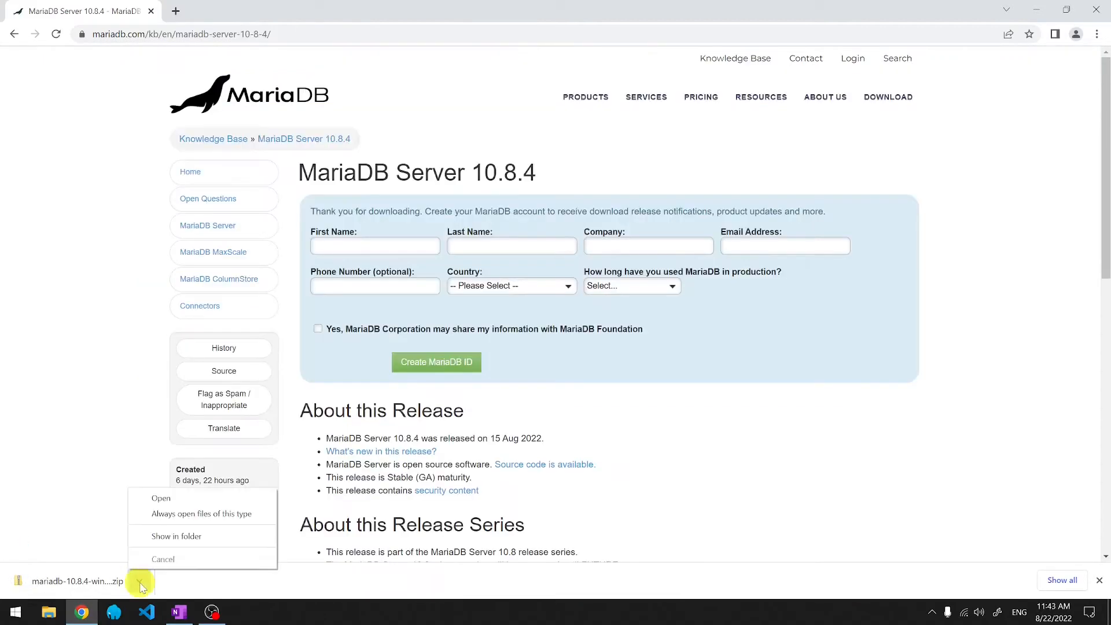
left_click(173, 544)
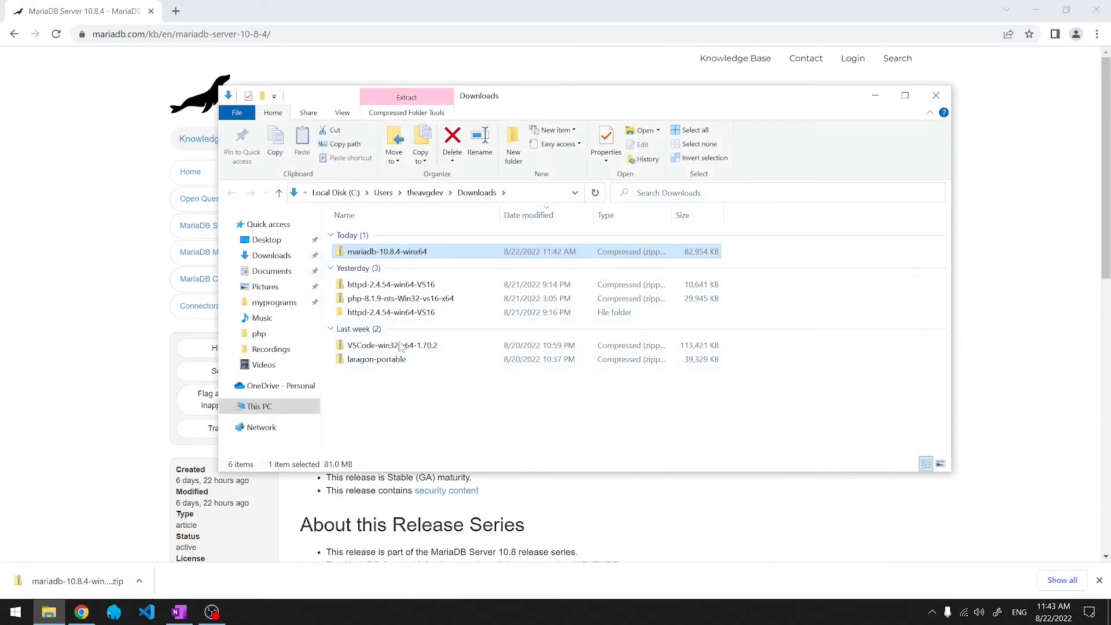
- Extract the MariaDB zip to mariadb-10.8.4-winx64 and select the inner folder inside it
right_click(409, 253)
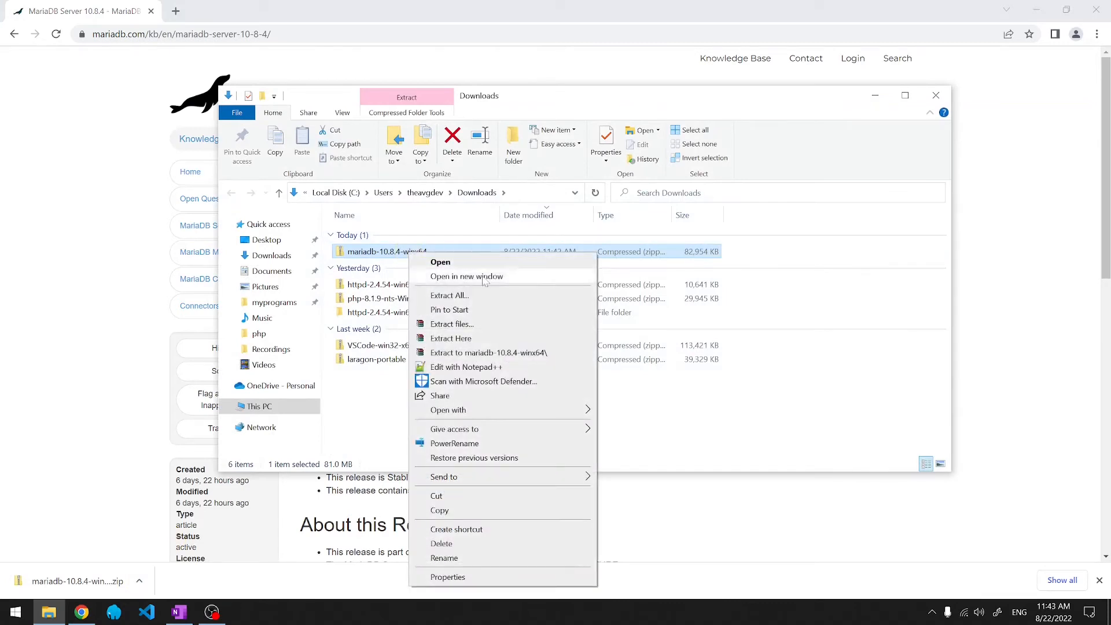
left_click(483, 354)
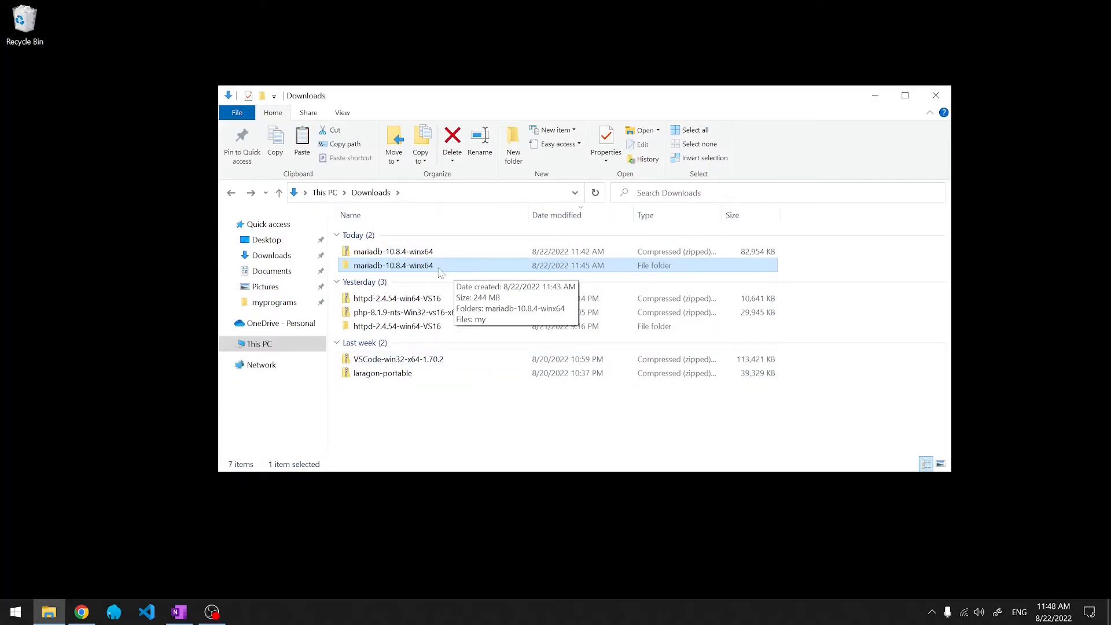
double_click(439, 267)
left_click(435, 239)
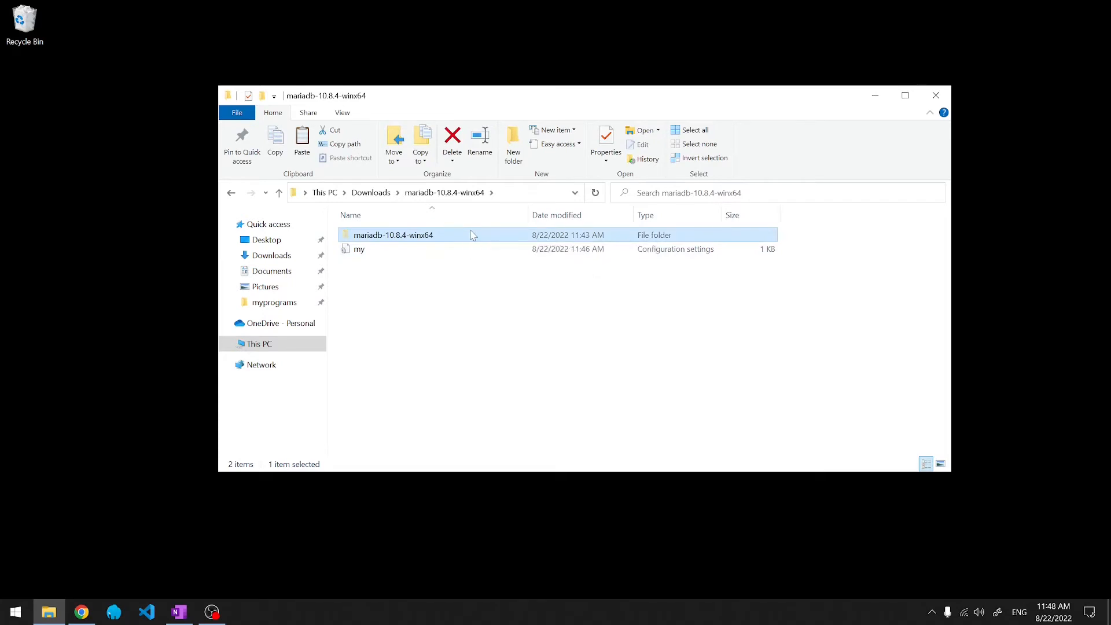
- Paste the mariadb-10.8.4-winx64 folder into myprograms\laragon-portable\bin\mysql
left_click(273, 306)
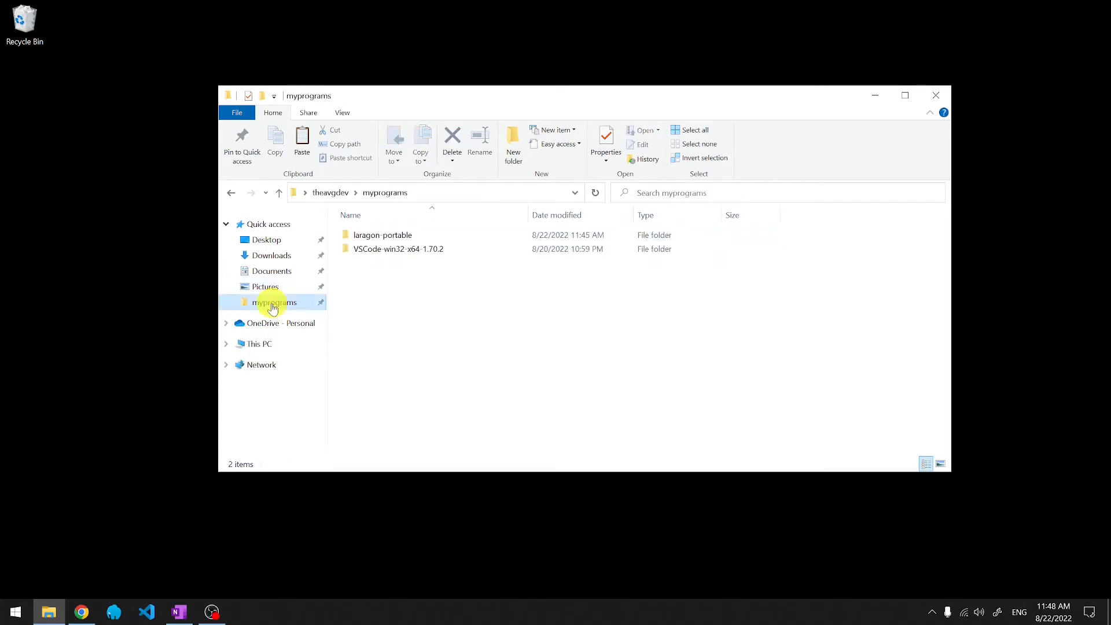
left_click(413, 239)
double_click(414, 242)
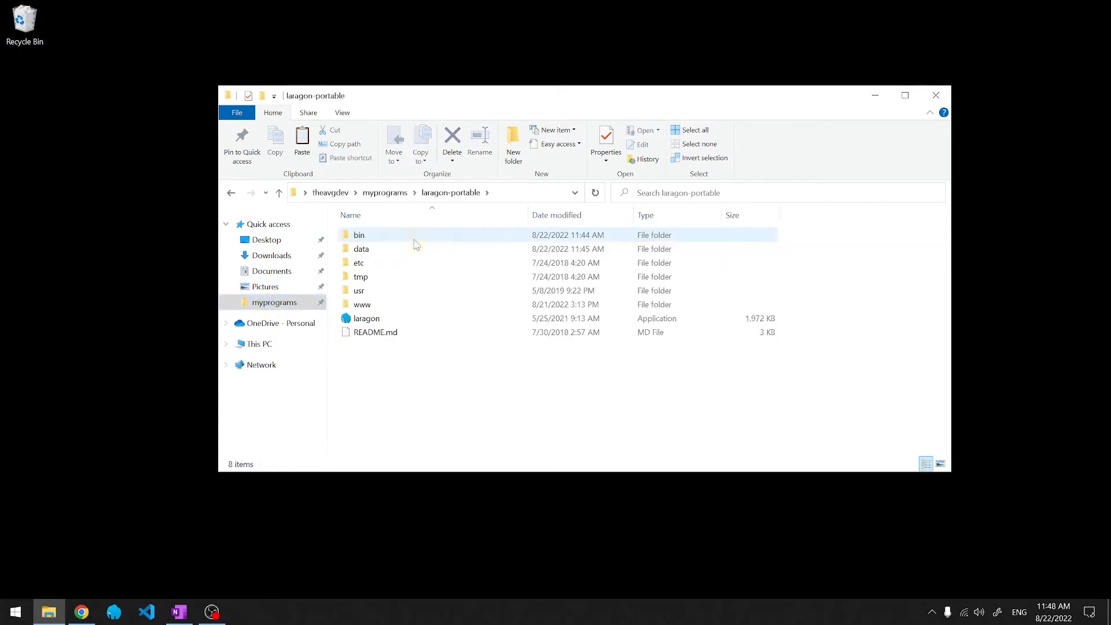
double_click(414, 238)
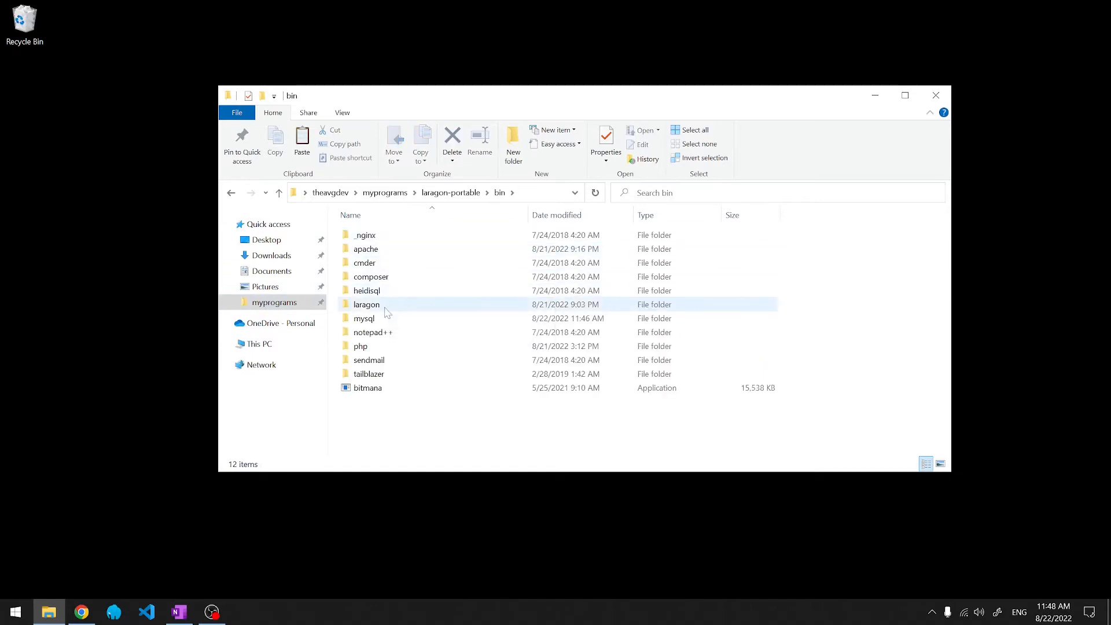
double_click(376, 318)
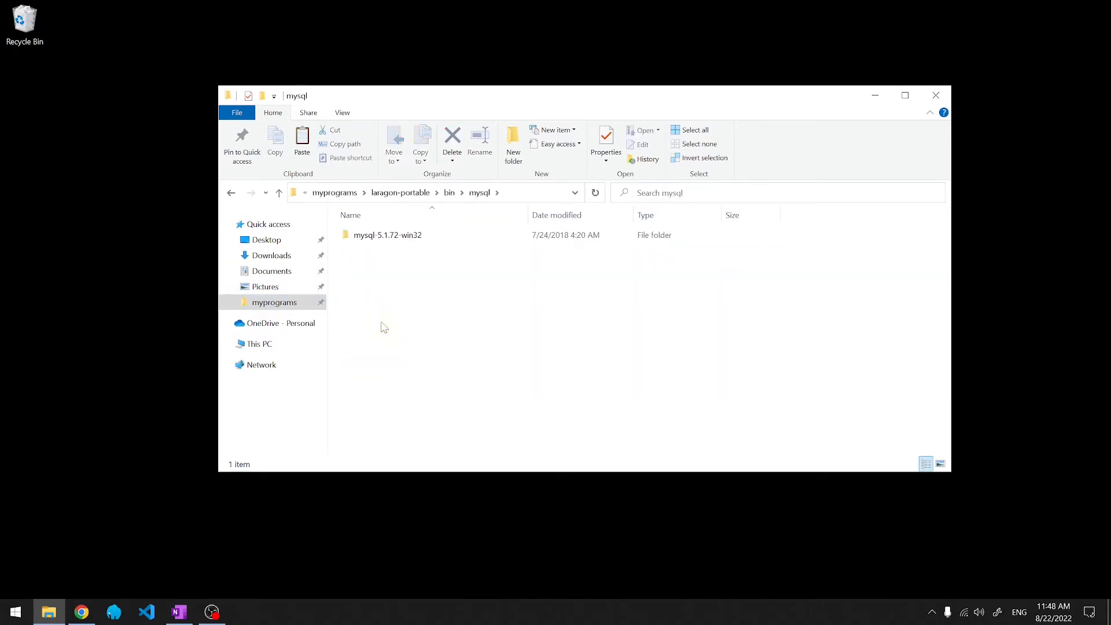
key("ctrl+v")
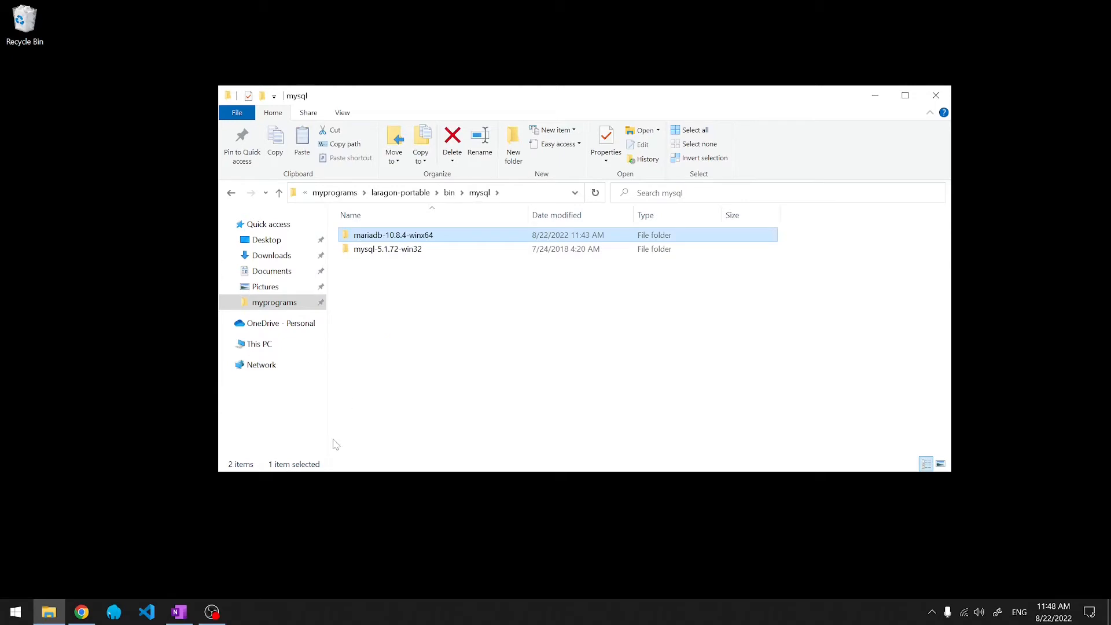
left_click(119, 613)
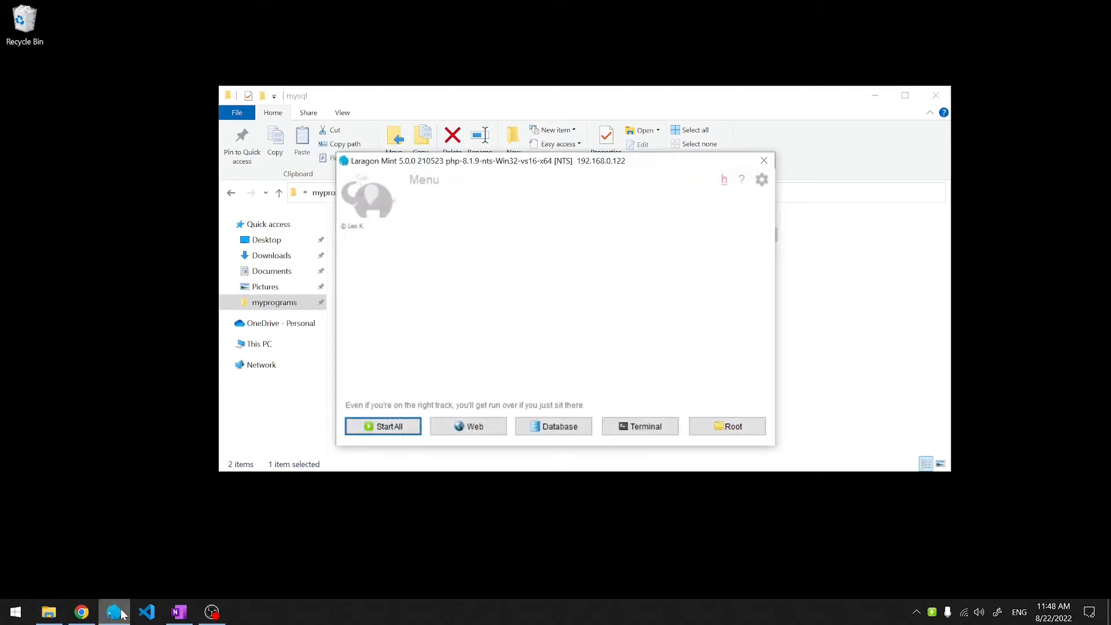
- Set Laragon's MySQL version to mariadb-10.8.4-winx64 and start all services
right_click(933, 612)
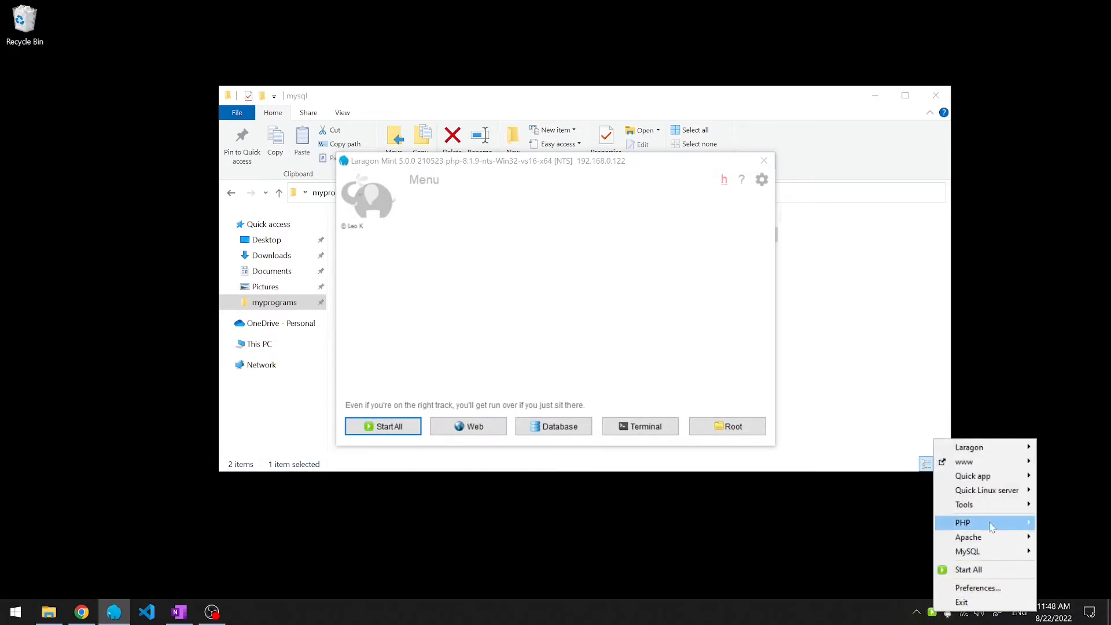
mouse_move(970, 555)
mouse_move(840, 457)
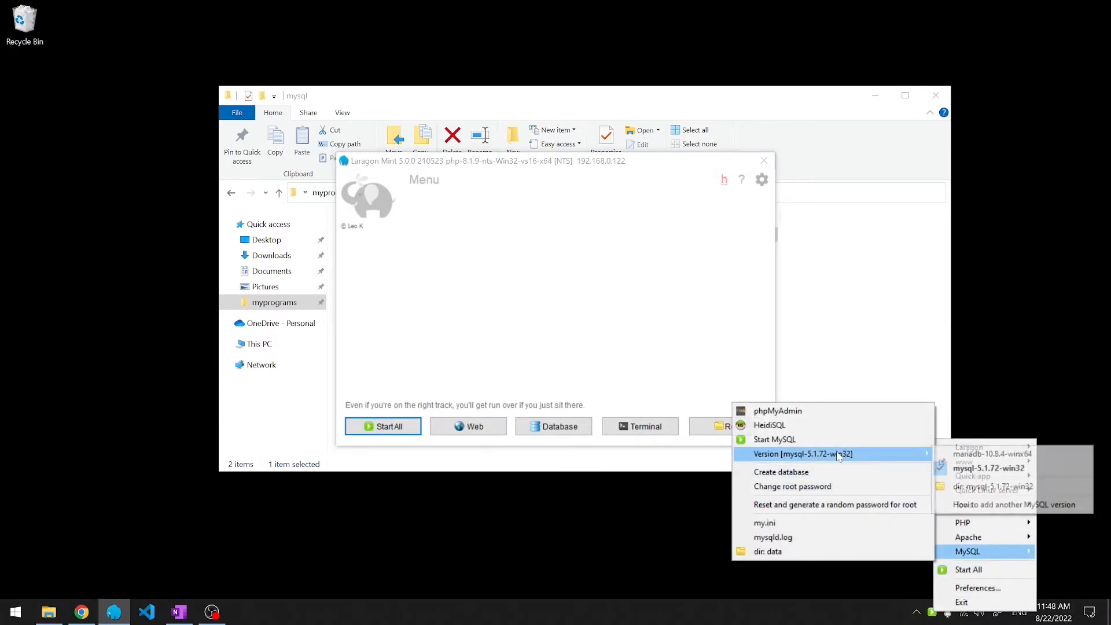
left_click(1031, 457)
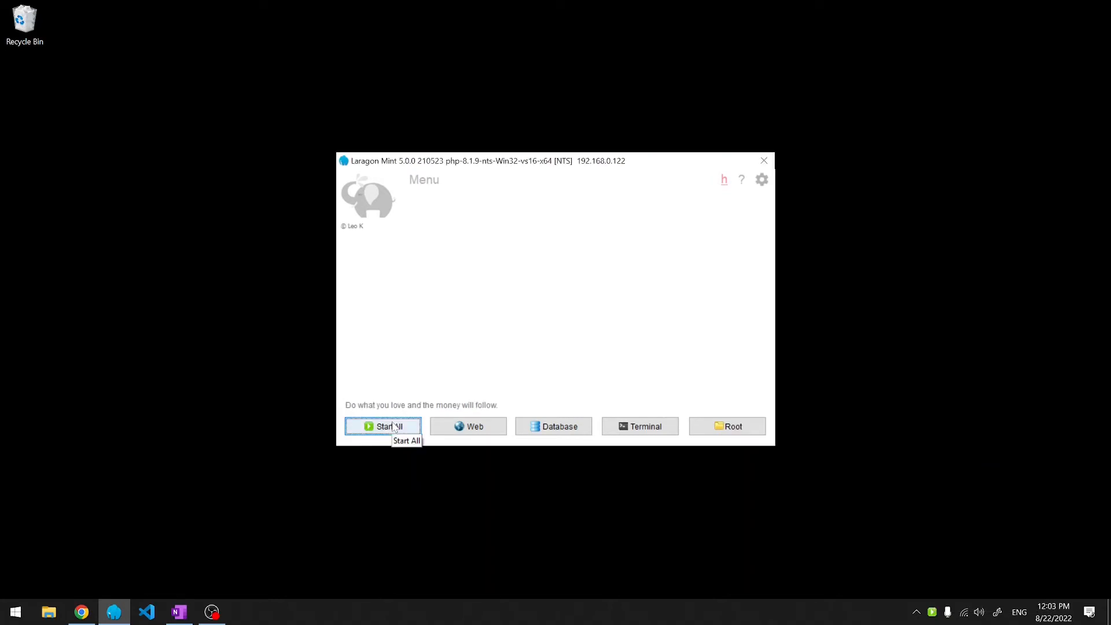
left_click(394, 427)
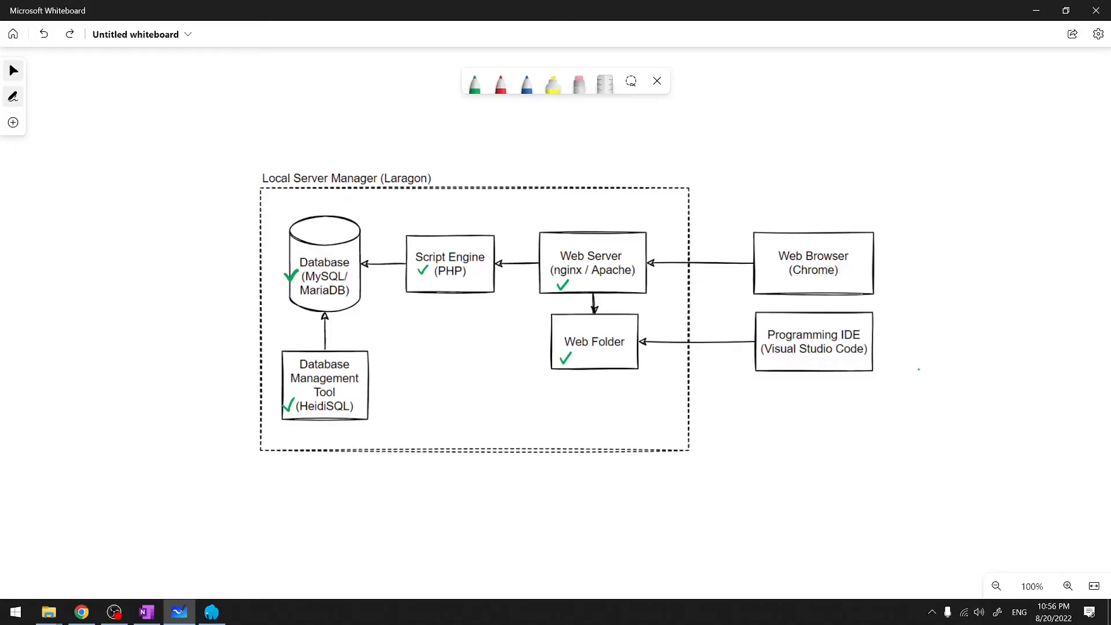
- Draw a green wavy line beneath "(Visual Studio Code)" in the Programming IDE box
left_click_drag(769, 359, 859, 356)
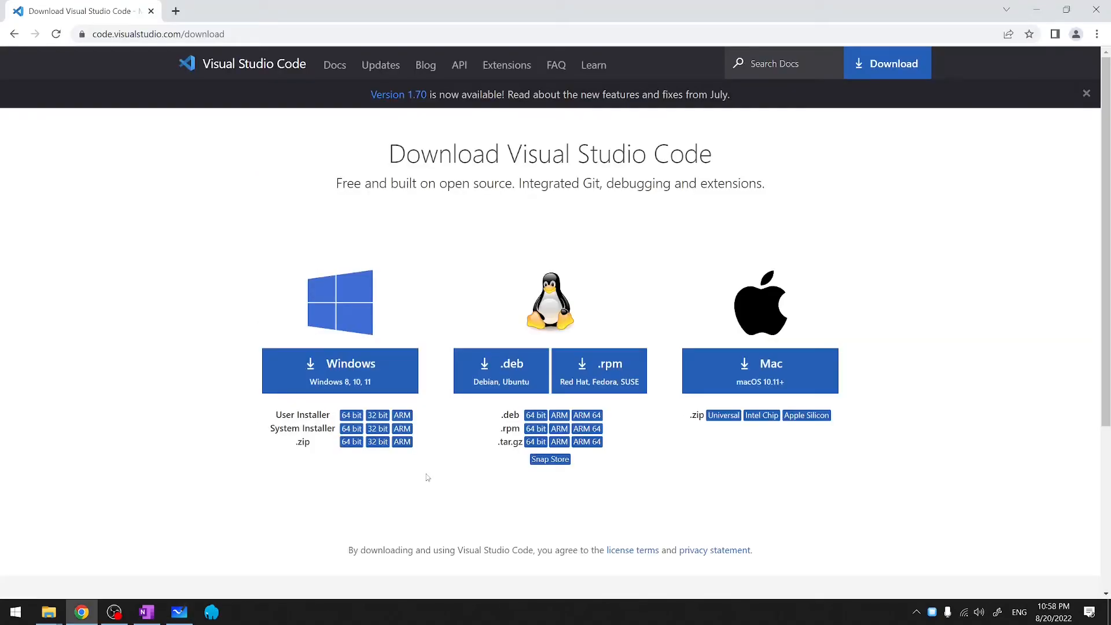
- Start the Windows .zip 64 bit download from the VS Code download page
left_click(352, 442)
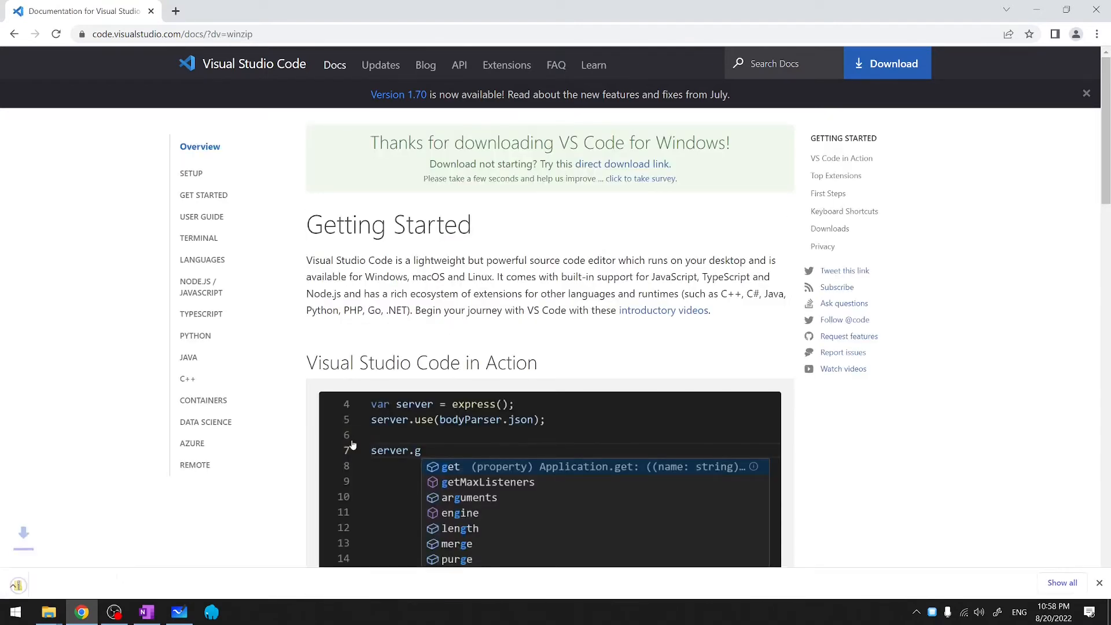
- Show the downloaded VS Code zip in its folder and extract it to its own folder
left_click(139, 581)
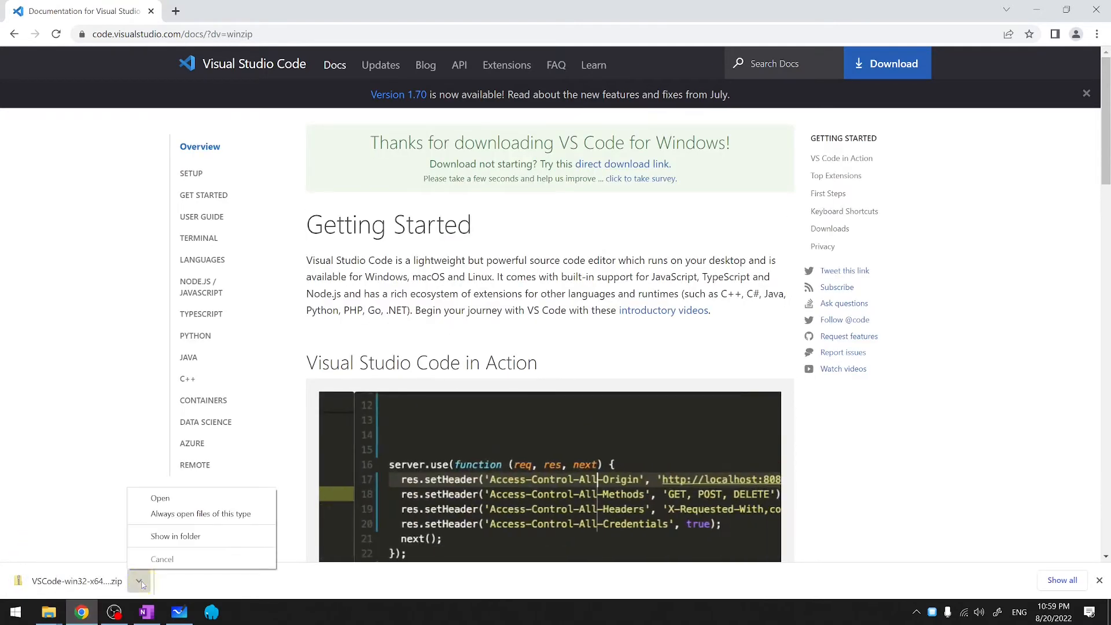
left_click(176, 537)
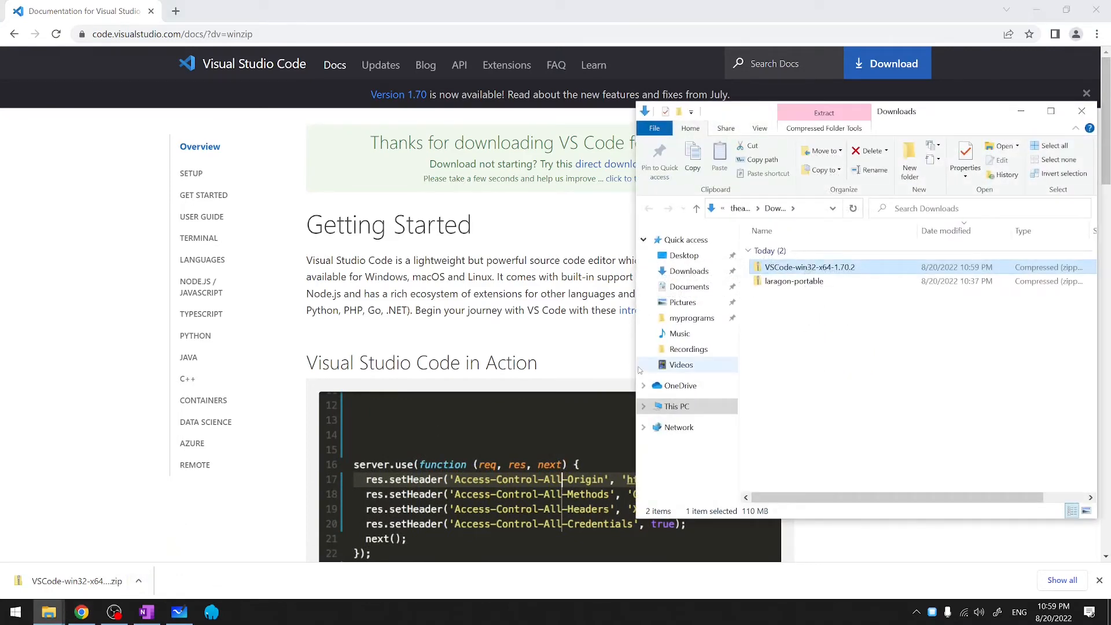
right_click(840, 268)
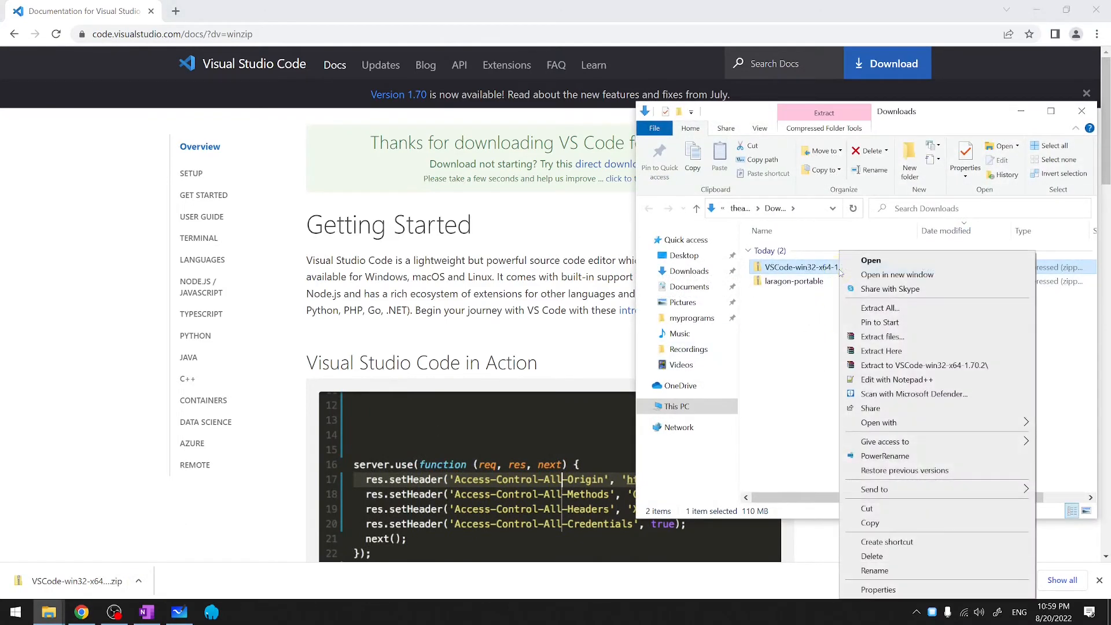
left_click(911, 365)
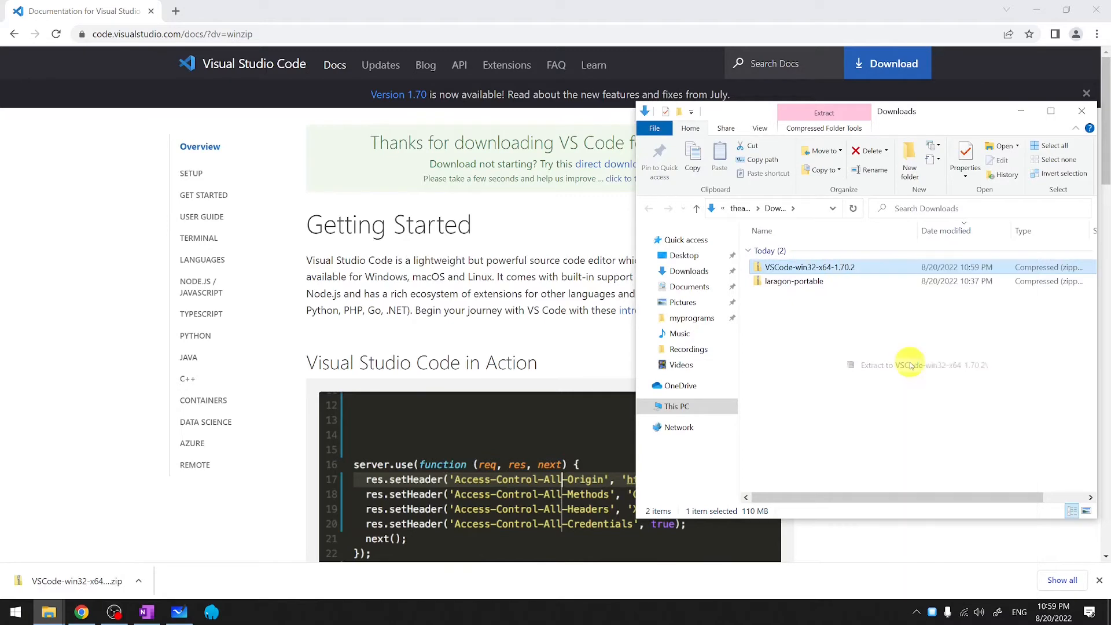
- Move VSCode-win32-x64-1.70.2 into myprograms and pin its Code application to the taskbar
left_click_drag(784, 296, 684, 321)
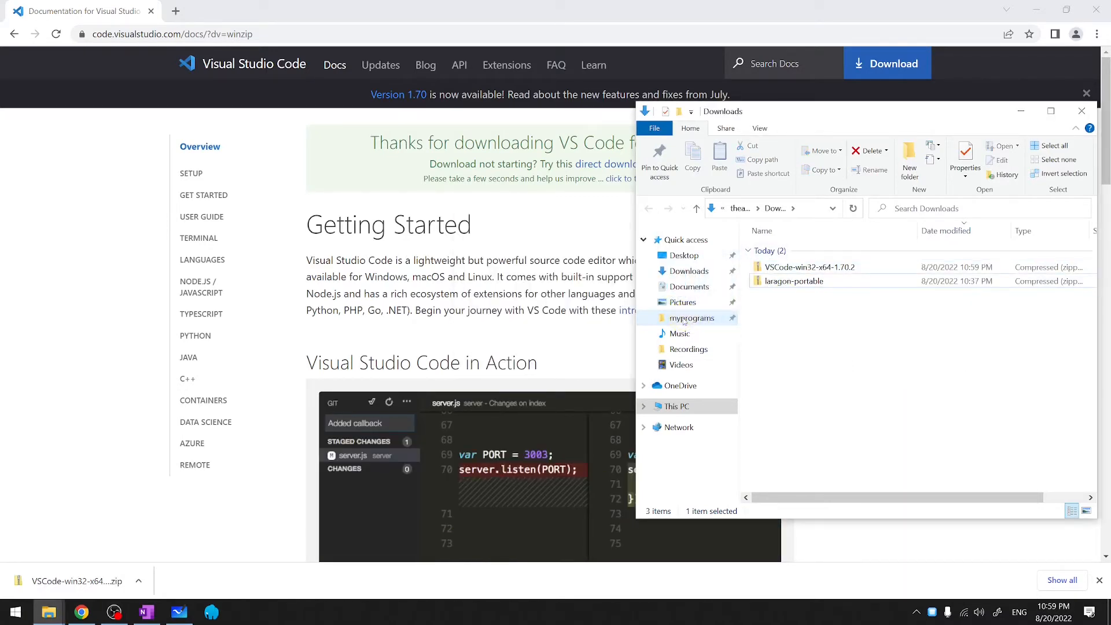
left_click(685, 320)
left_click(782, 268)
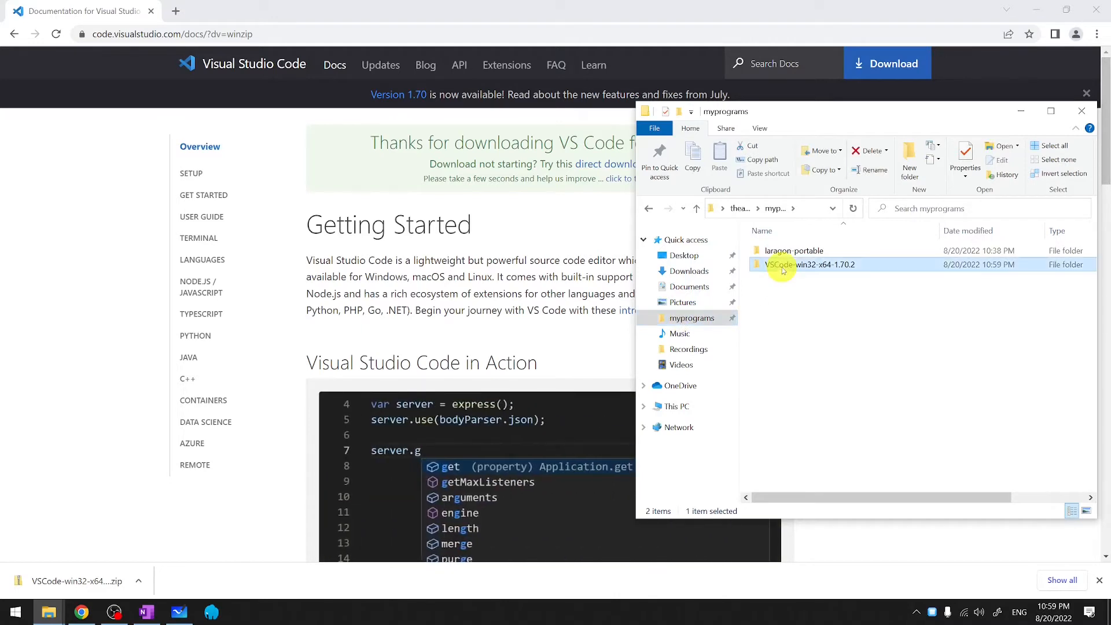
double_click(783, 268)
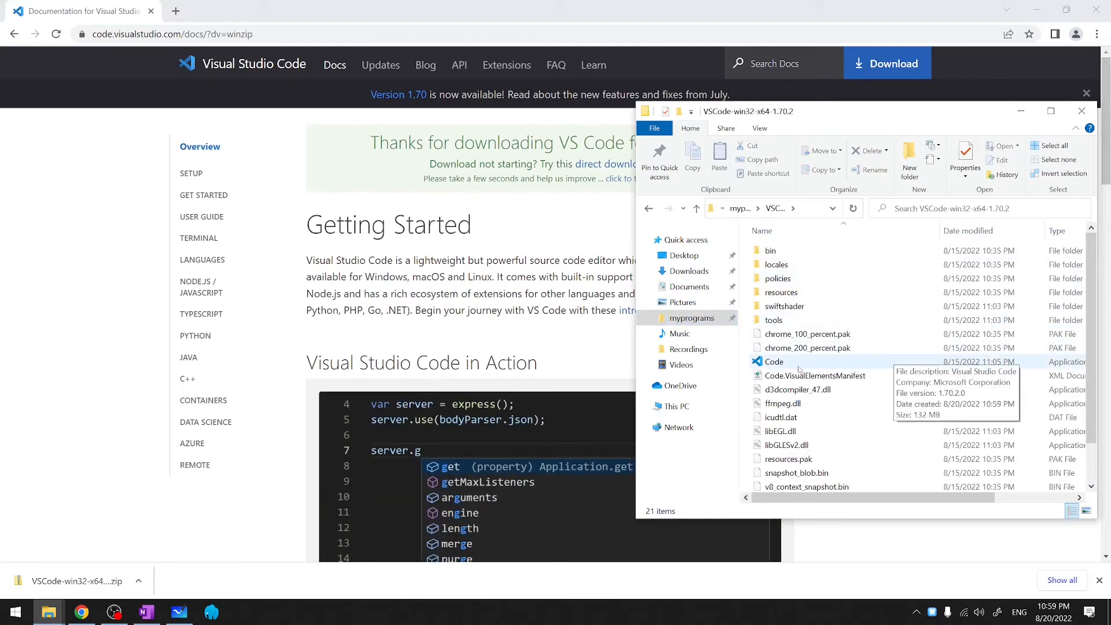
left_click_drag(775, 361, 244, 615)
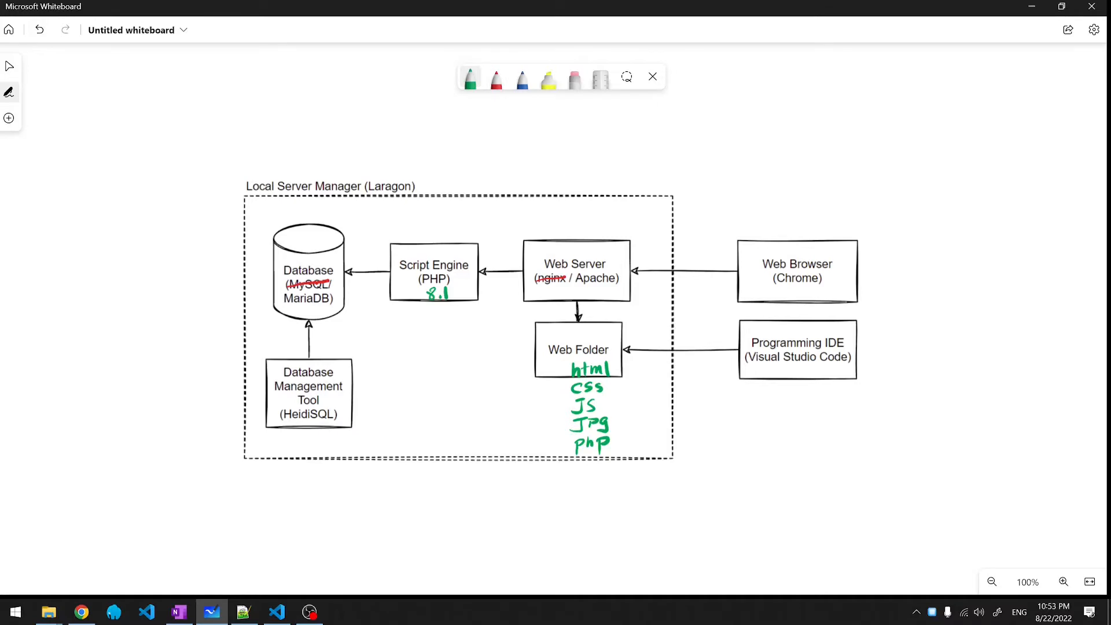
- Draw the IDE-to-Web Folder arrow and bracket files as static (html, css, JS, JPG) or dynamic (php)
left_click_drag(728, 345, 639, 346)
mouse_move(562, 358)
left_mouse_down()
mouse_move(550, 376)
mouse_move(554, 425)
left_mouse_up()
left_click_drag(498, 379, 533, 373)
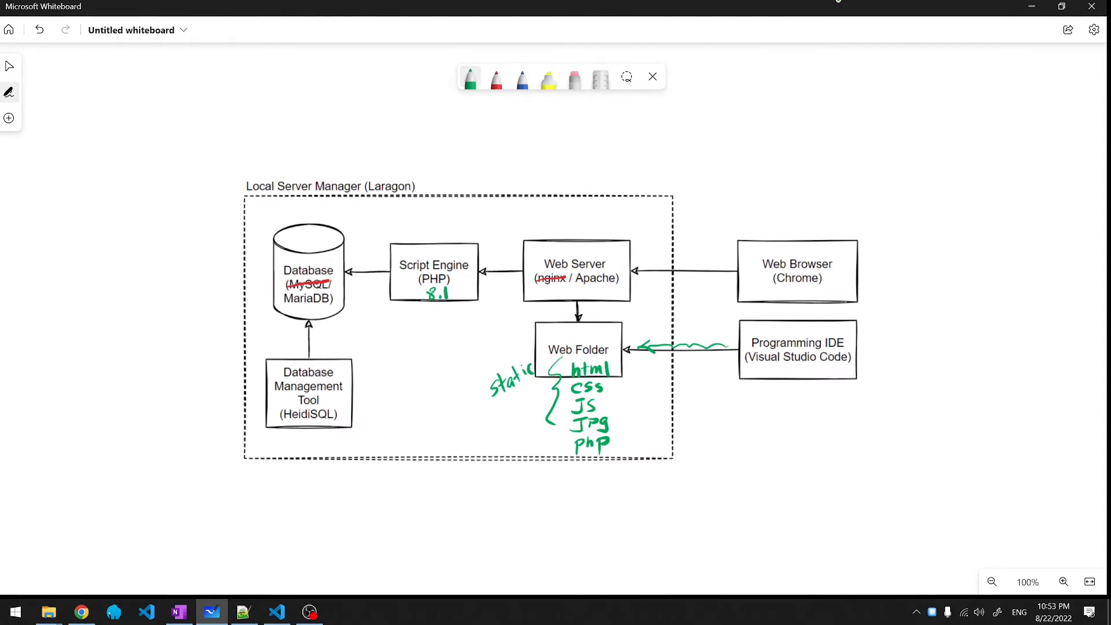
mouse_move(595, 290)
left_mouse_down()
mouse_move(591, 321)
mouse_move(639, 283)
mouse_move(688, 287)
left_mouse_up()
key("ctrl+z")
left_click_drag(561, 438, 561, 465)
mouse_move(491, 451)
left_mouse_down()
mouse_move(504, 476)
mouse_move(512, 451)
mouse_move(543, 446)
left_mouse_up()
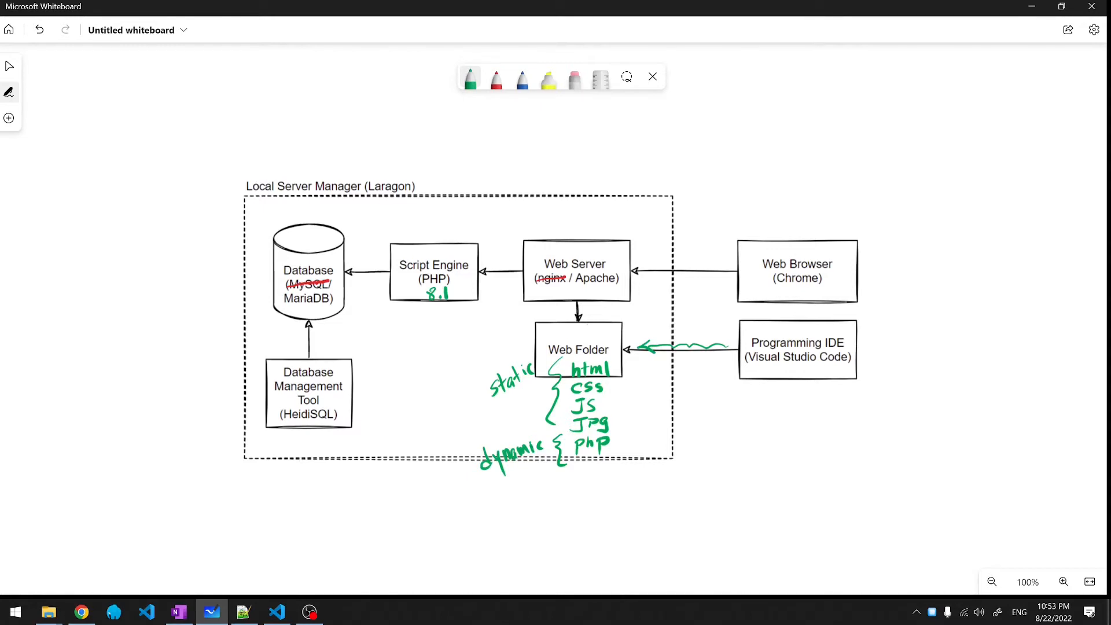
- Draw arrows linking Web Server, Script Engine, Database and Browser, labelling the returns html and data
left_click_drag(517, 262, 483, 271)
mouse_move(485, 235)
left_mouse_down()
mouse_move(519, 237)
mouse_move(505, 224)
left_mouse_up()
left_click_drag(500, 217, 533, 219)
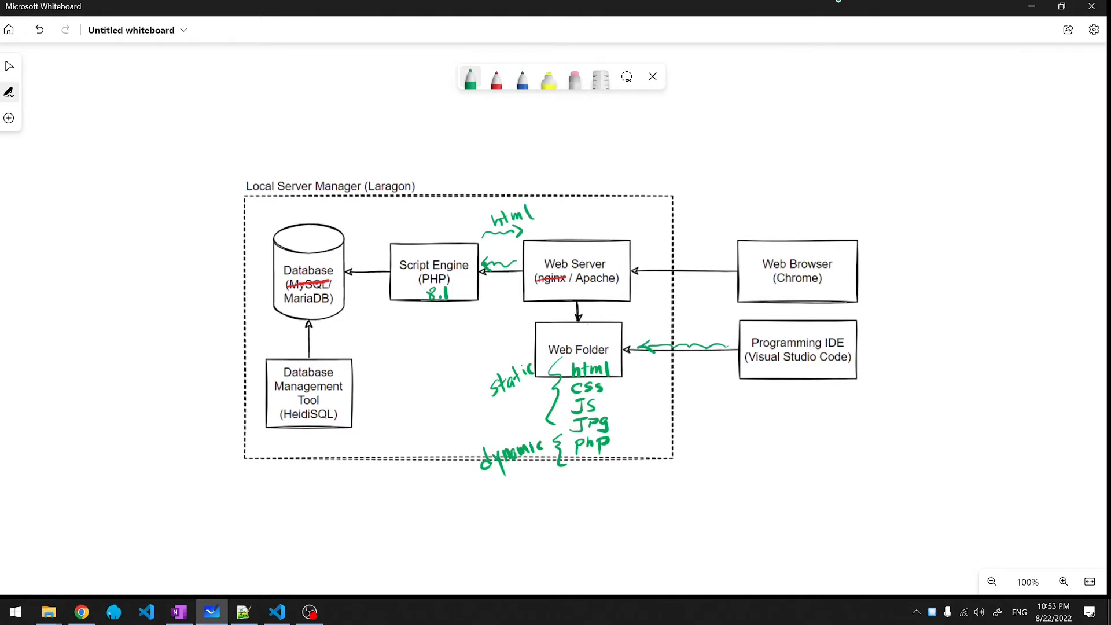
left_click_drag(639, 258, 667, 261)
mouse_move(390, 265)
left_mouse_down()
mouse_move(356, 270)
mouse_move(363, 277)
mouse_move(382, 240)
left_mouse_up()
mouse_move(383, 232)
left_mouse_down()
mouse_move(387, 243)
mouse_move(375, 230)
left_mouse_up()
left_click_drag(380, 219, 399, 221)
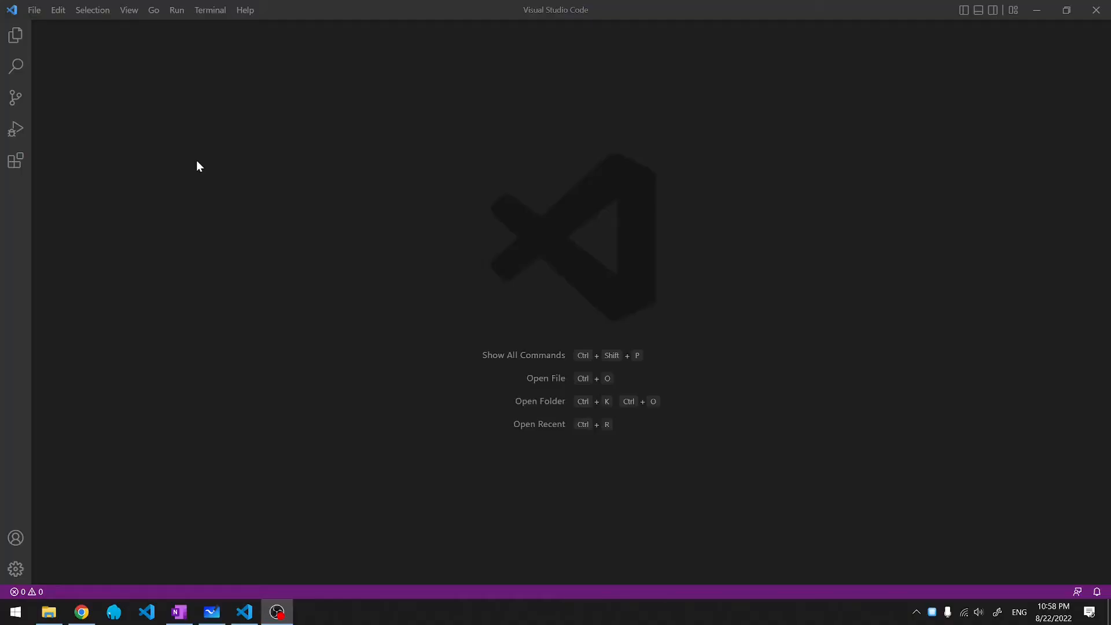
- Open myprograms\laragon-portable\www as the workspace folder in Visual Studio Code
left_click(35, 10)
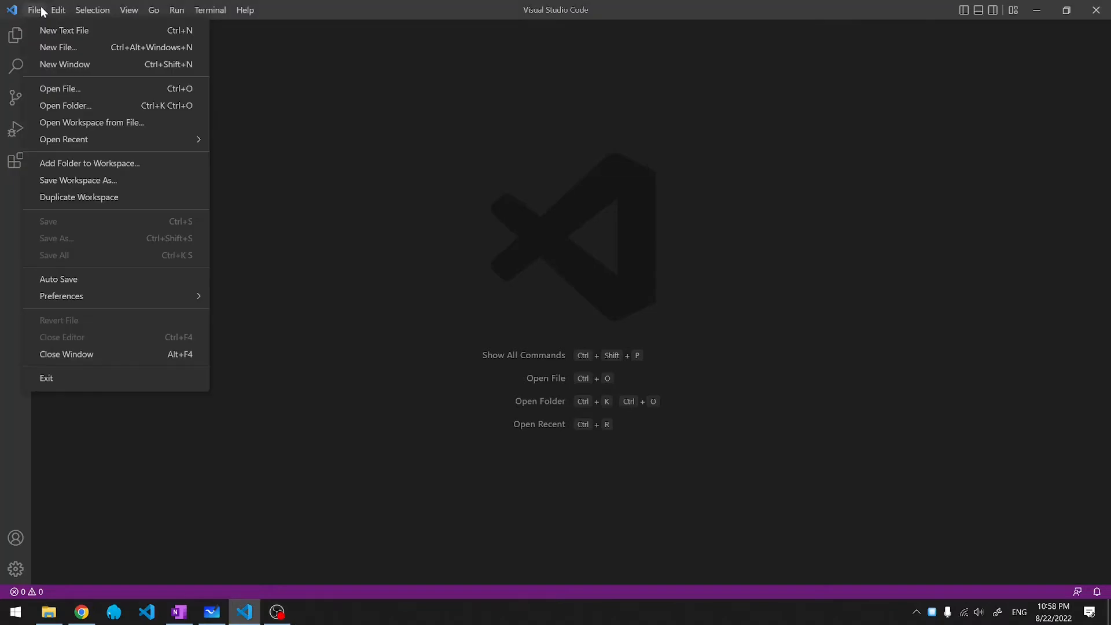
left_click(58, 105)
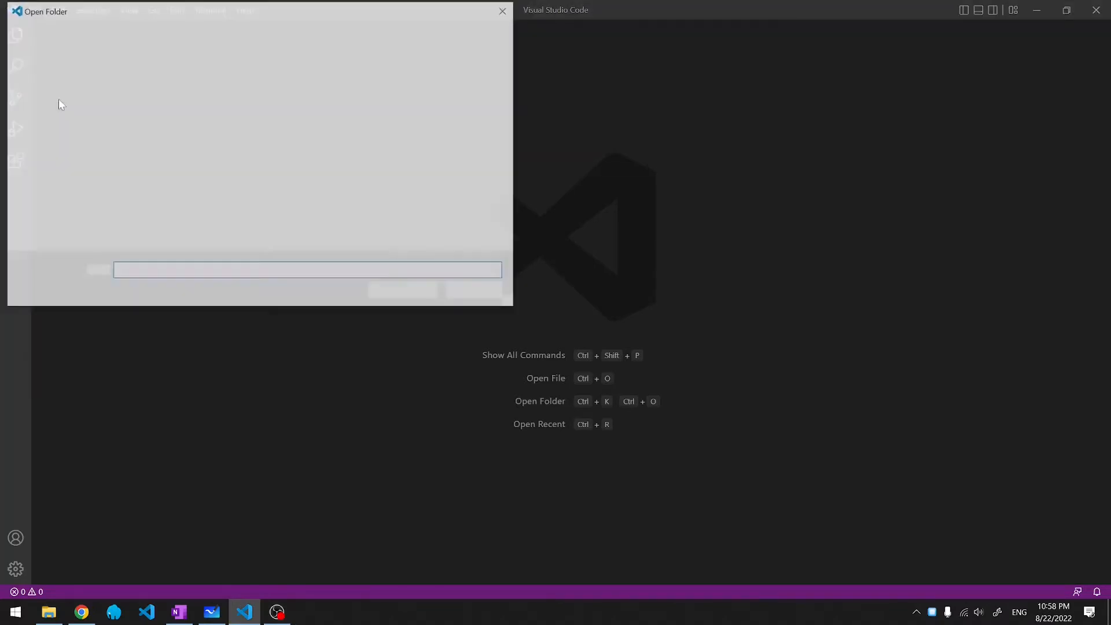
left_click(60, 163)
double_click(162, 95)
left_click(142, 165)
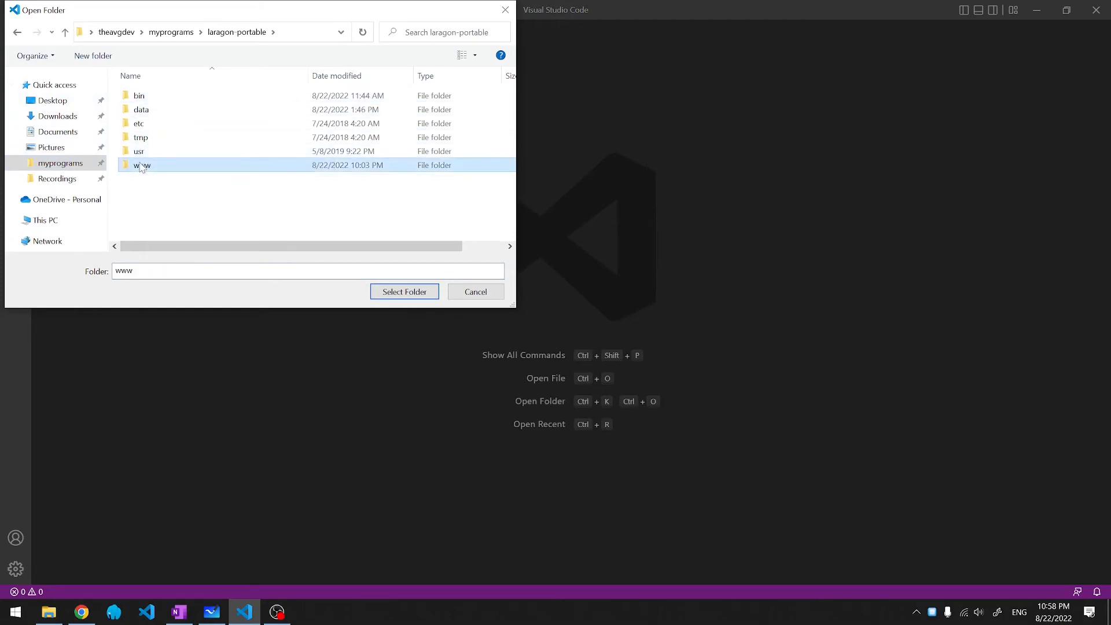
left_click(399, 294)
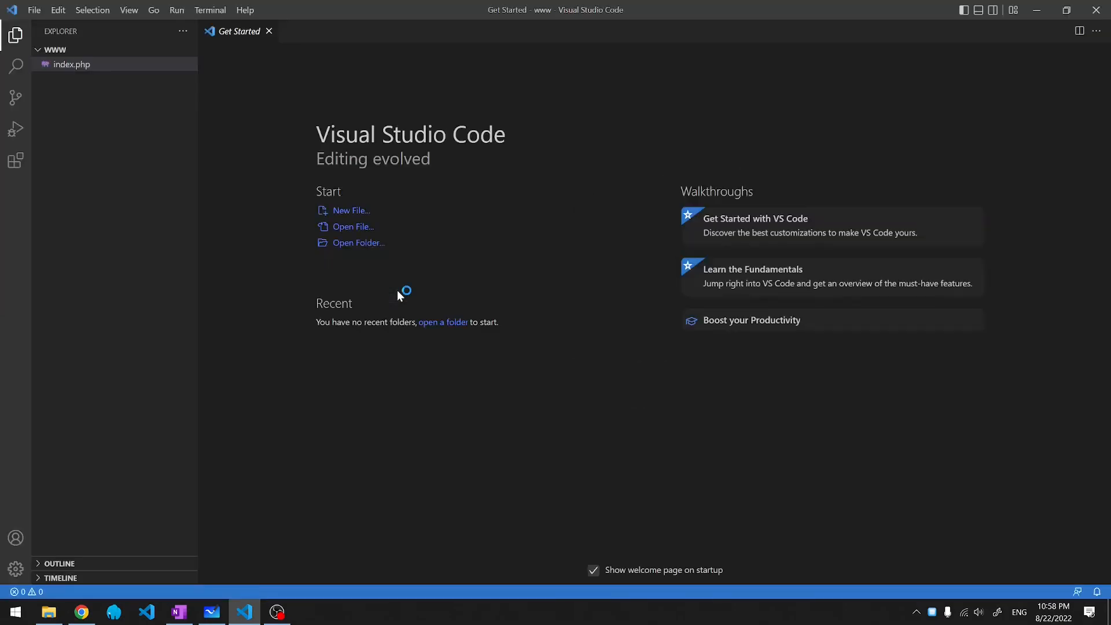
- Create test.html in www and snap the editor window to the left half
left_click(141, 50)
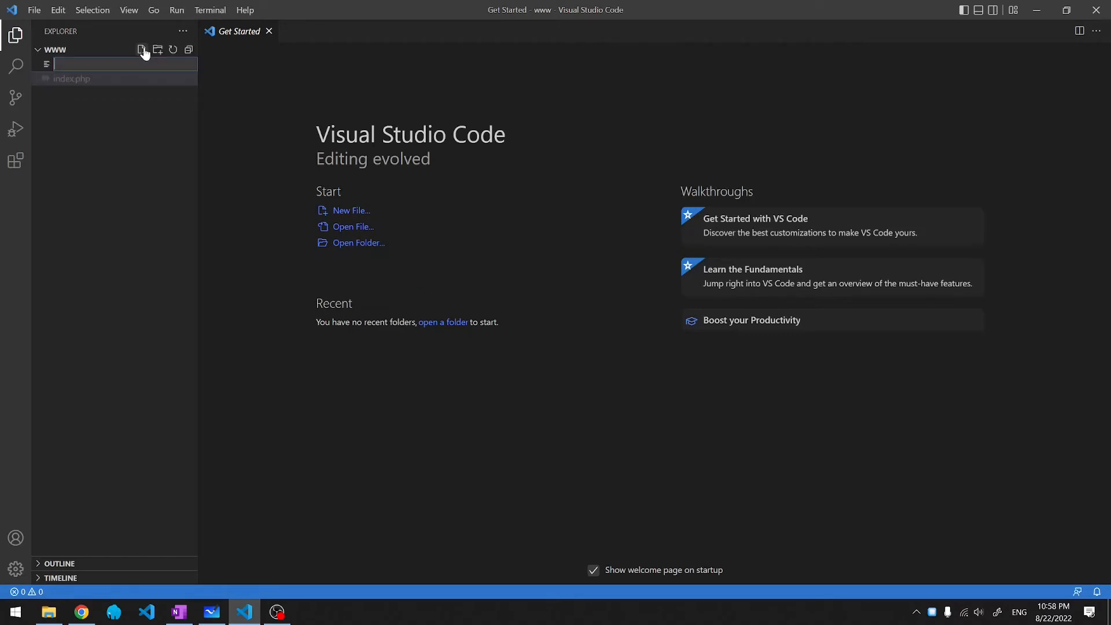
type("test.html")
key("Return")
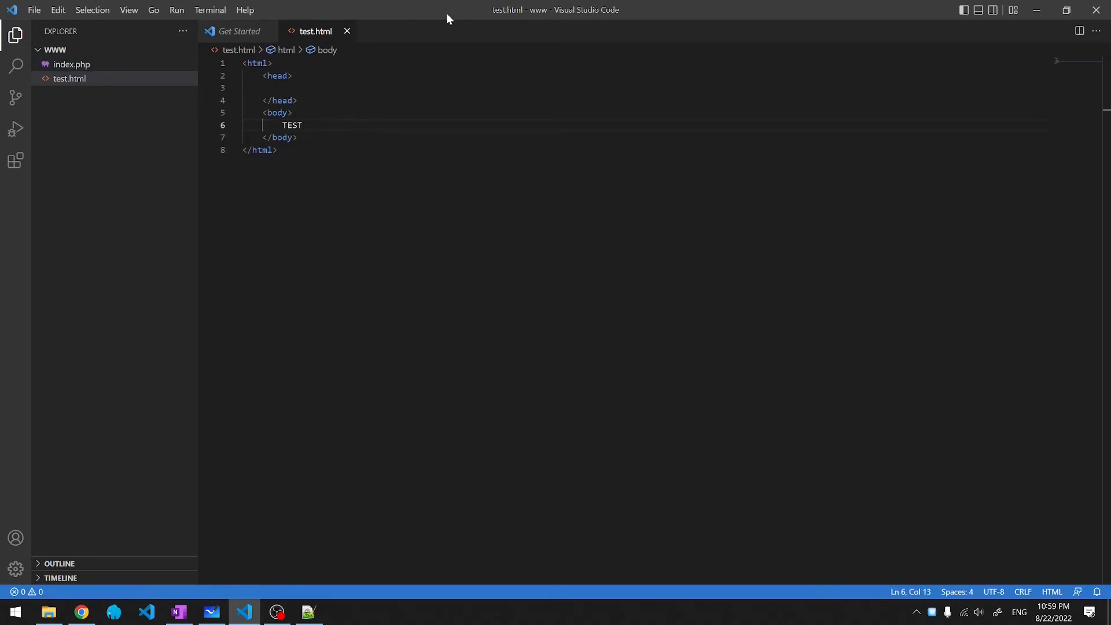
key("super+Left")
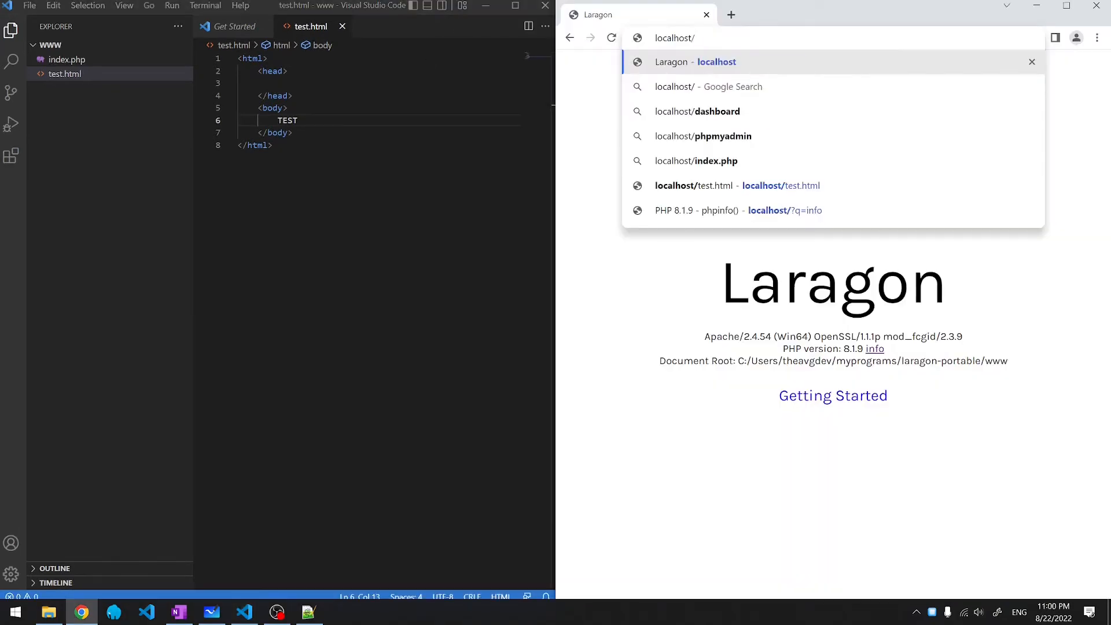
- Load localhost/test.html in Chrome and wrap TEST in <div id="mydiv">
type("test")
key("Return")
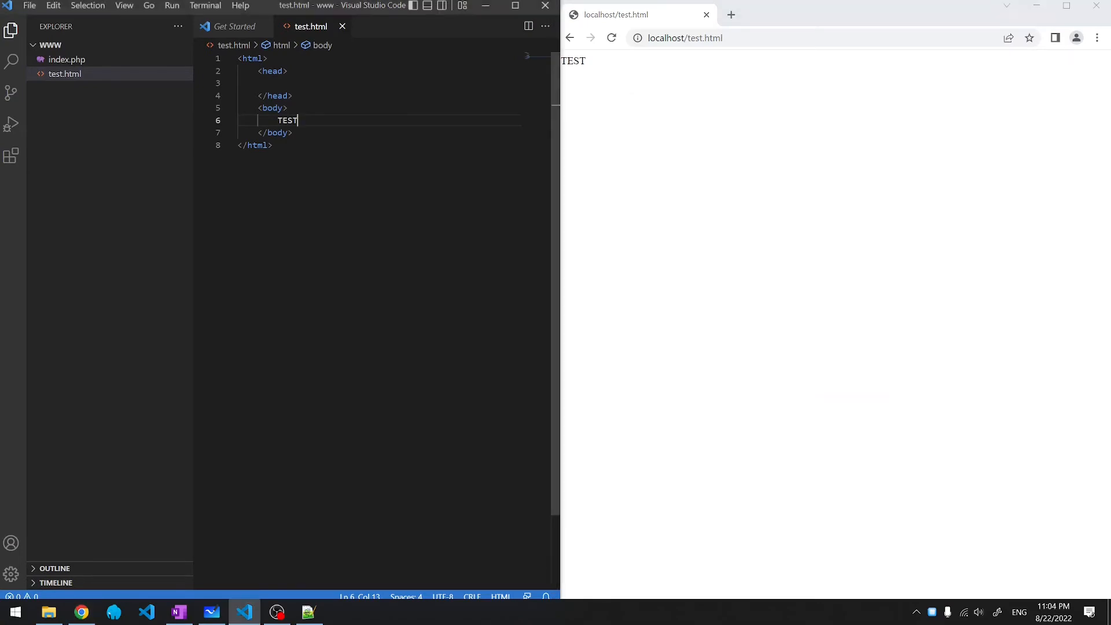
key("Home")
type("<div>")
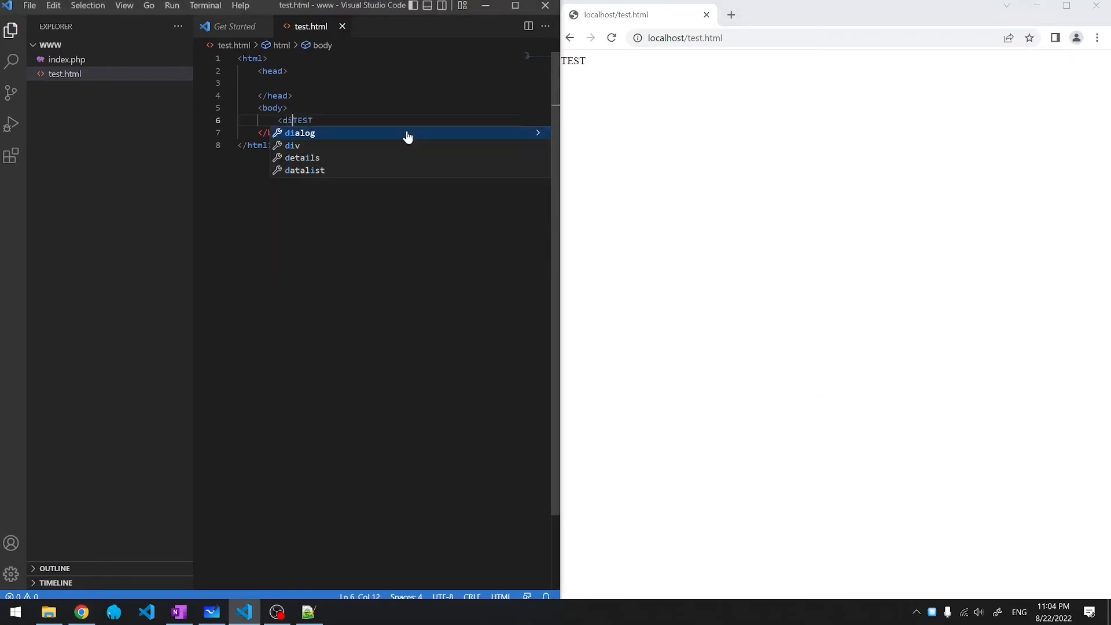
key("End")
type("</div>")
key("Home")
key("Right")
key("Right")
key("Right")
key("Right")
type("id")
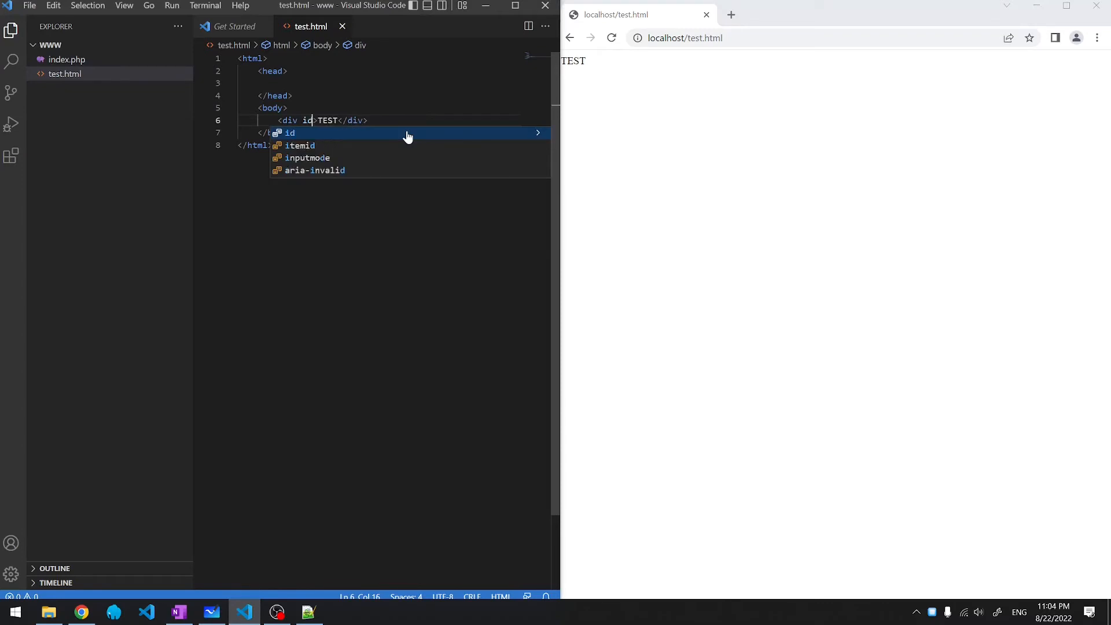
key("Return")
type("mydiv")
key("Up")
key("Up")
key("Up")
key("Up")
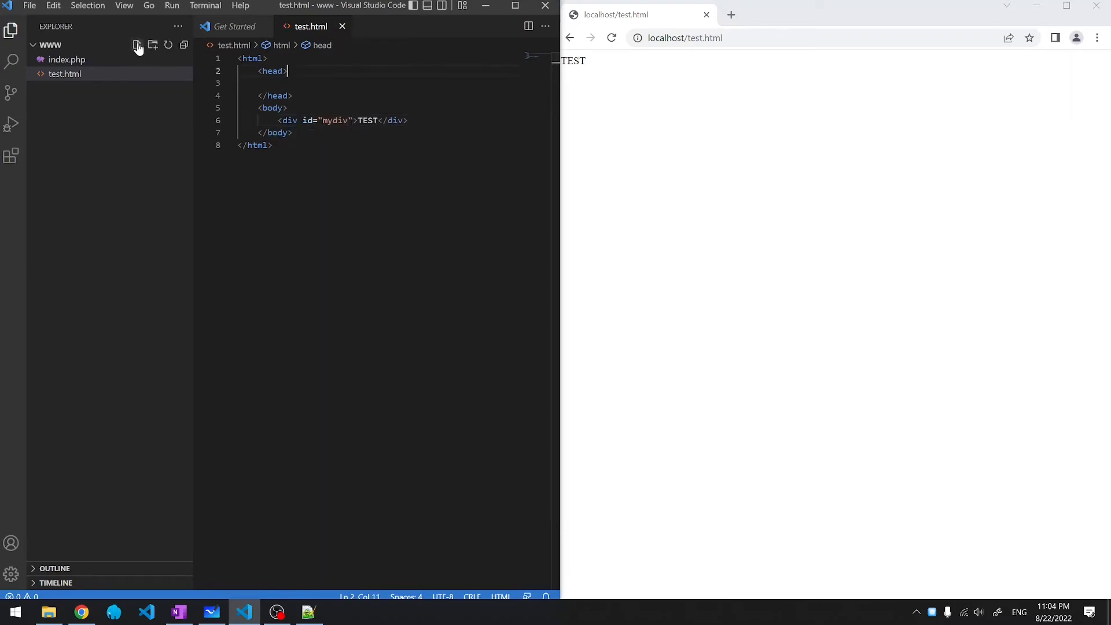
- Create styles.css with a #mydiv rule setting color: red
left_click(137, 44)
type("styles.css")
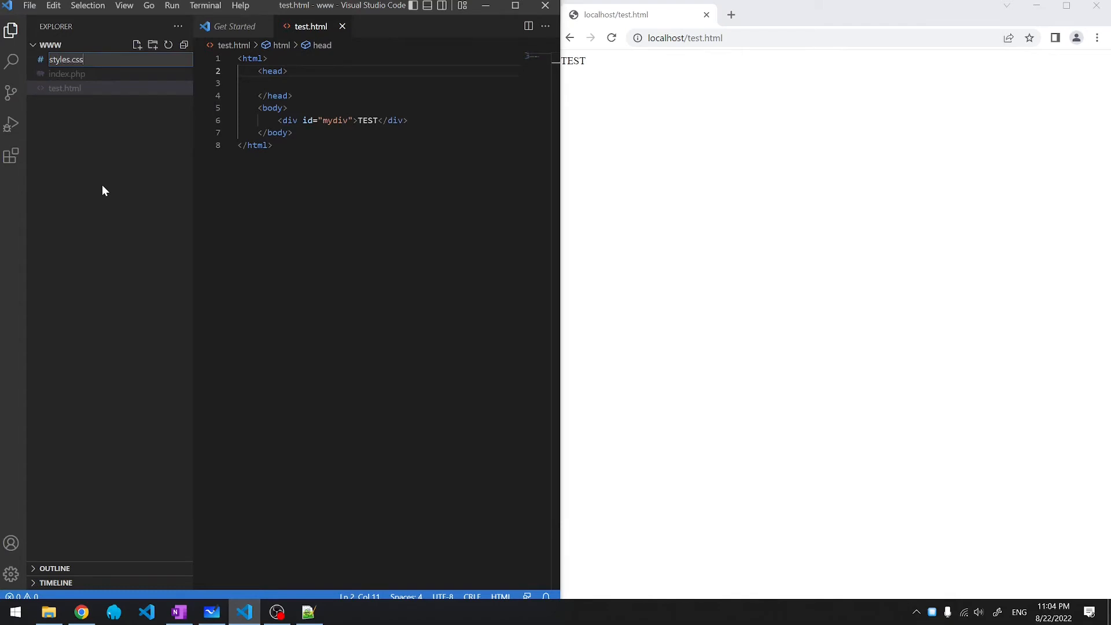
key("Return")
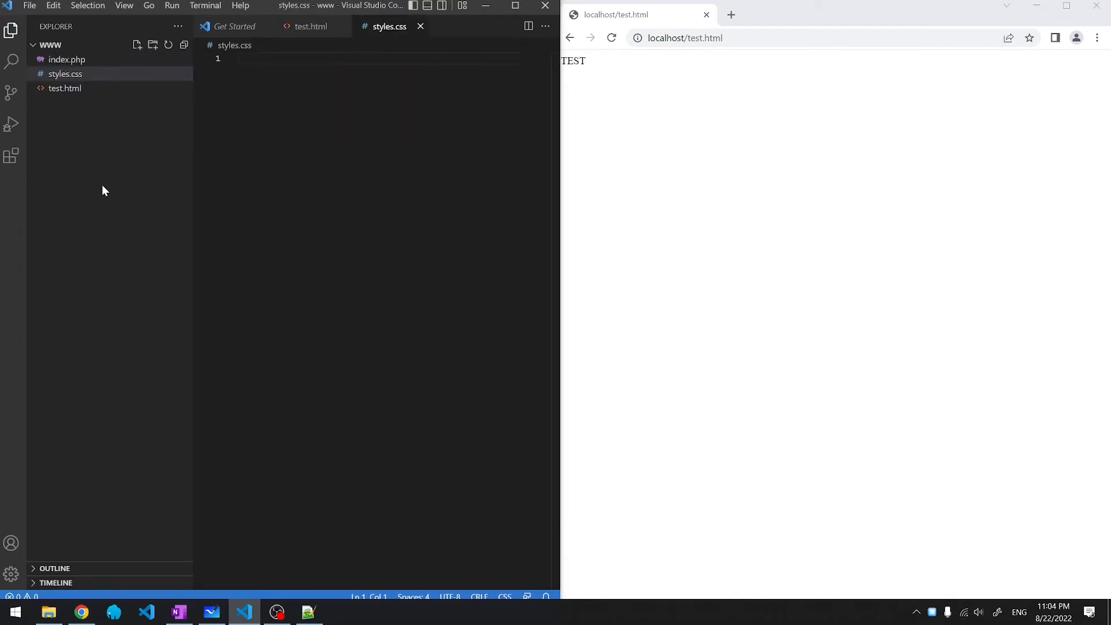
type("#mydiv {")
key("Return")
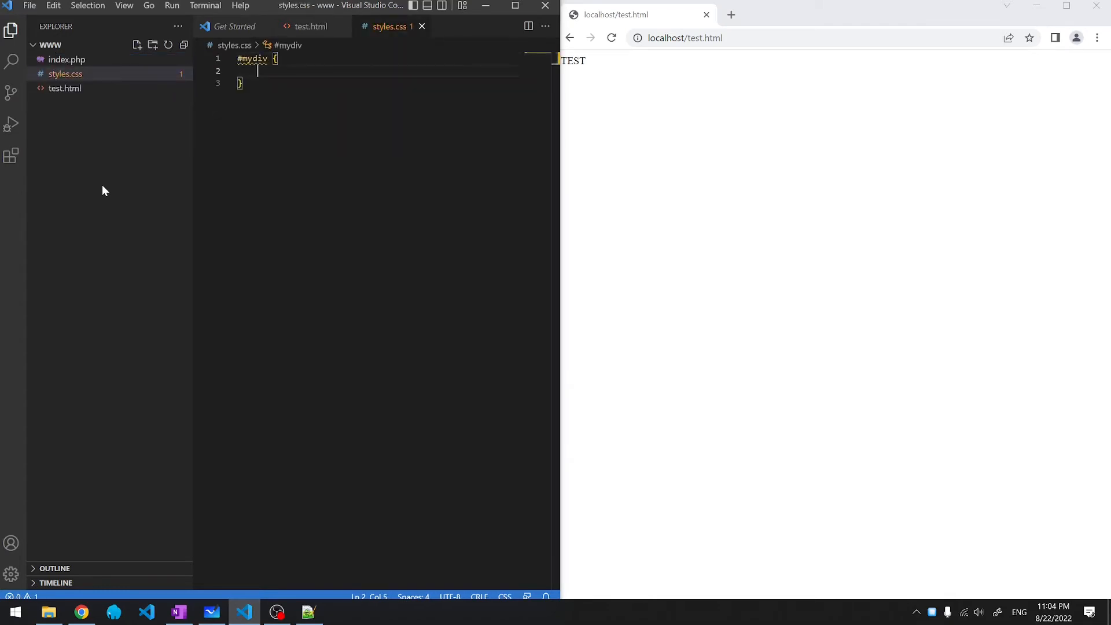
type("color")
key("Return")
type("red;")
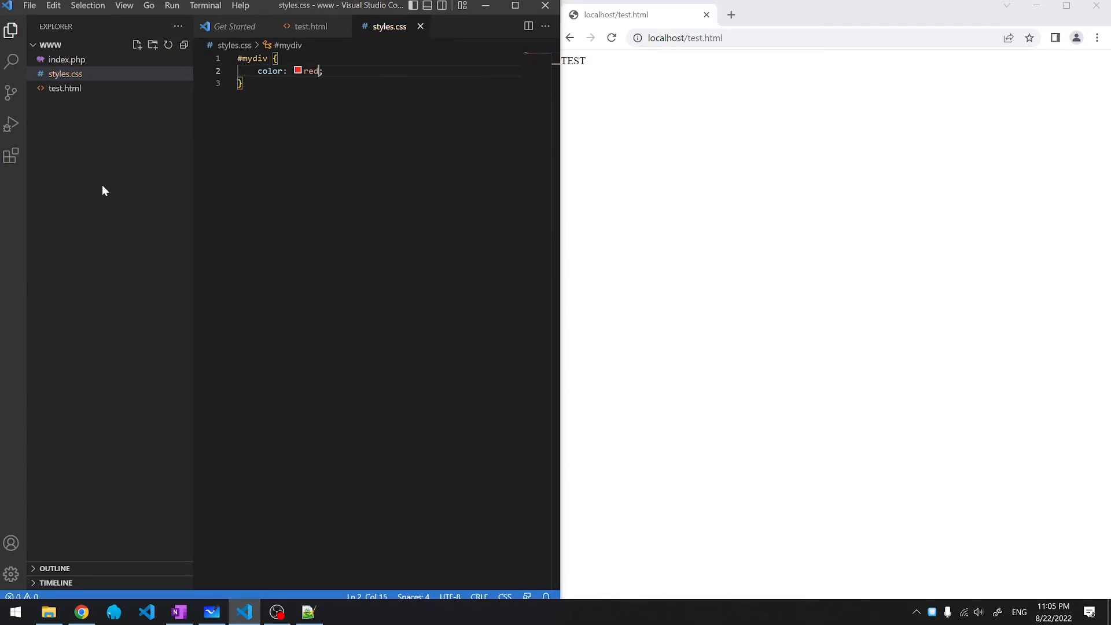
left_click(297, 27)
- Link styles.css in test.html's head and check that TEST shows red in the browser
left_click(278, 84)
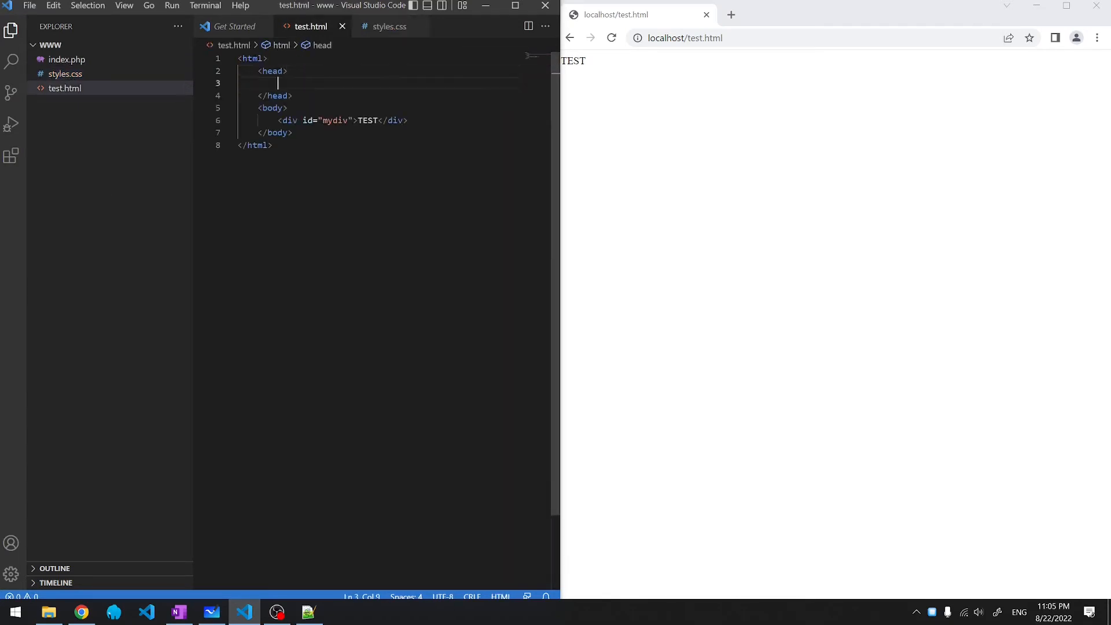
type("<link rel")
key("Return")
type("stylesheet\" href")
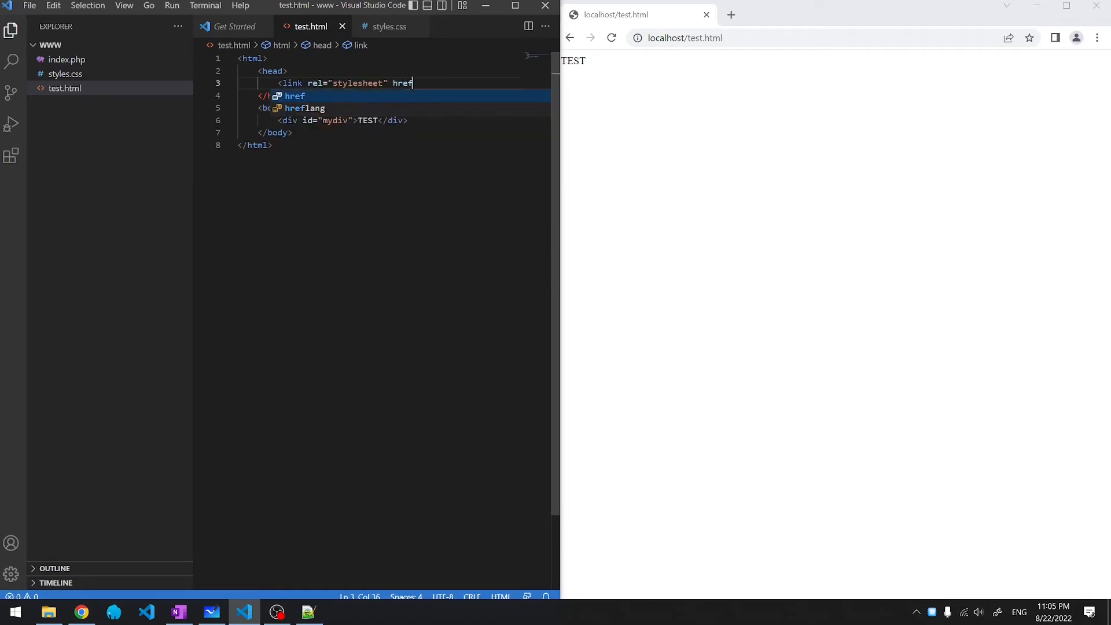
key("Return")
type("styles.css\">")
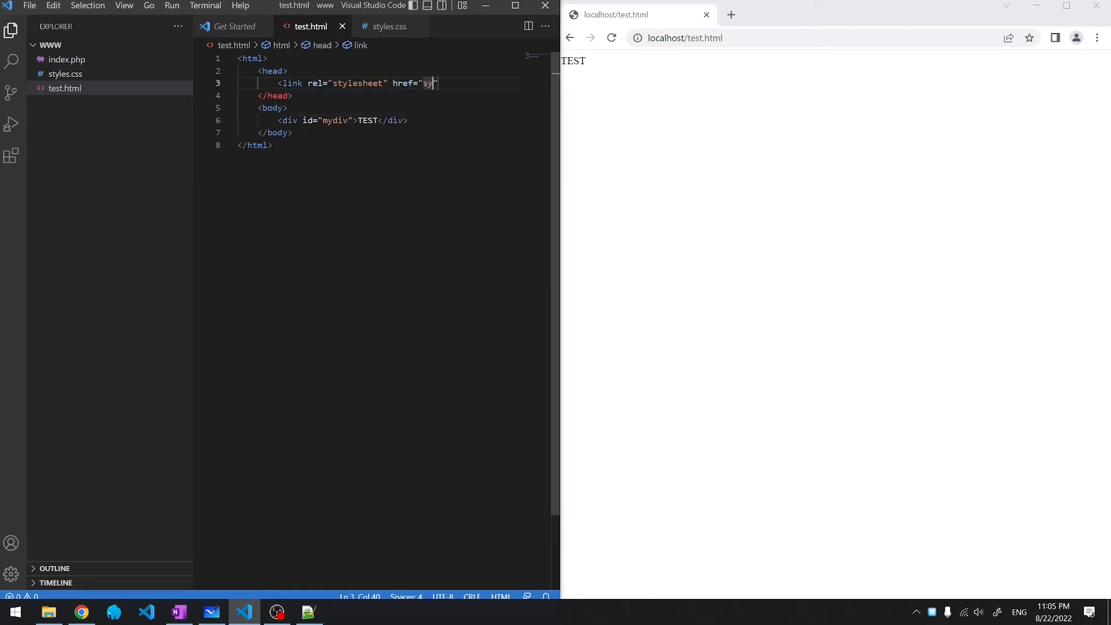
left_click(678, 168)
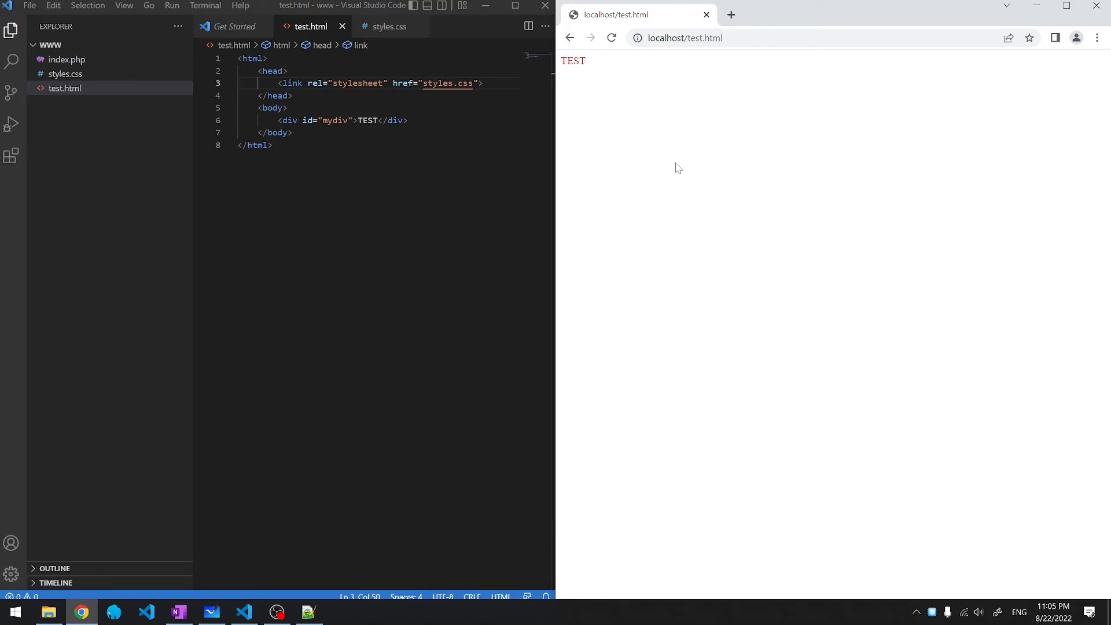
- Add onclick="myfunction()" to the div in test.html
left_click(353, 119)
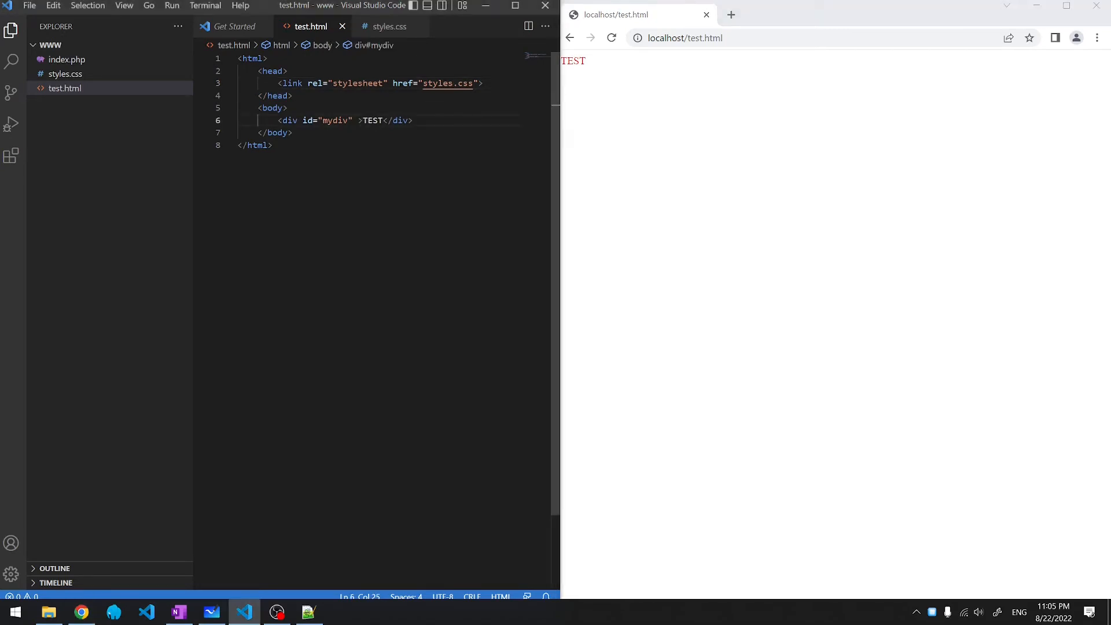
type("onclick")
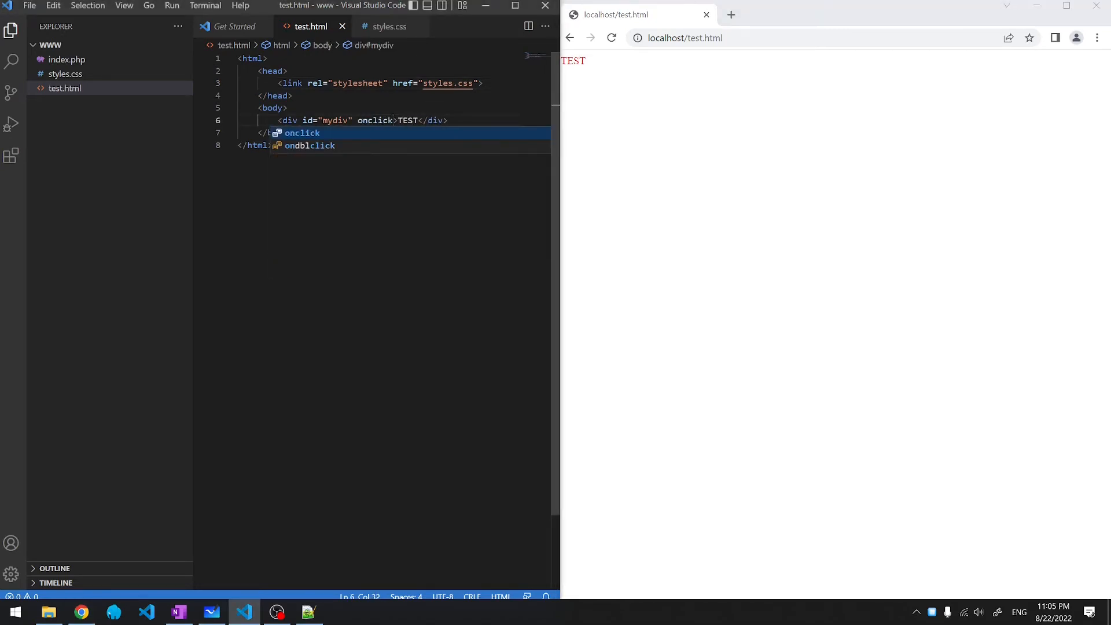
key("Return")
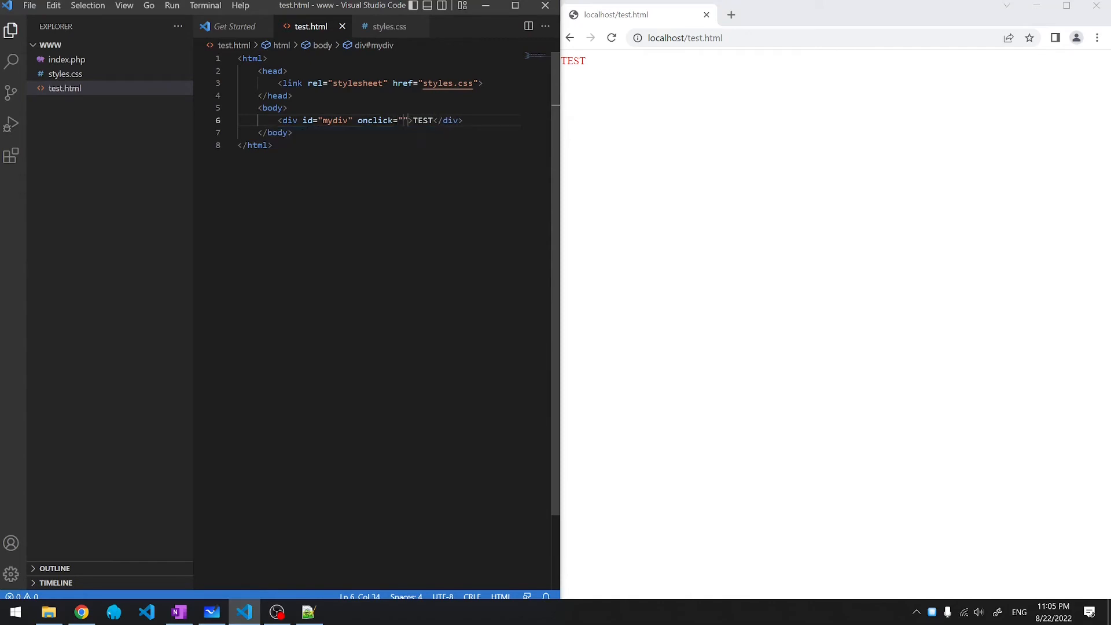
type("myfunction()")
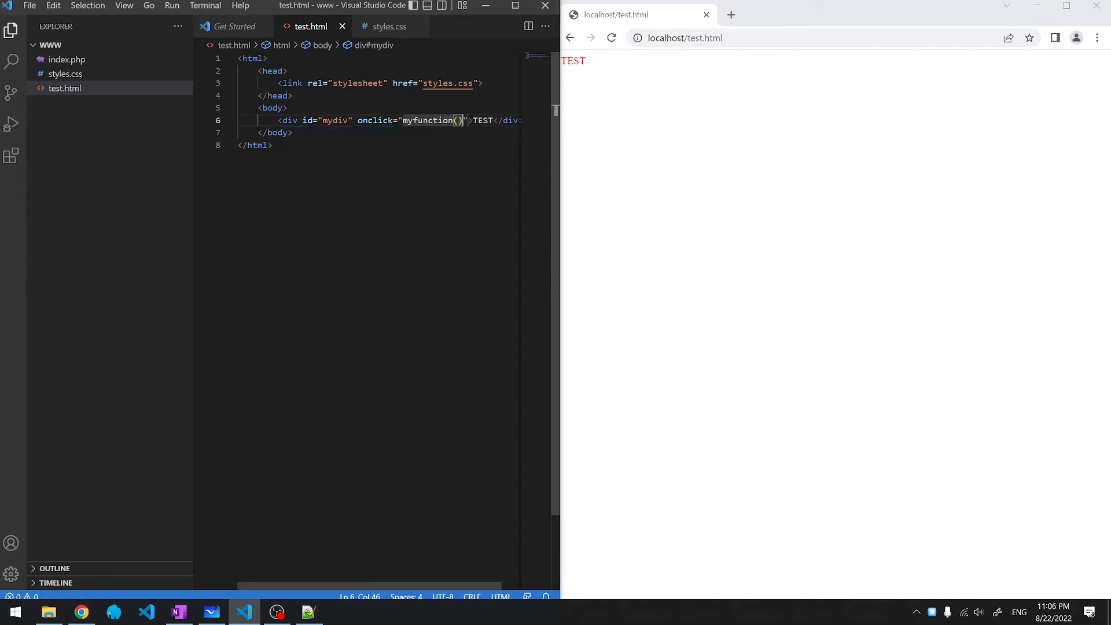
- Create script.js with a myfunction that sets mydiv's innerHTML to "CLICKED"
left_click(137, 44)
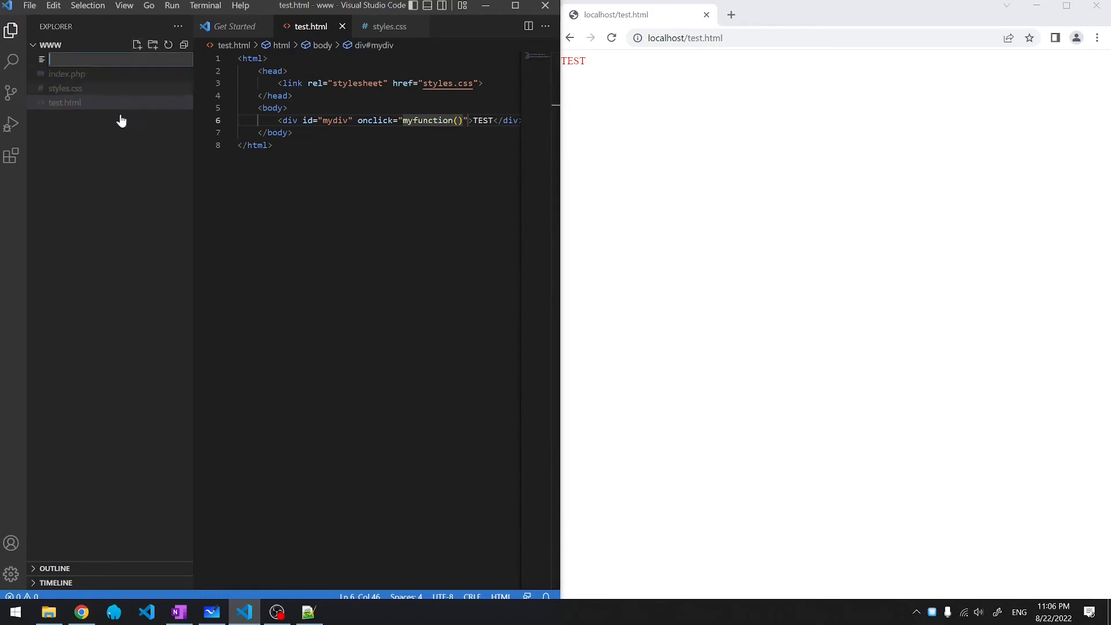
type("script.js")
key("Return")
type("function myfunction() {")
key("Return")
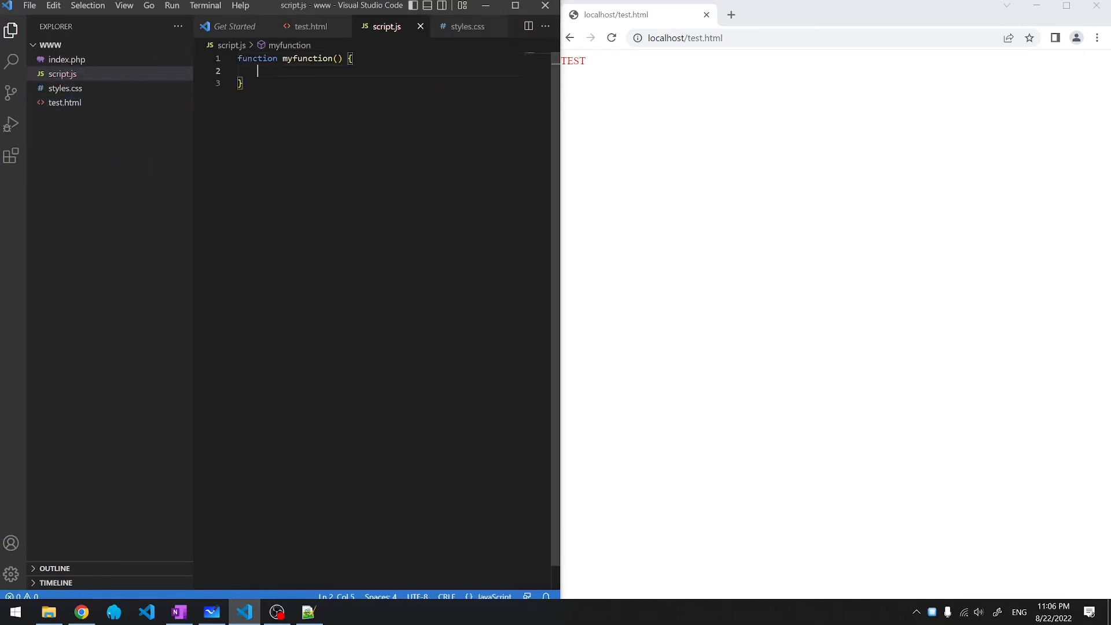
type("document.getElementById")
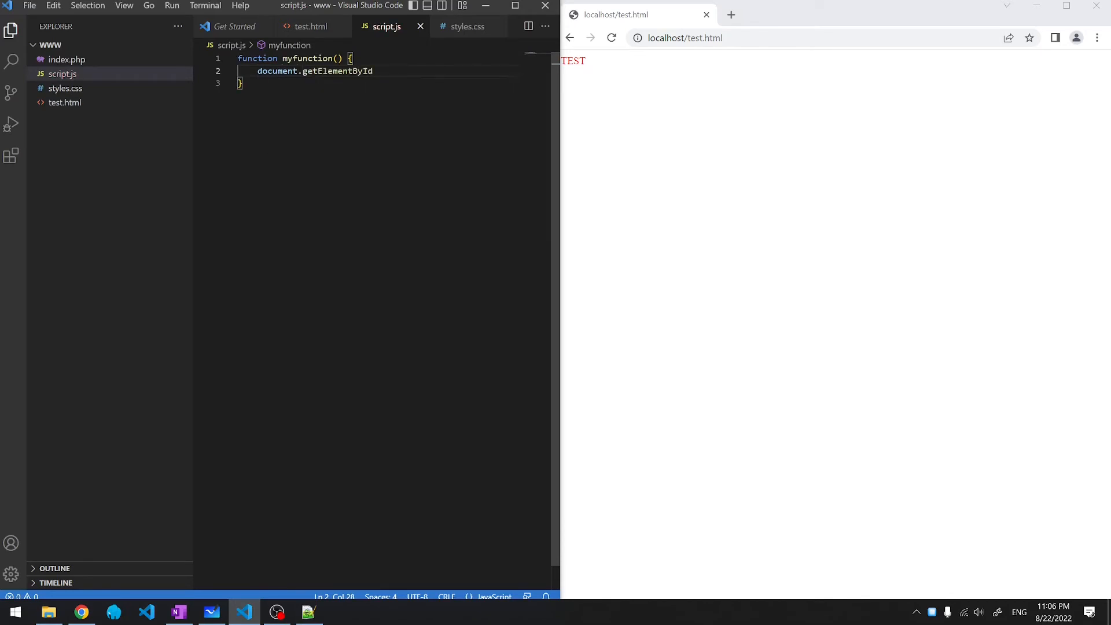
type("(\"mydiv\").inn")
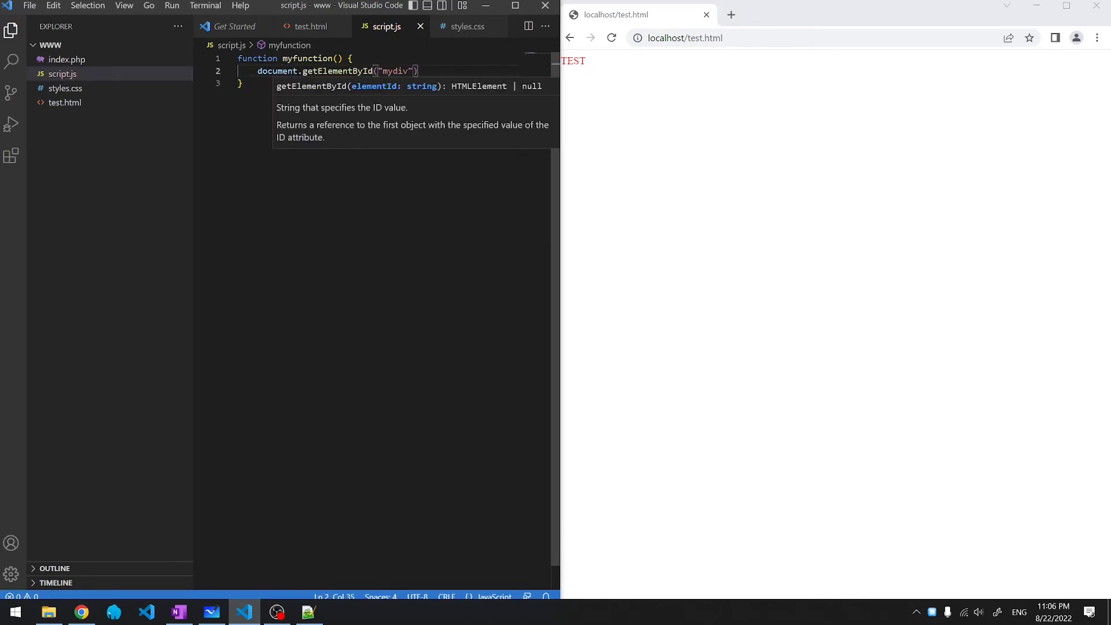
key("Tab")
type("=\"CLICKED\";")
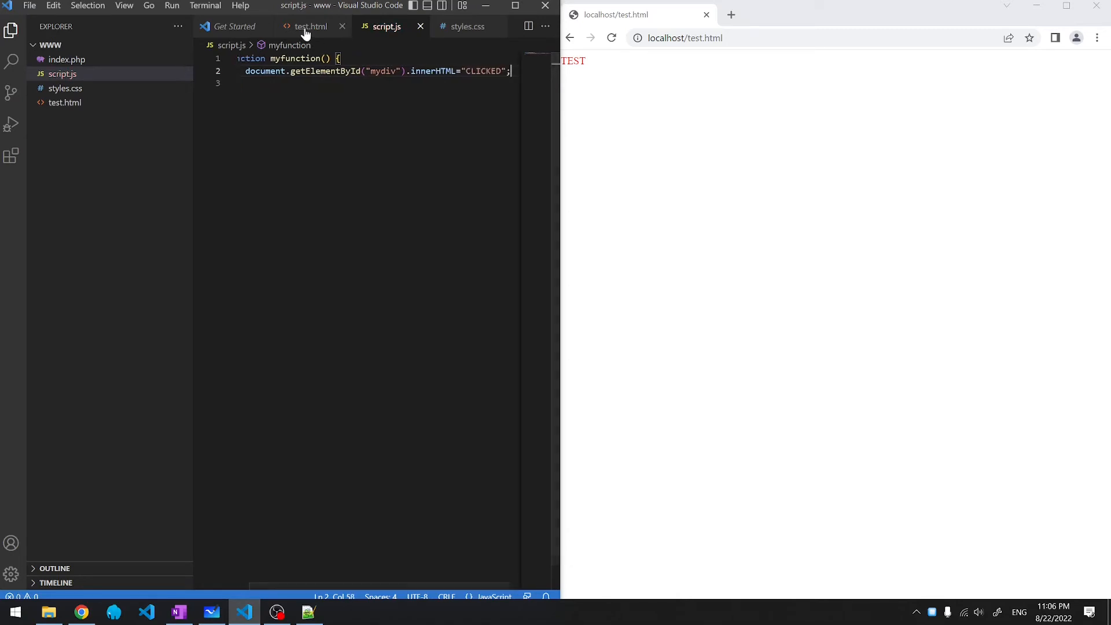
- Add a script tag for script.js in test.html's head, then click TEST to confirm it shows CLICKED
left_click(311, 26)
key("Return")
type("<script src=\"script.js\"></script>")
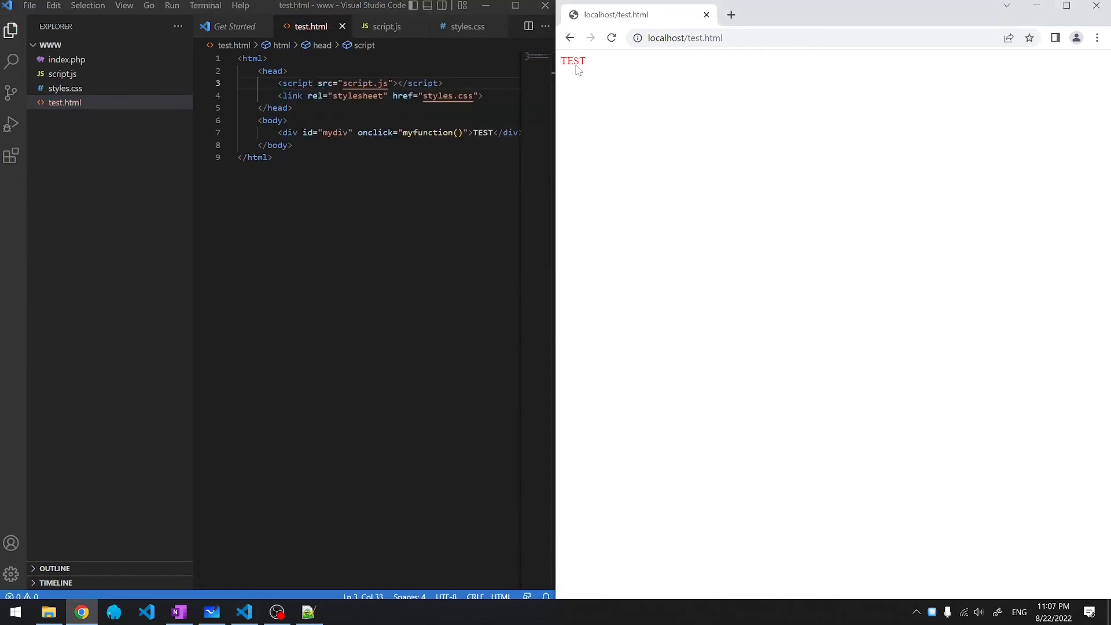
left_click(576, 64)
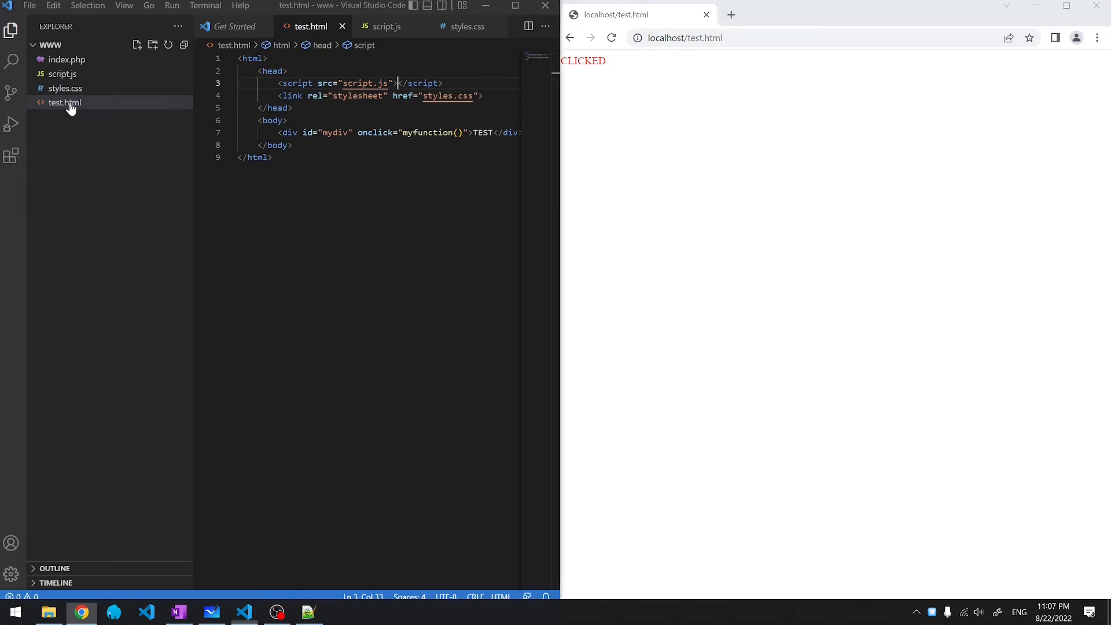
- Rename test.html to test.php by changing its extension, then open the PHP path setting from the warning
right_click(70, 106)
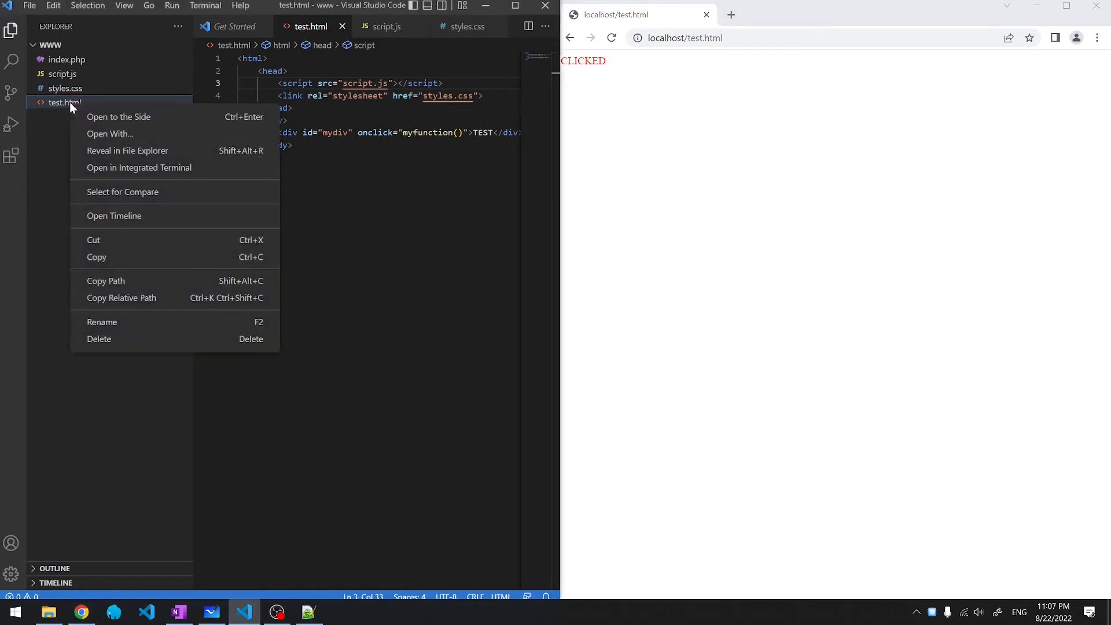
left_click(105, 323)
key("Right")
key("shift+End")
type(".php")
key("Return")
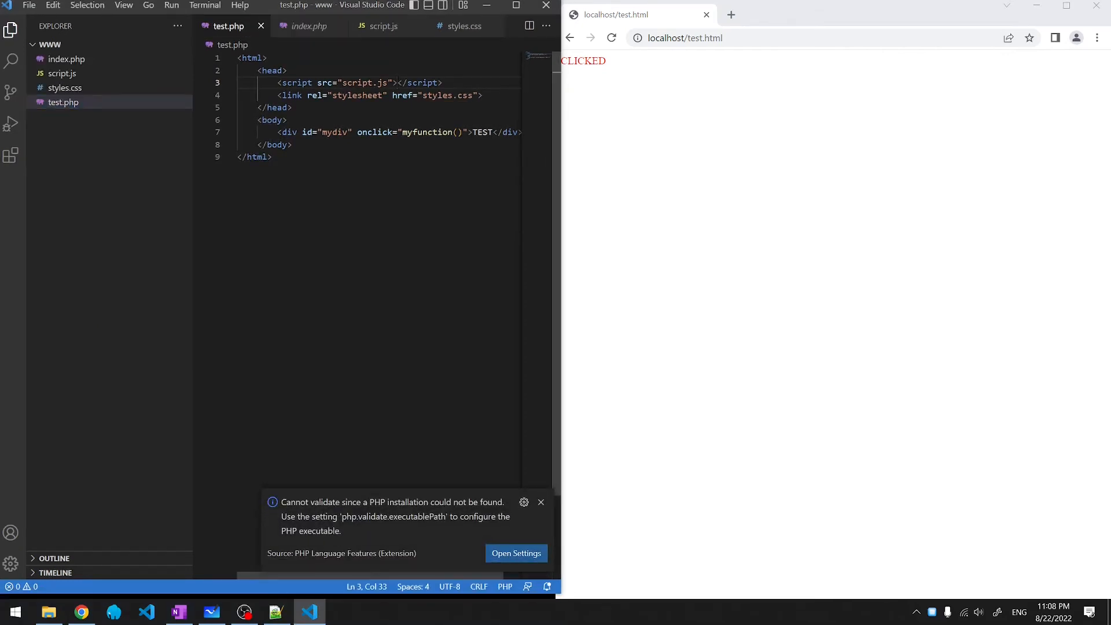
left_click(515, 552)
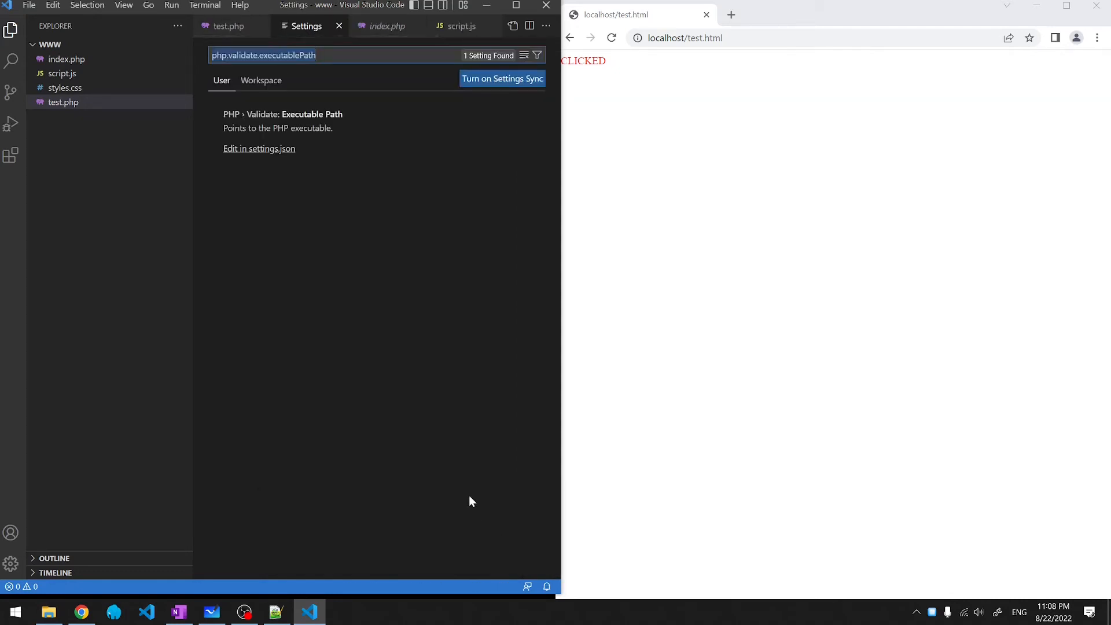
- In settings.json, paste the Laragon bin\php\php-8.1.9-nts-Win32-vs16-x64 folder path into php.validate.executablePath
left_click(257, 148)
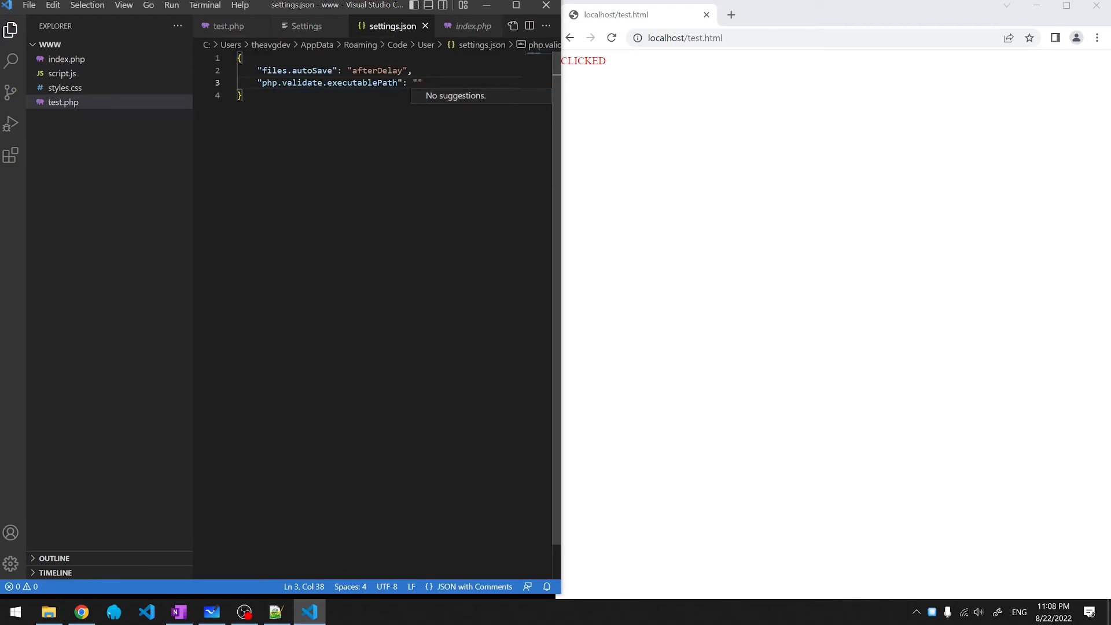
key("alt+Tab")
double_click(433, 301)
double_click(431, 414)
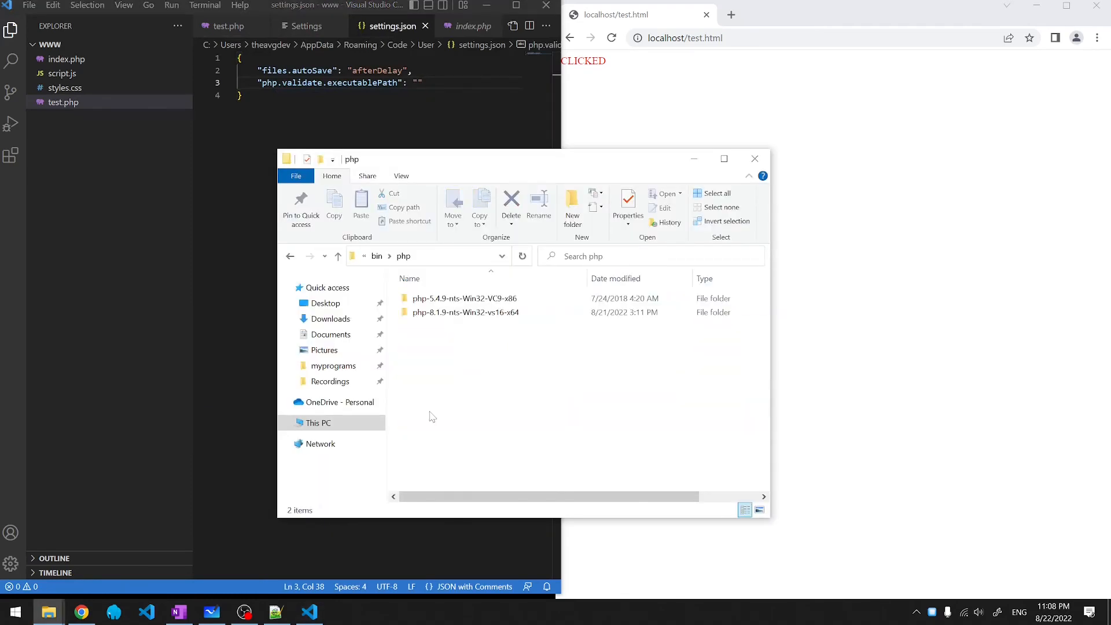
double_click(452, 314)
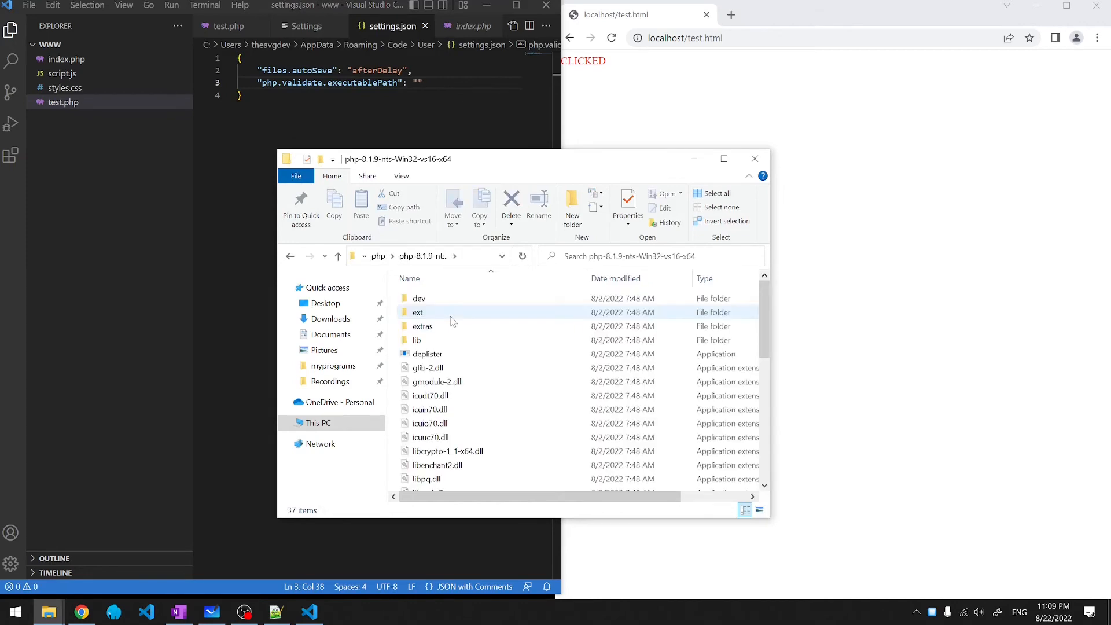
scroll(454, 322, "down", 6)
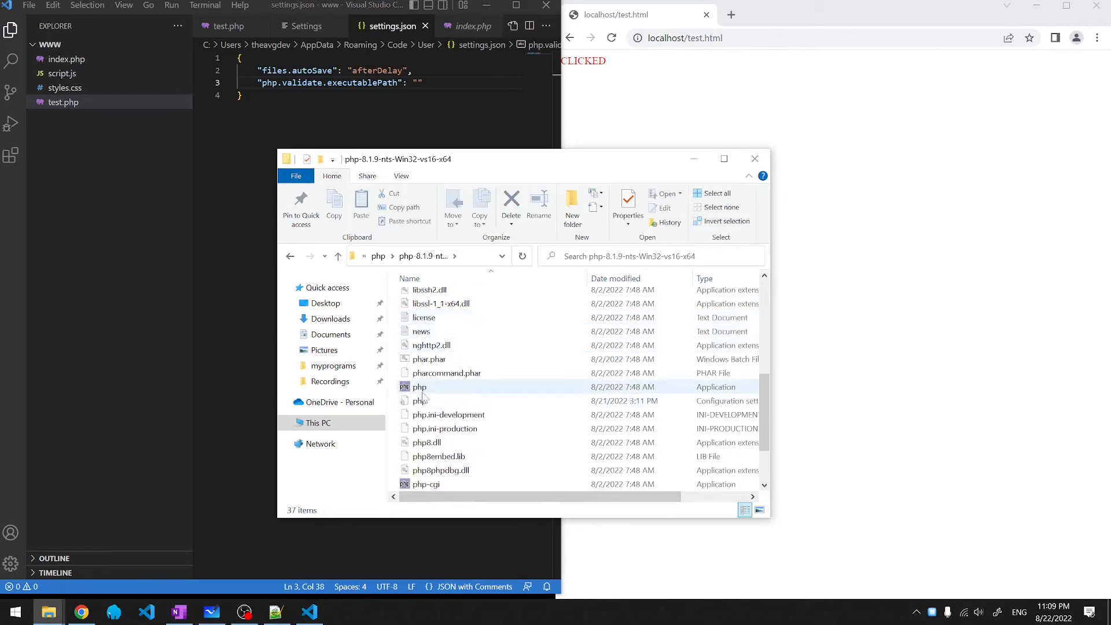
left_click(467, 262)
key("BackSpace")
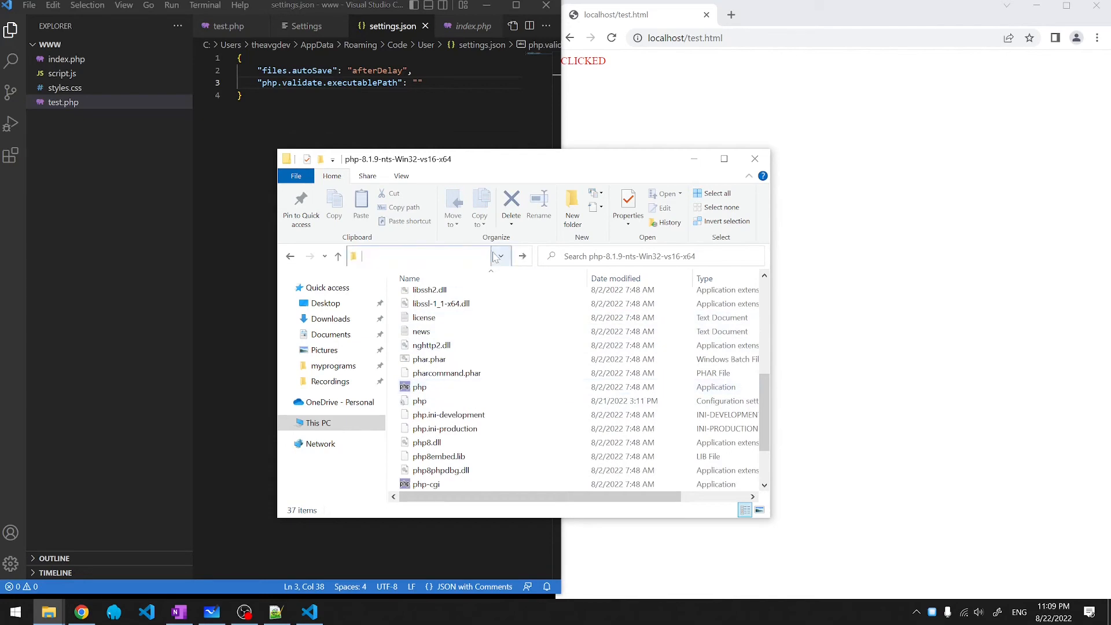
left_click(560, 109)
type("C:\\Users\\theavgdev\\Documents\\laragon-portable\\bin\\php\\php-8.1.9-nts-Win32-vs16-x64")
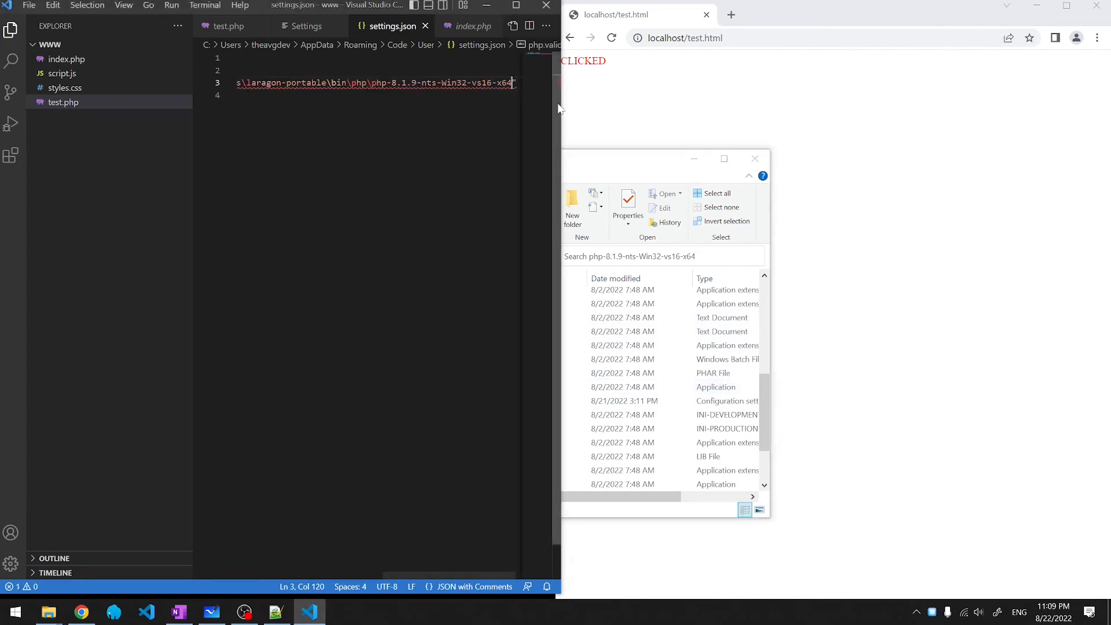
- Double every backslash in the PHP path by replacing \ with \\
key("super+Up")
key("ctrl+h")
type("\\")
key("Tab")
type("\\\\")
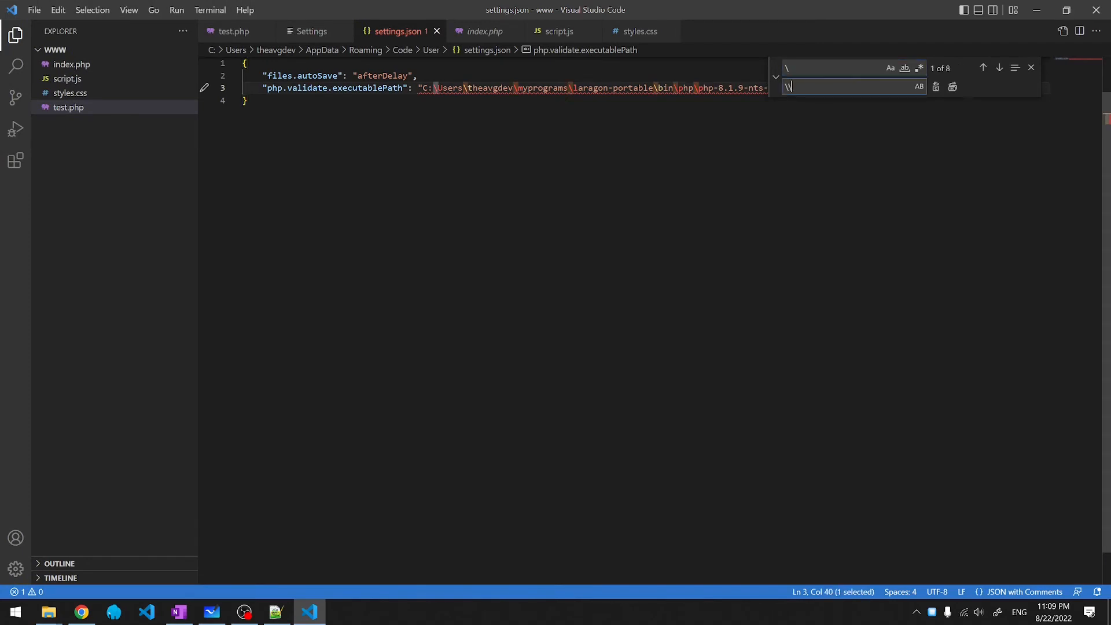
left_click(953, 87)
key("Escape")
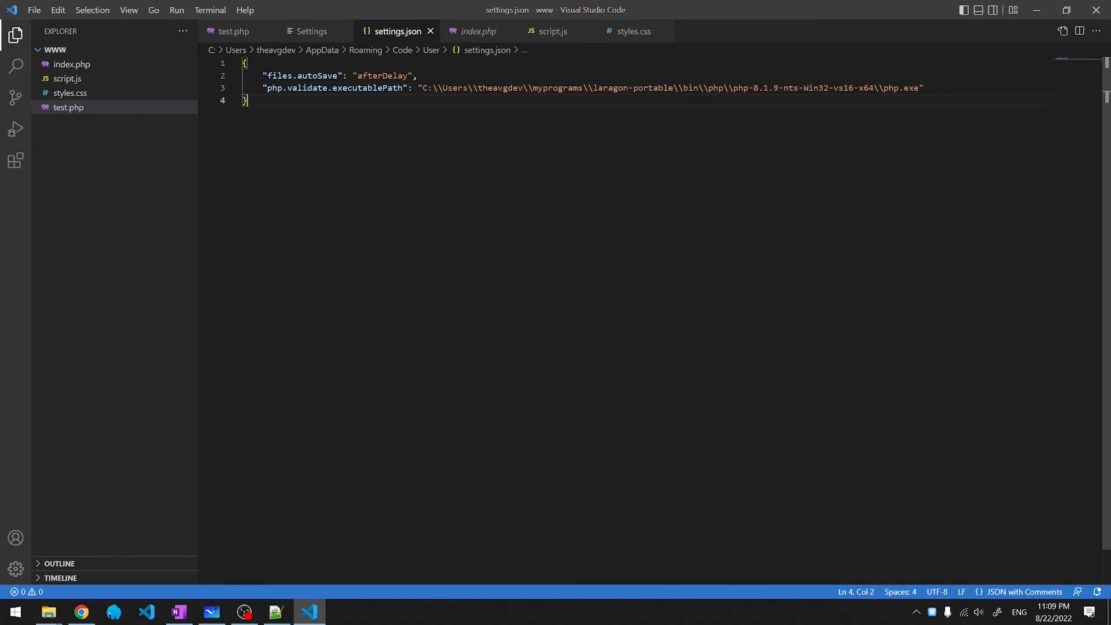
left_click_drag(443, 88, 433, 87)
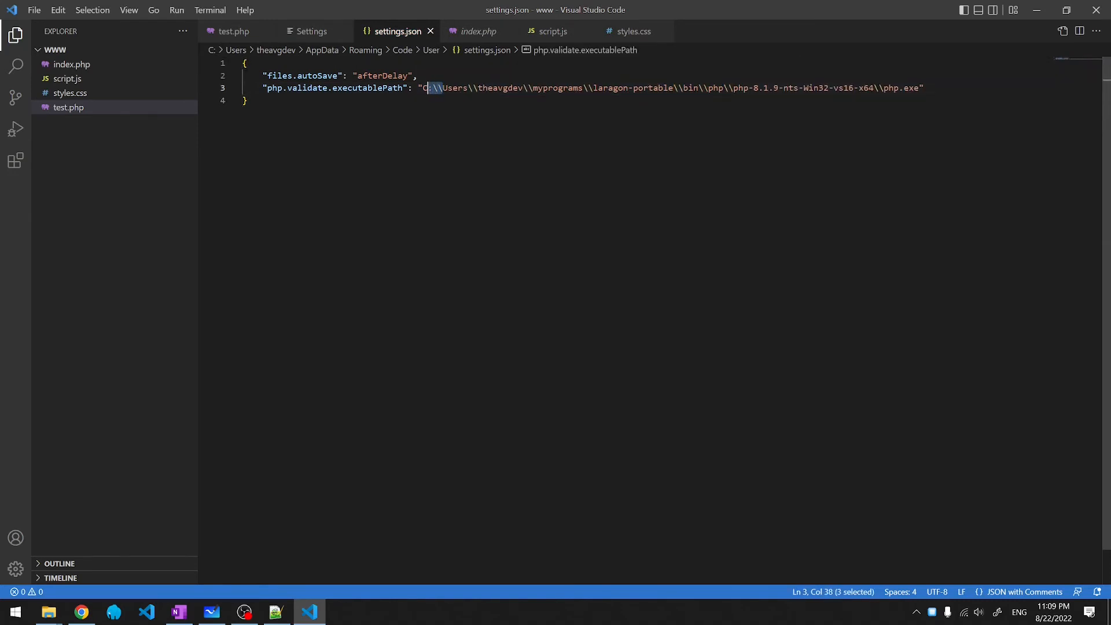
- In test.php, add a PHP block looping over $arr=[1,2,3,4,5] and echoing each $i
key("ctrl+w")
key("ctrl+w")
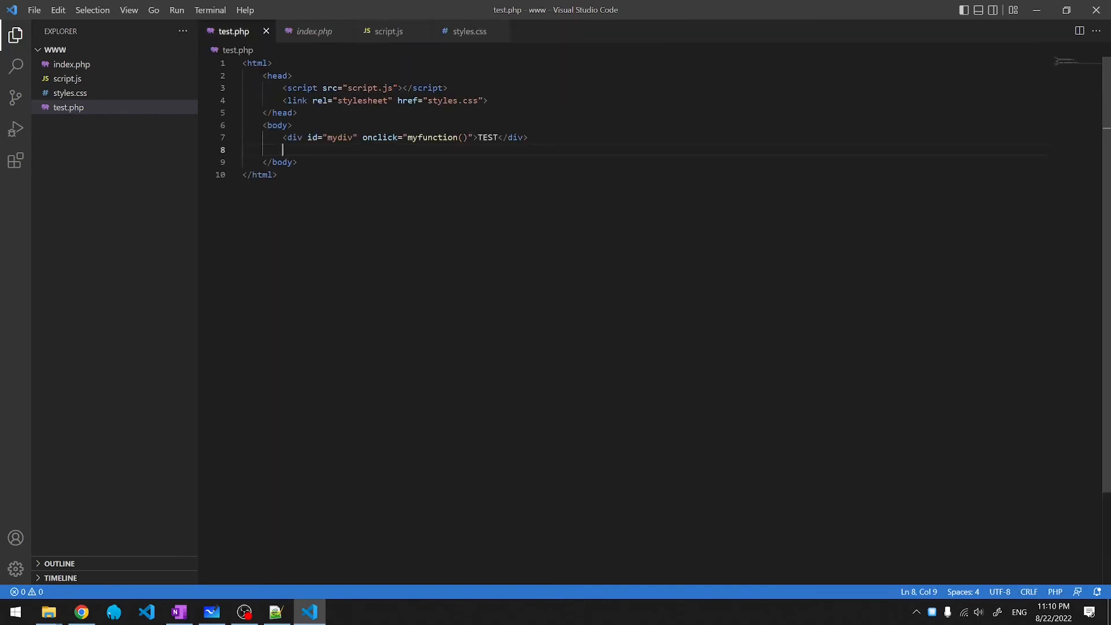
type("<?")
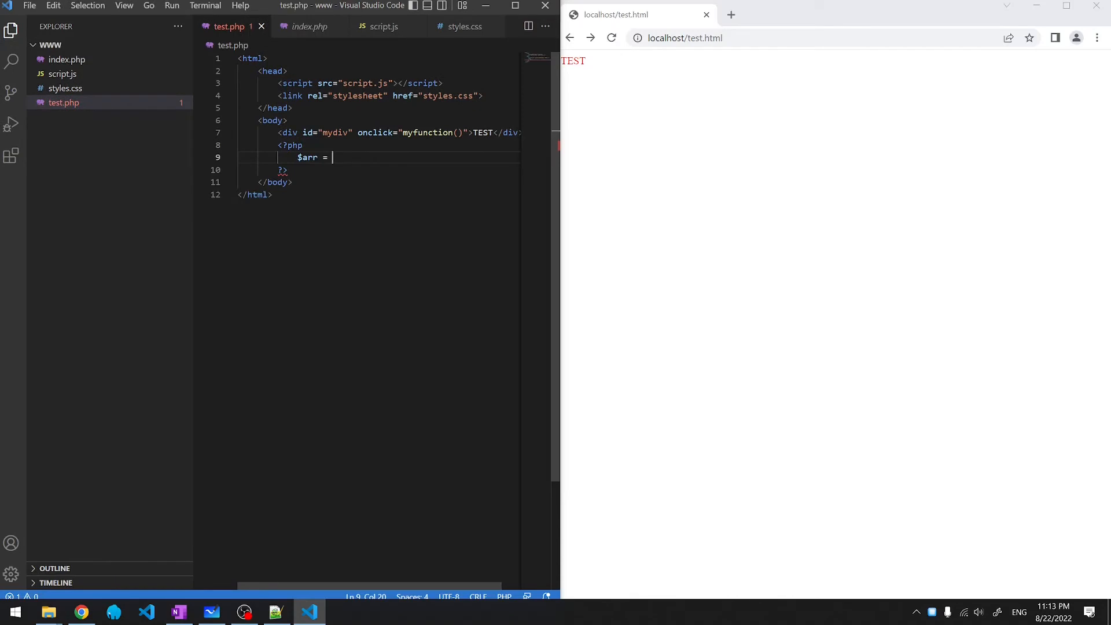
type("[")
type("1,2,3,4,")
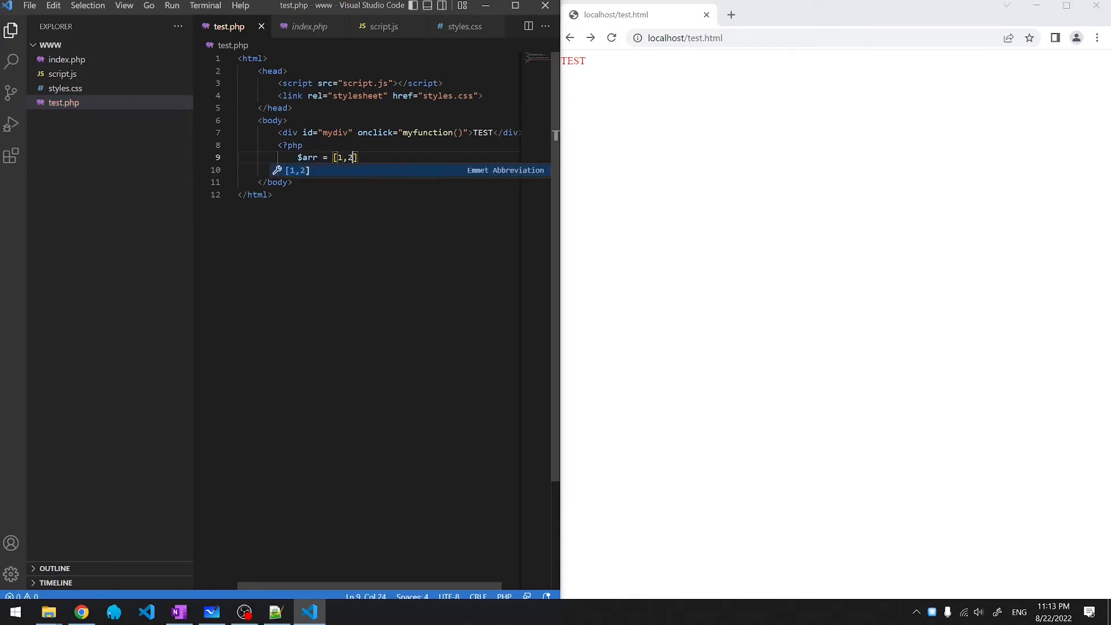
type("5];")
key("Return")
type("foreach($arr as $i) {")
key("Return")
type("echo $i;")
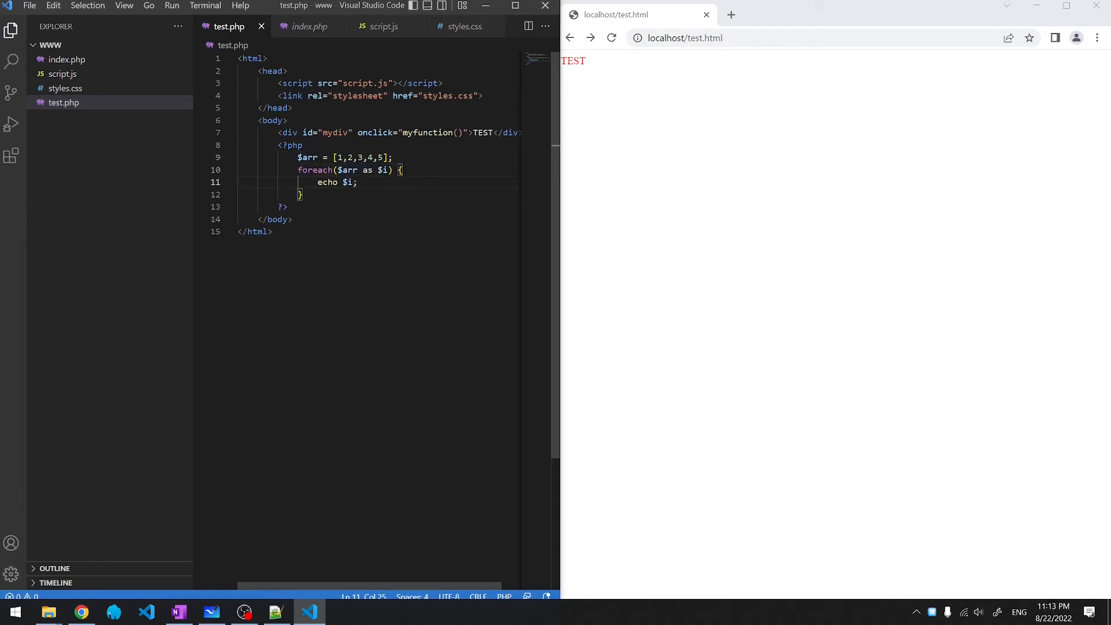
- Load localhost/test.php in Chrome to see the output 12345
left_click(723, 99)
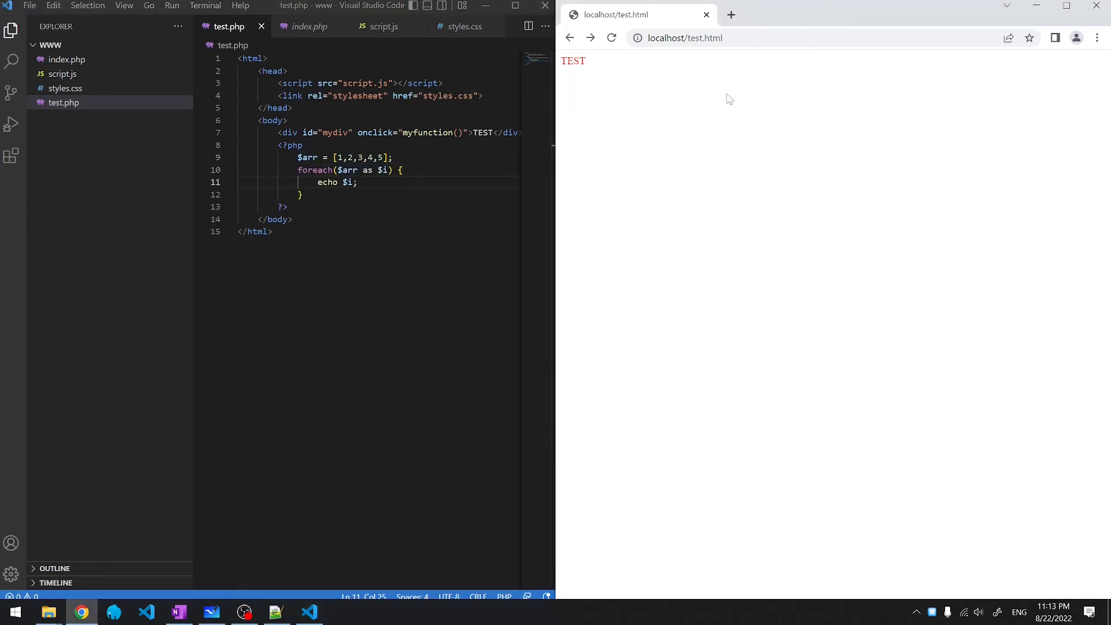
key("F5")
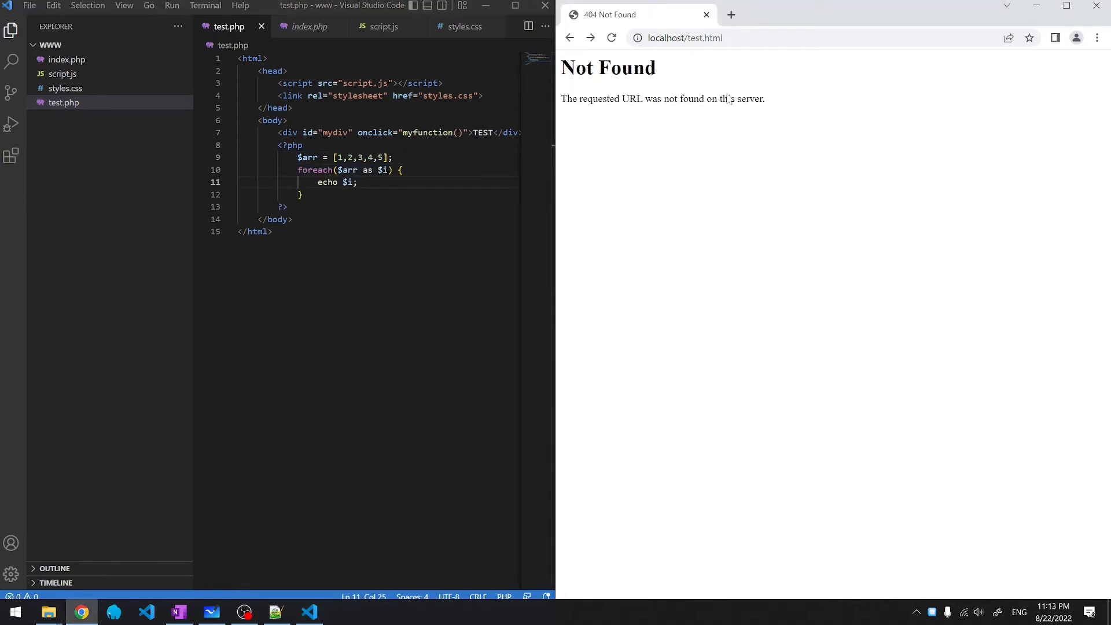
double_click(713, 38)
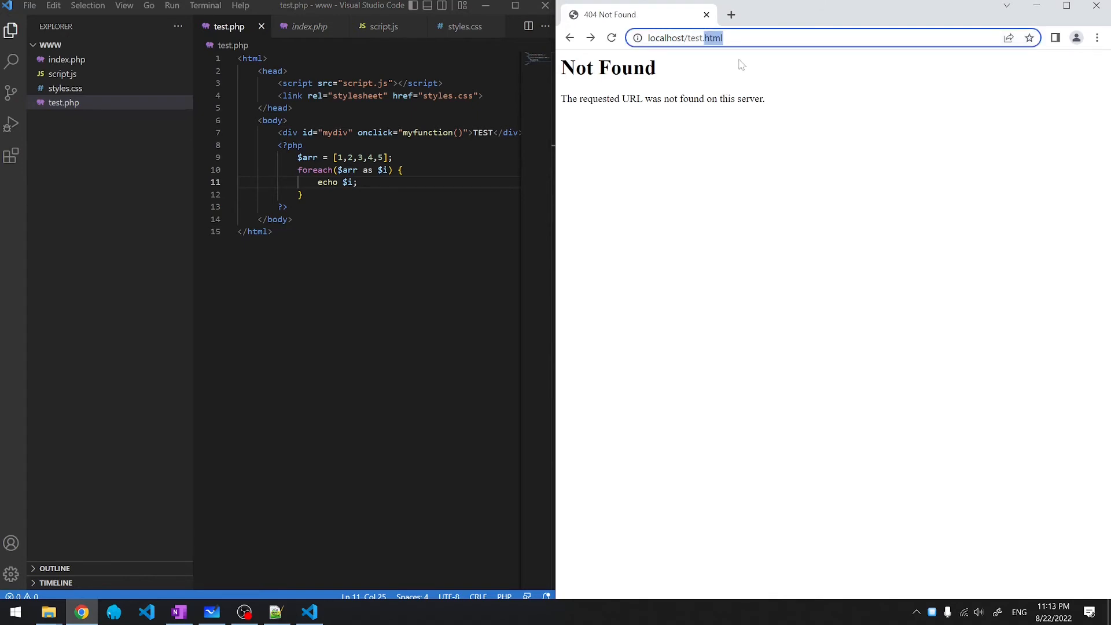
type("php")
key("Return")
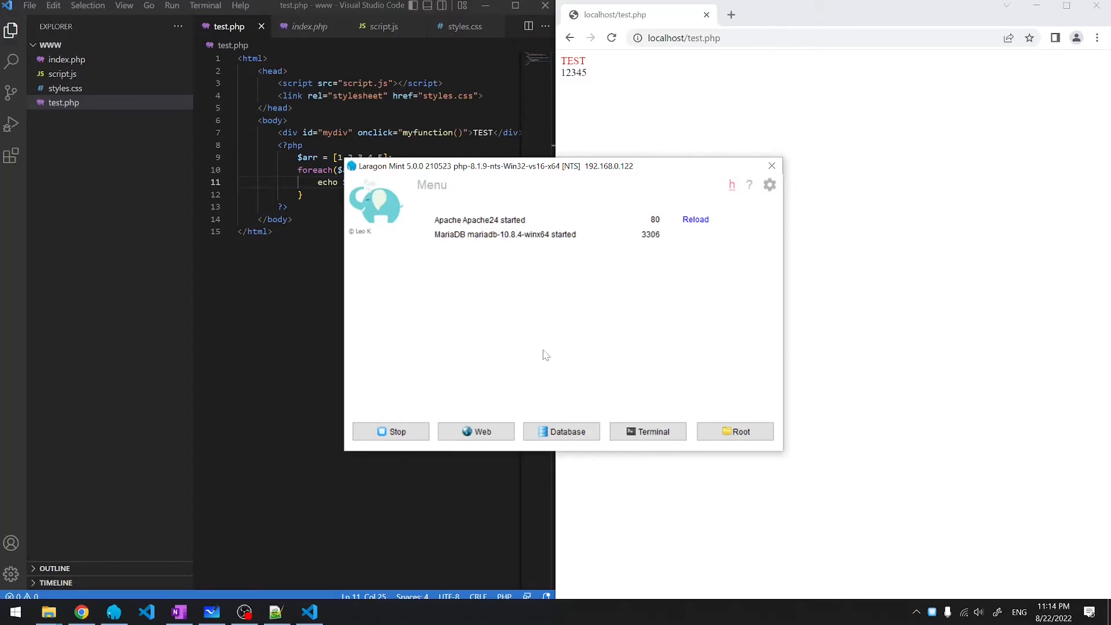
- Open Laragon's HeidiSQL session for localhost as root with empty password on port 3306 and connect
left_click(556, 428)
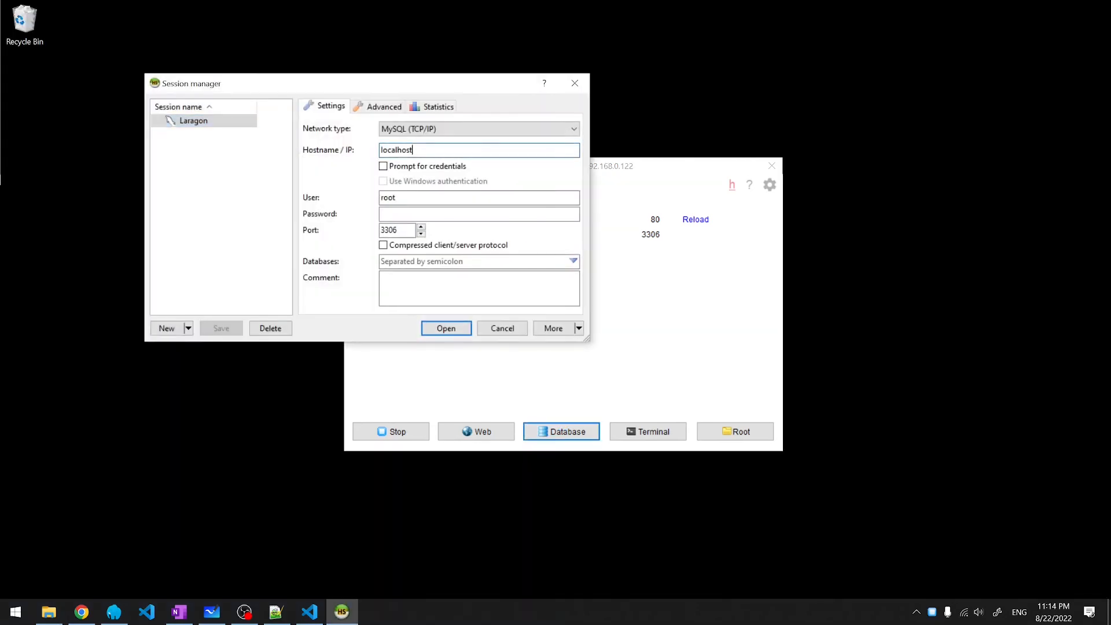
left_click_drag(413, 150, 379, 150)
left_click_drag(396, 197, 357, 207)
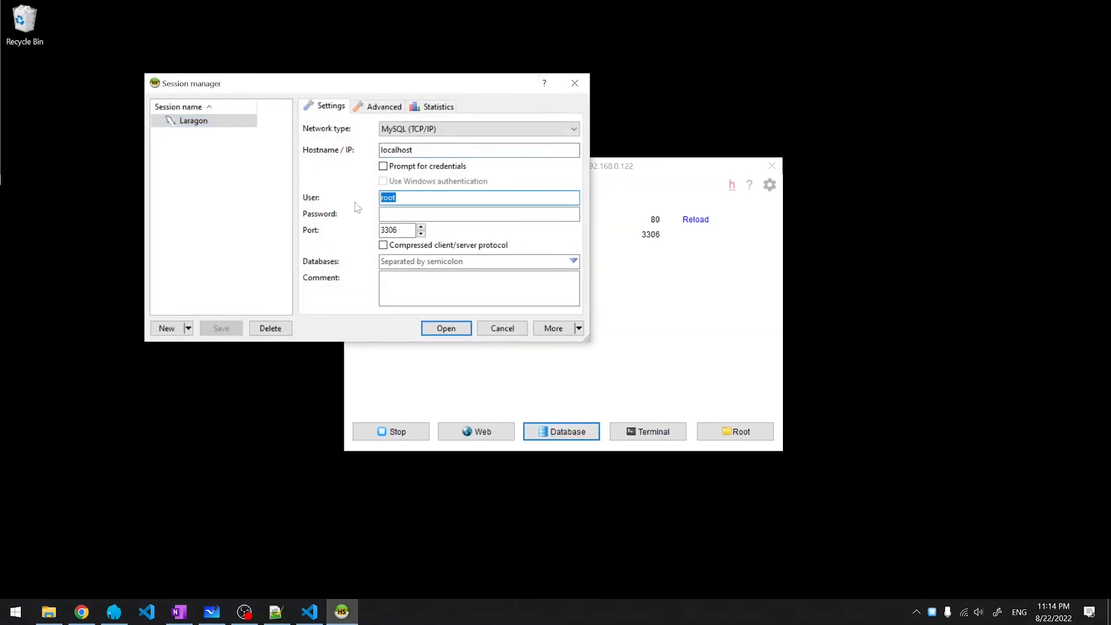
key("Tab")
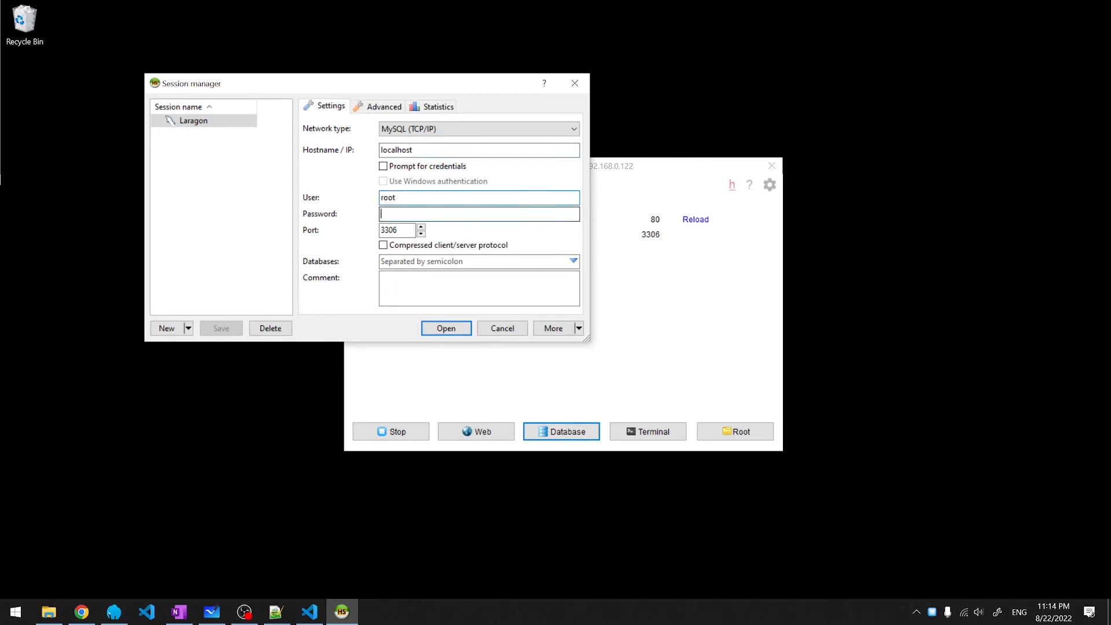
key("Tab")
key("End")
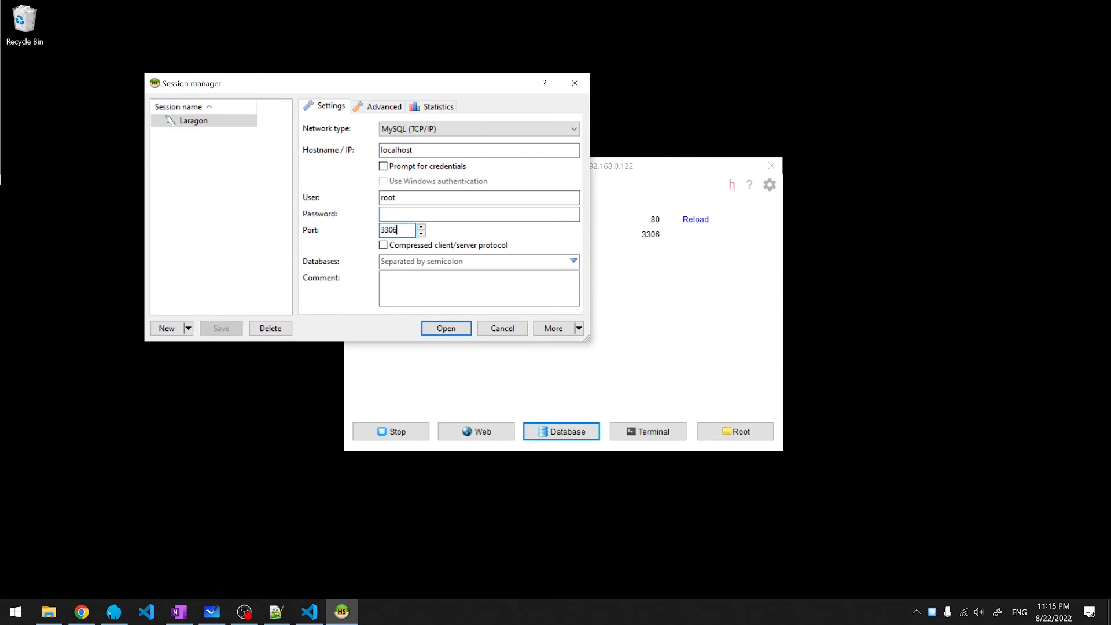
left_click(462, 330)
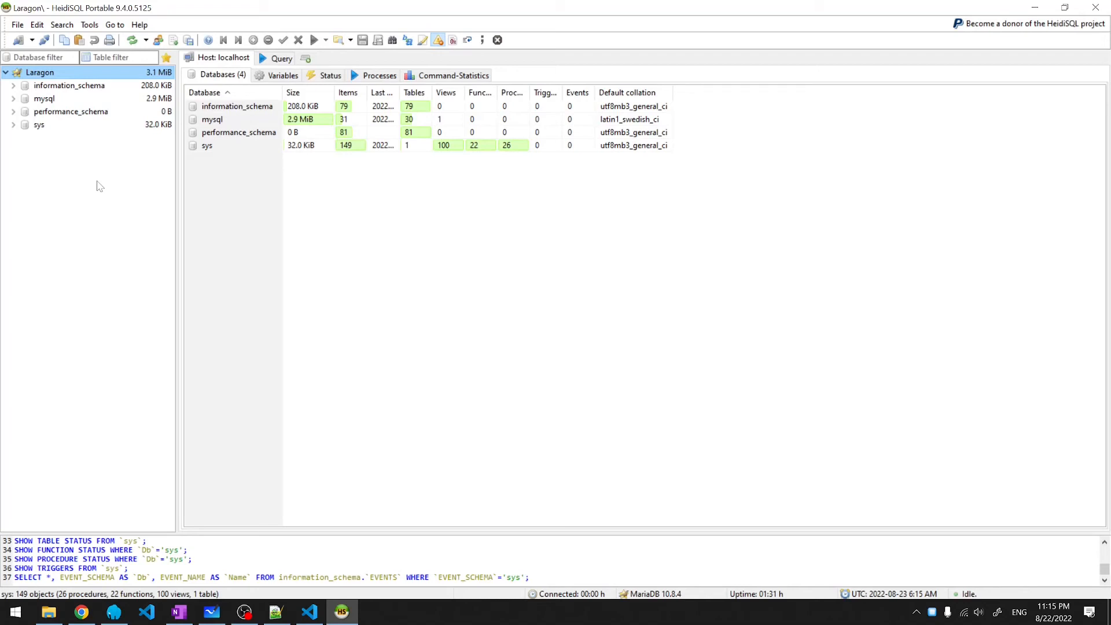
- Create a new database named testdb on the Laragon server
right_click(59, 76)
mouse_move(134, 135)
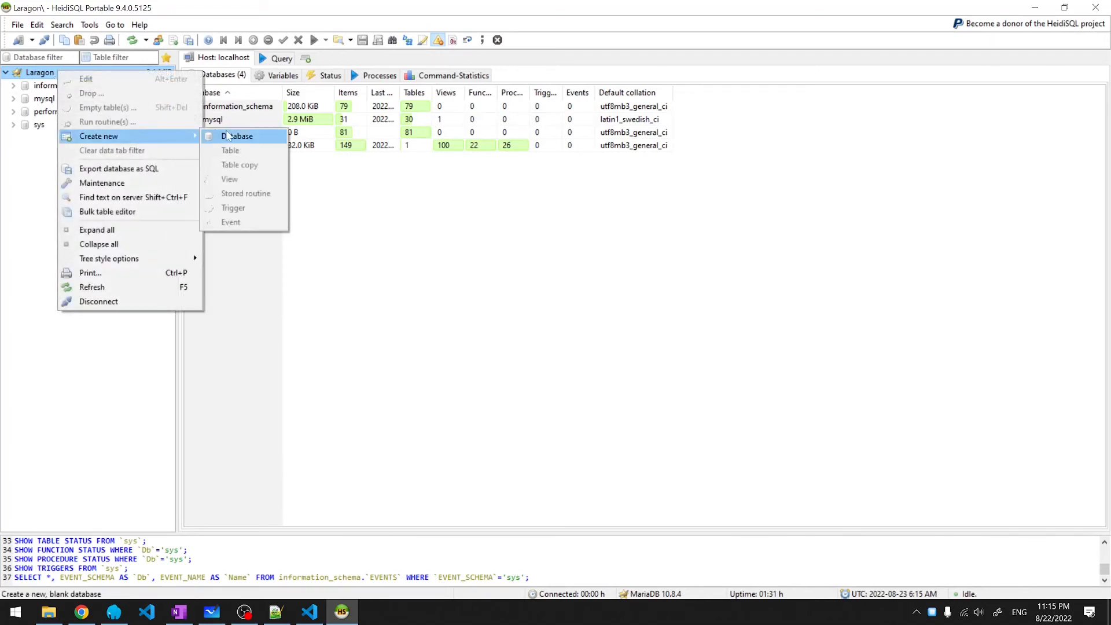
left_click(226, 135)
type("testdb")
left_click(594, 304)
left_click(44, 138)
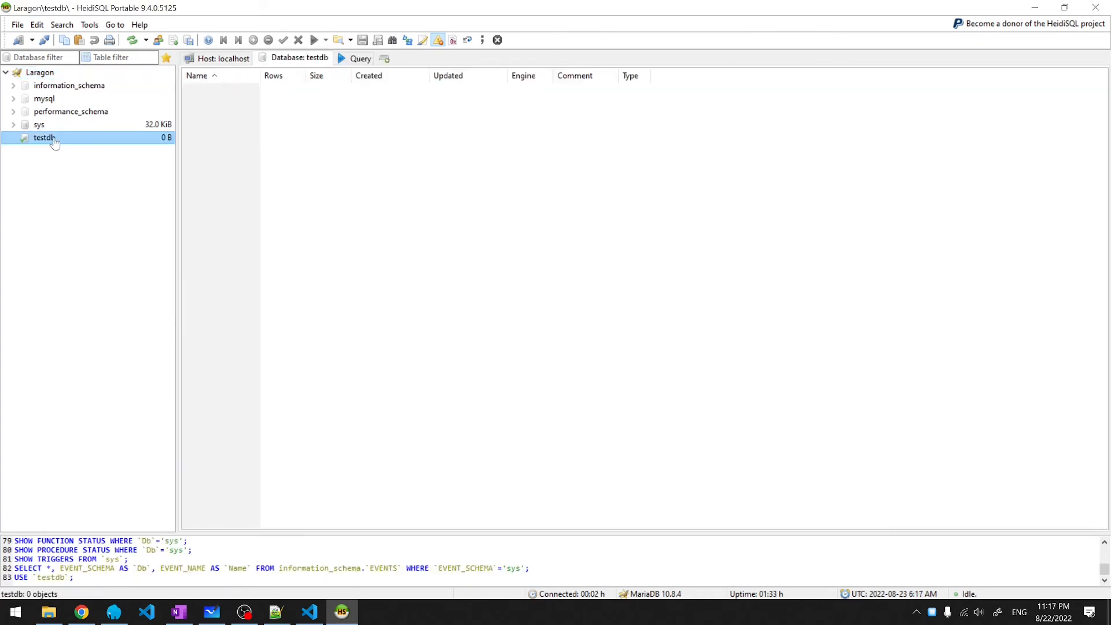
- Start table1 in testdb with an id column set to AUTO_INCREMENT and primary key
right_click(53, 140)
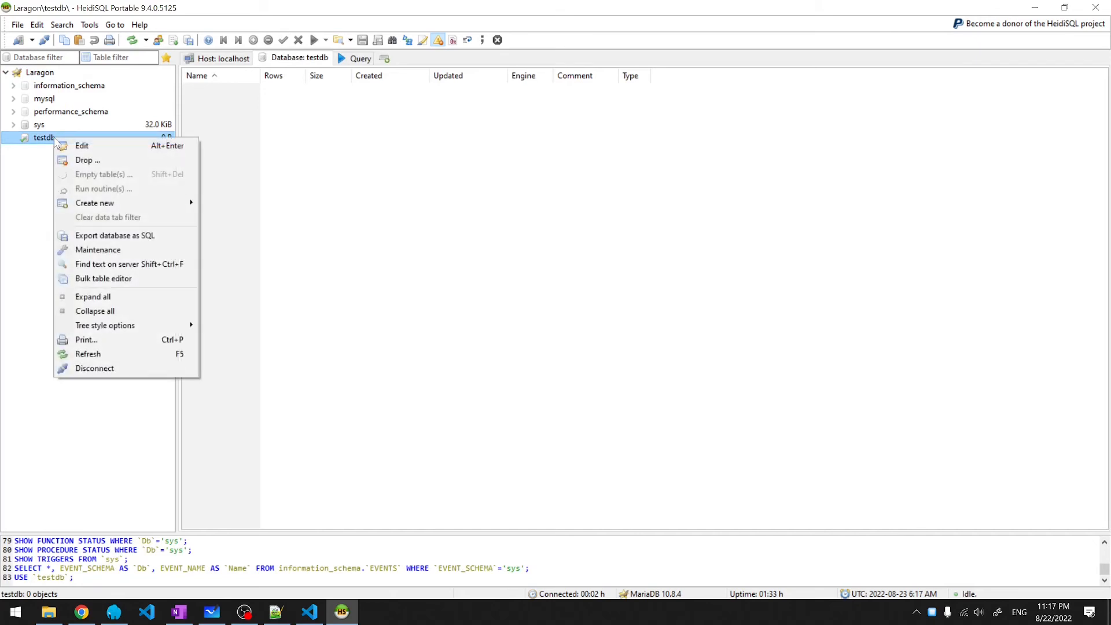
mouse_move(128, 202)
left_click(242, 220)
type("table1")
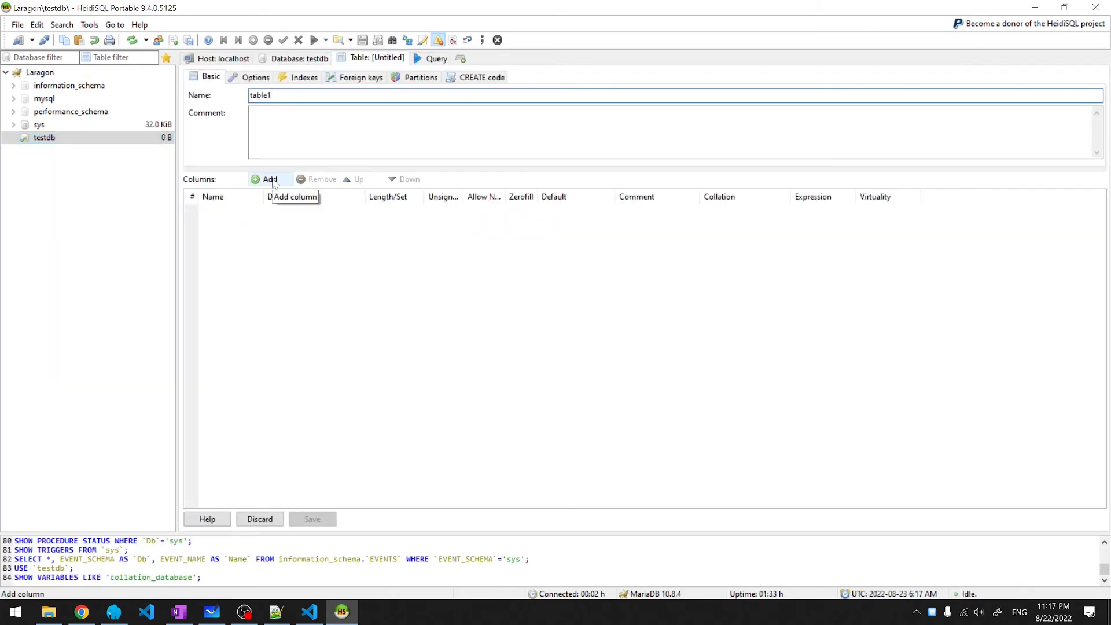
left_click(272, 181)
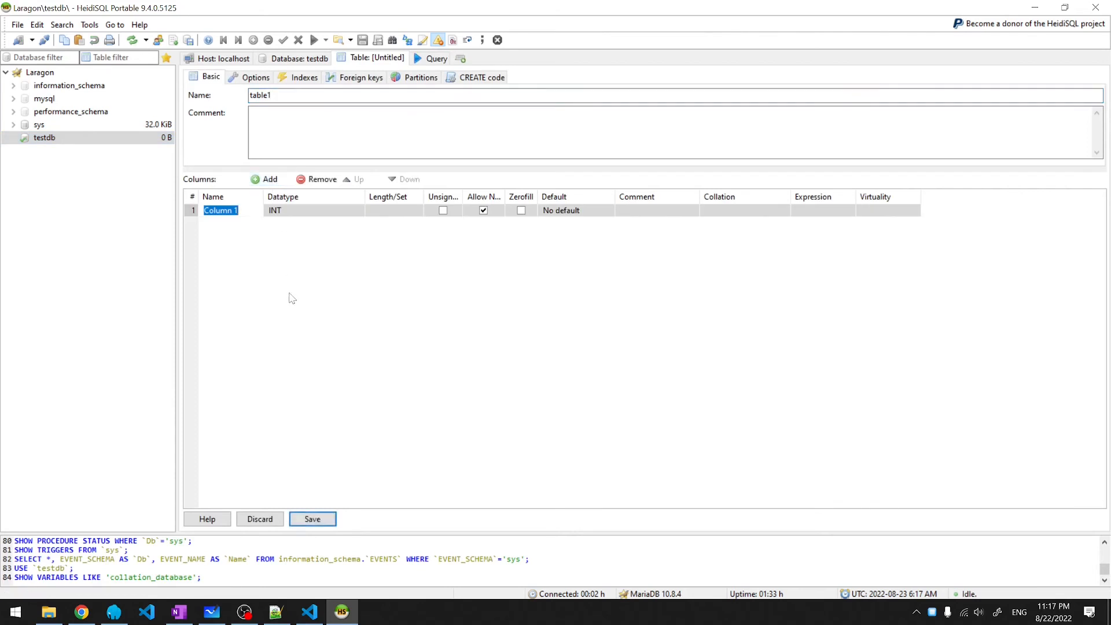
type("id")
left_click(559, 210)
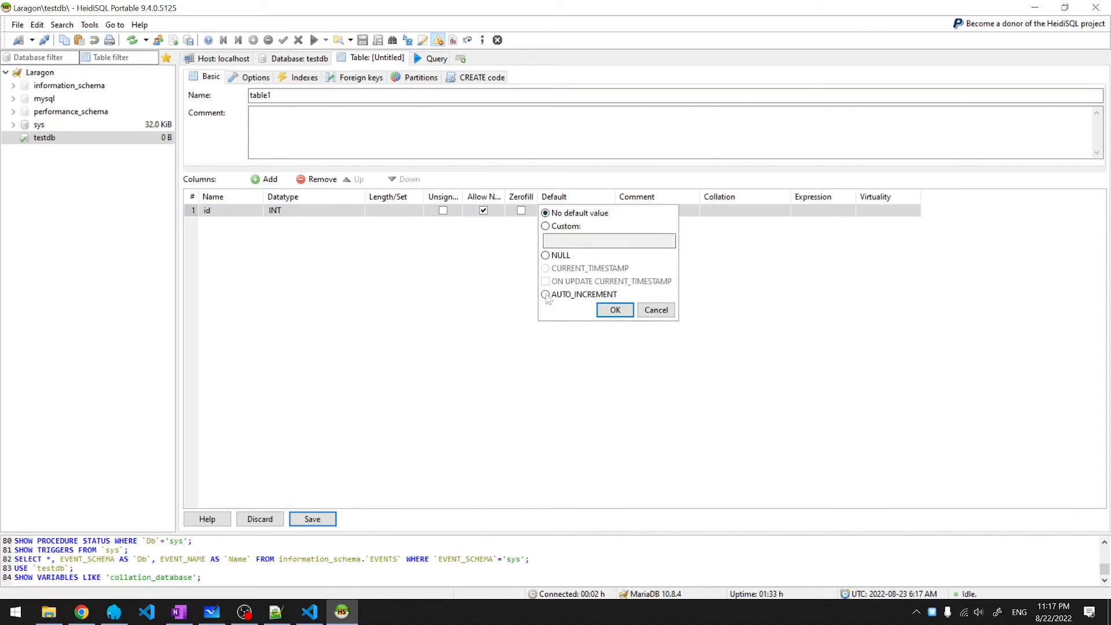
left_click(545, 294)
right_click(322, 211)
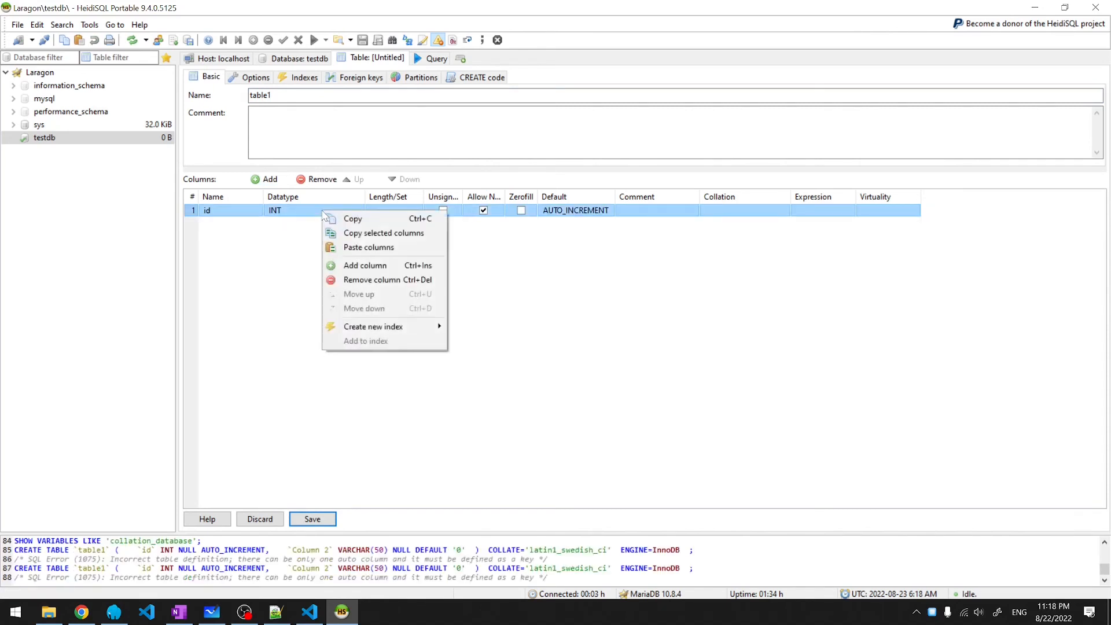
mouse_move(419, 326)
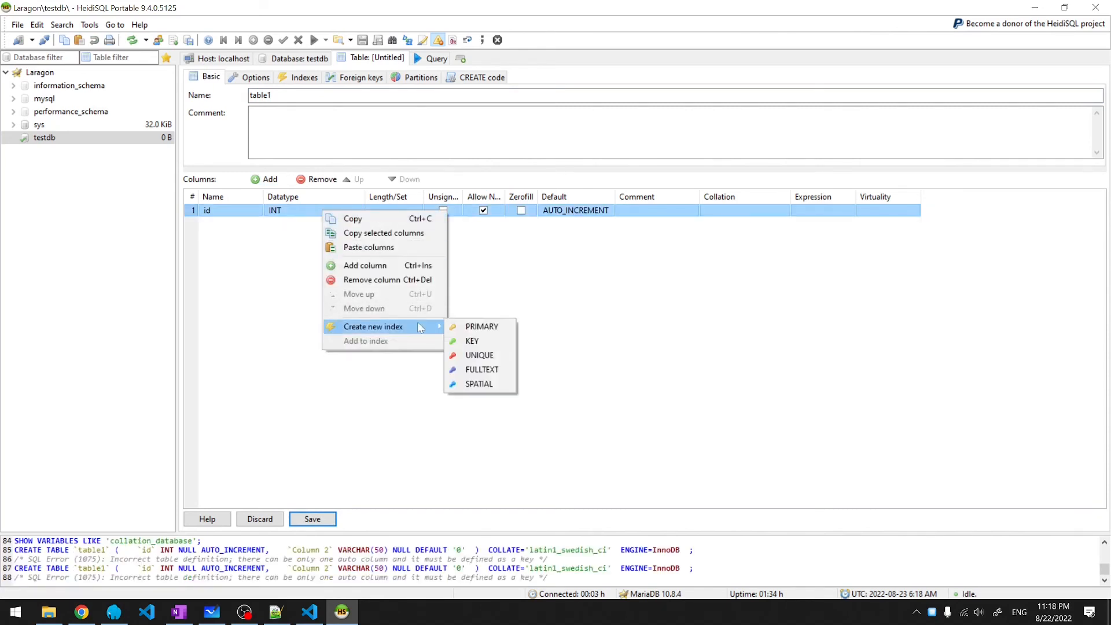
left_click(463, 327)
- Add a col2 VARCHAR(50) column and save table1
left_click(265, 179)
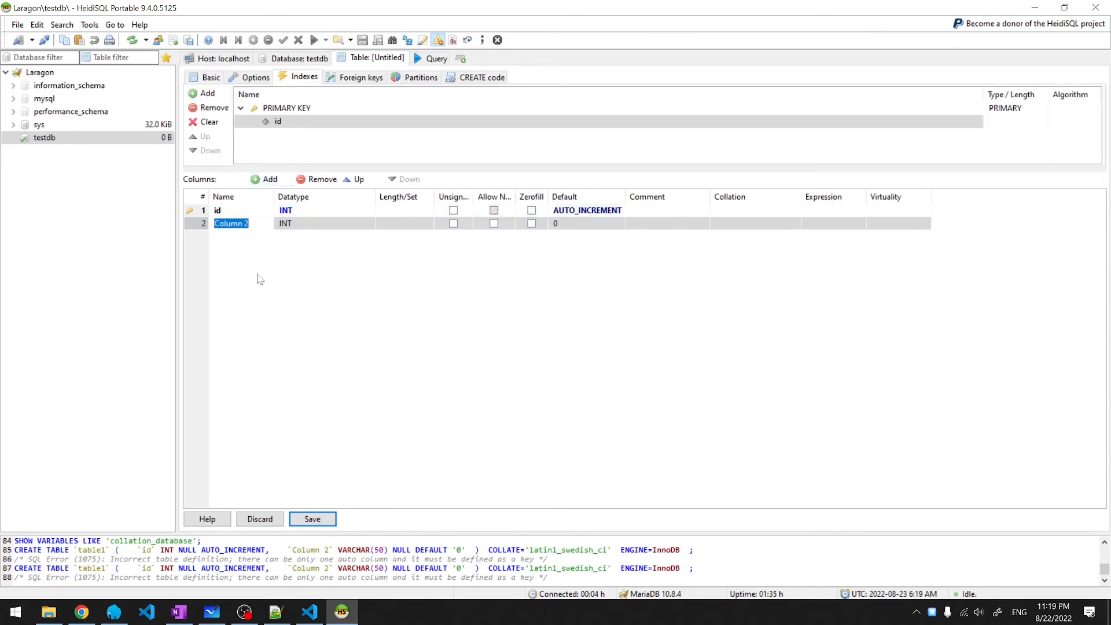
type("col2")
left_click(324, 223)
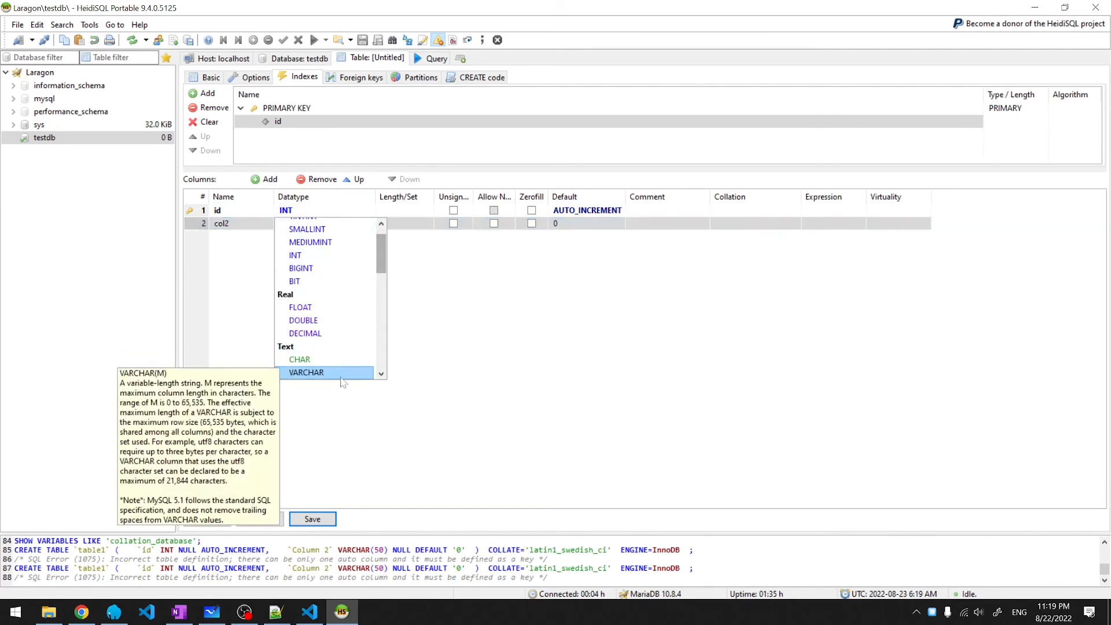
left_click(321, 375)
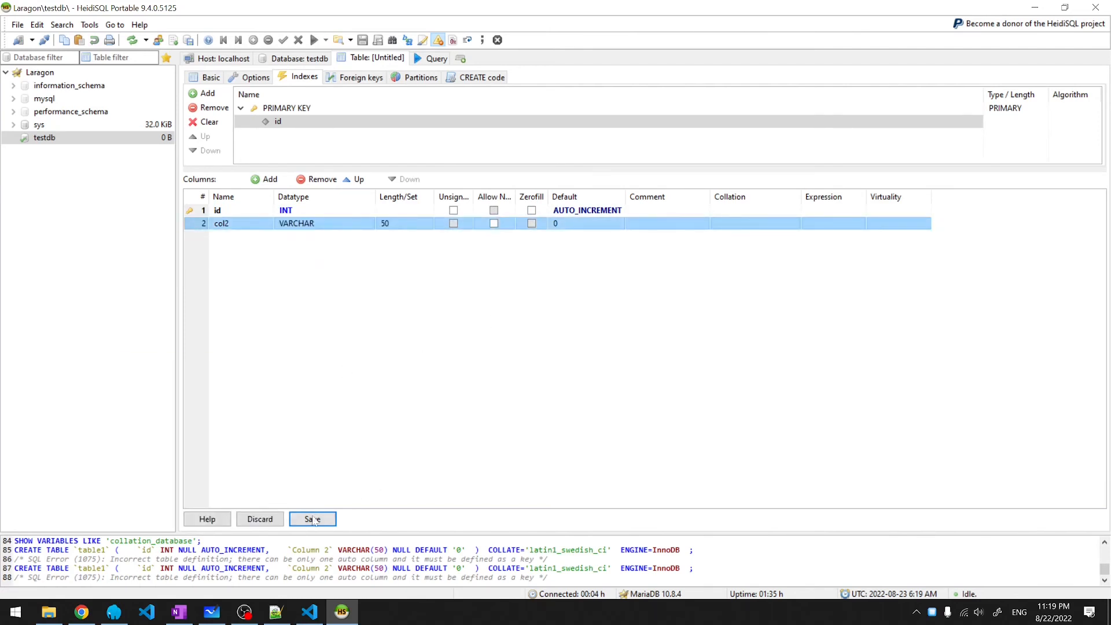
left_click(318, 525)
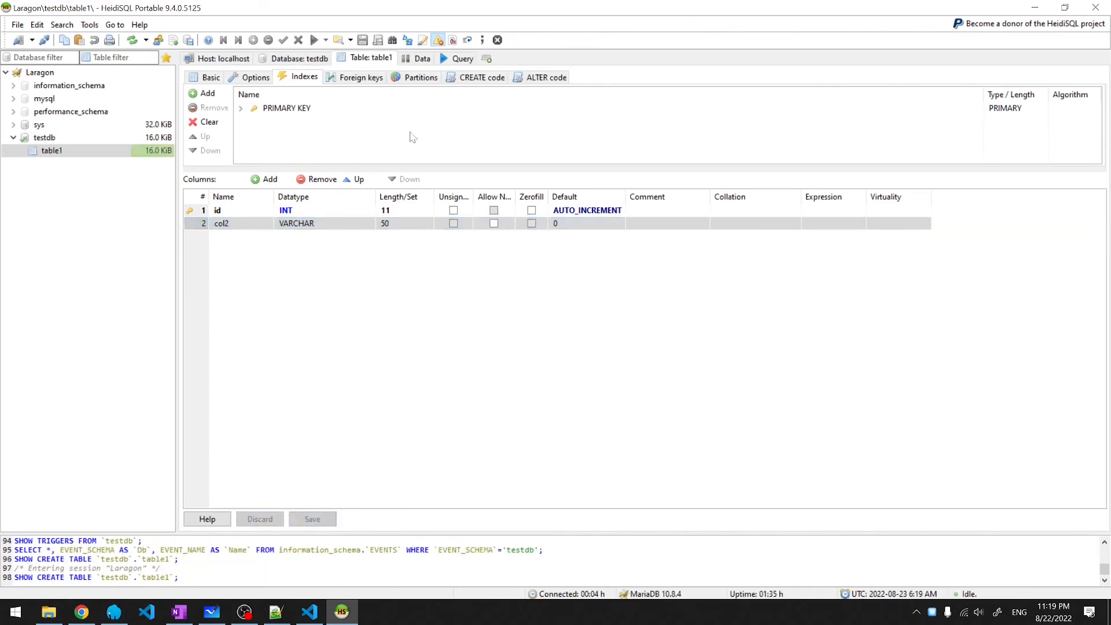
left_click(419, 60)
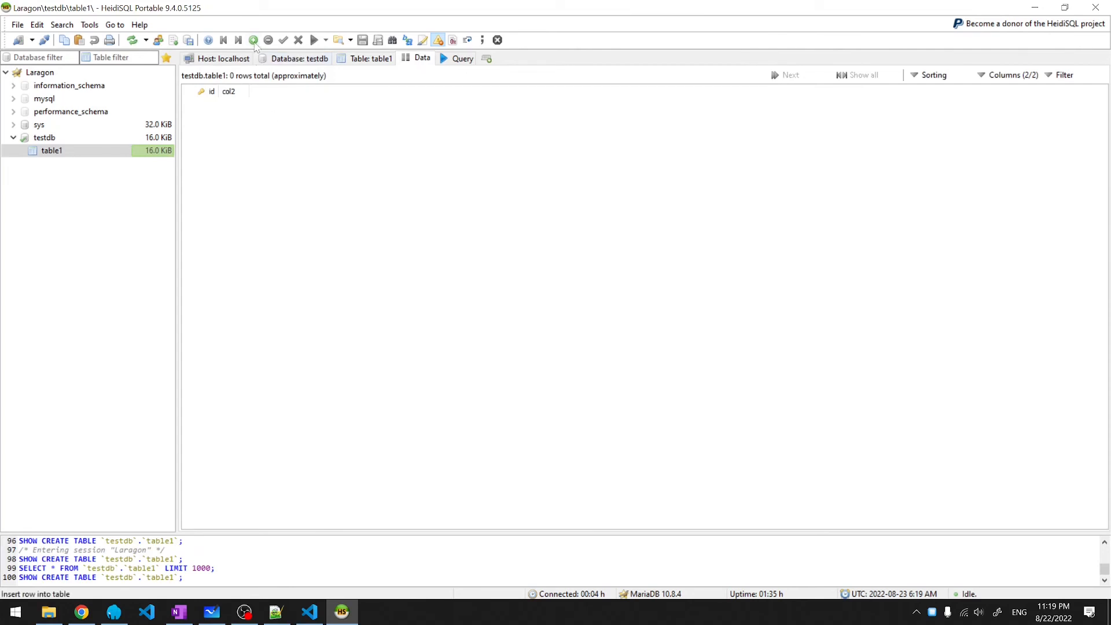
- Insert rows into table1 with col2 values FIRST VALUE and SECOND VALUE
left_click(254, 41)
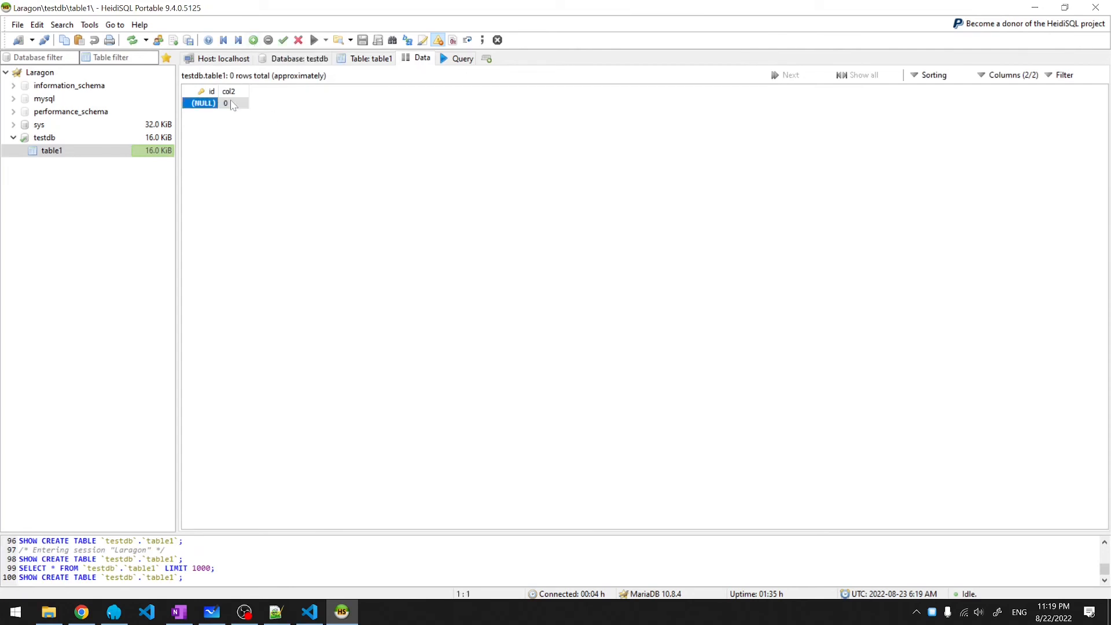
left_click(231, 103)
left_click(232, 104)
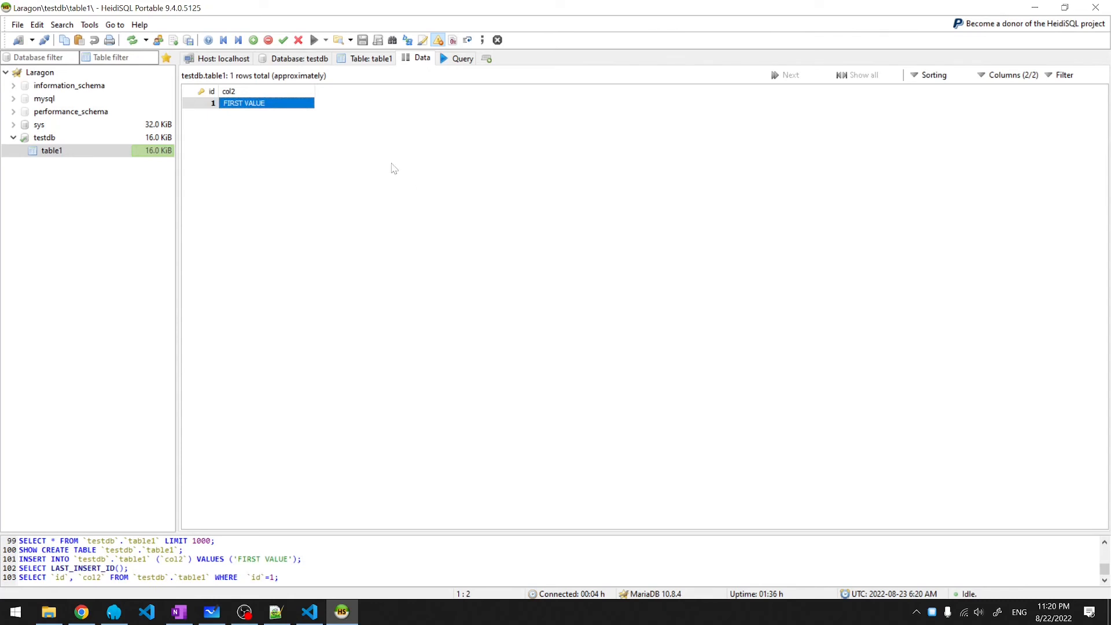
left_click(254, 41)
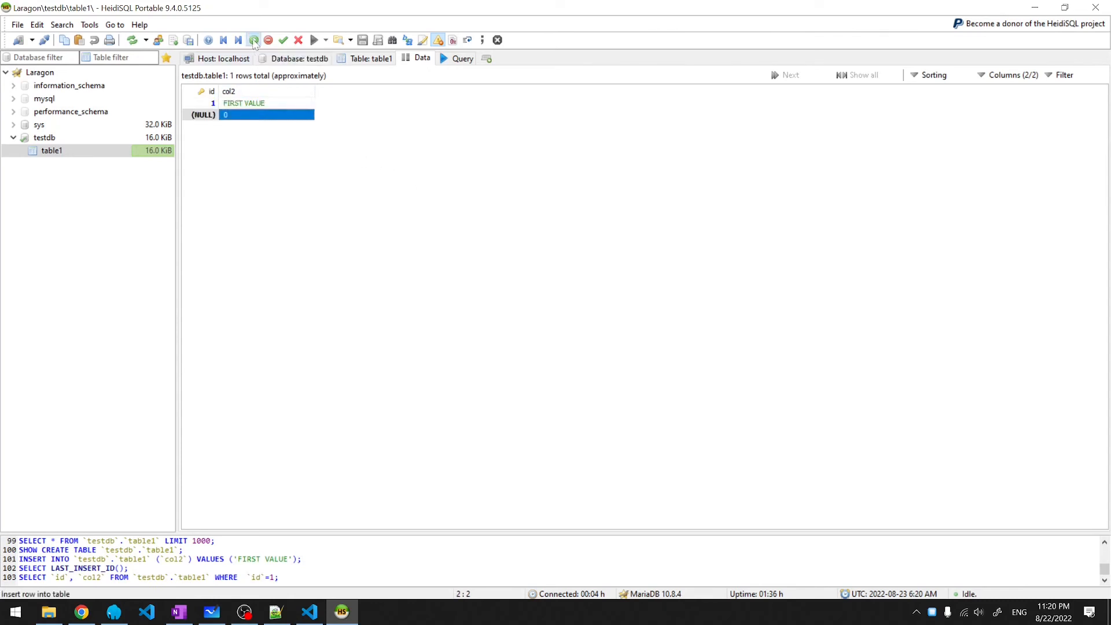
key("BackSpace")
type("SECOND VALUE")
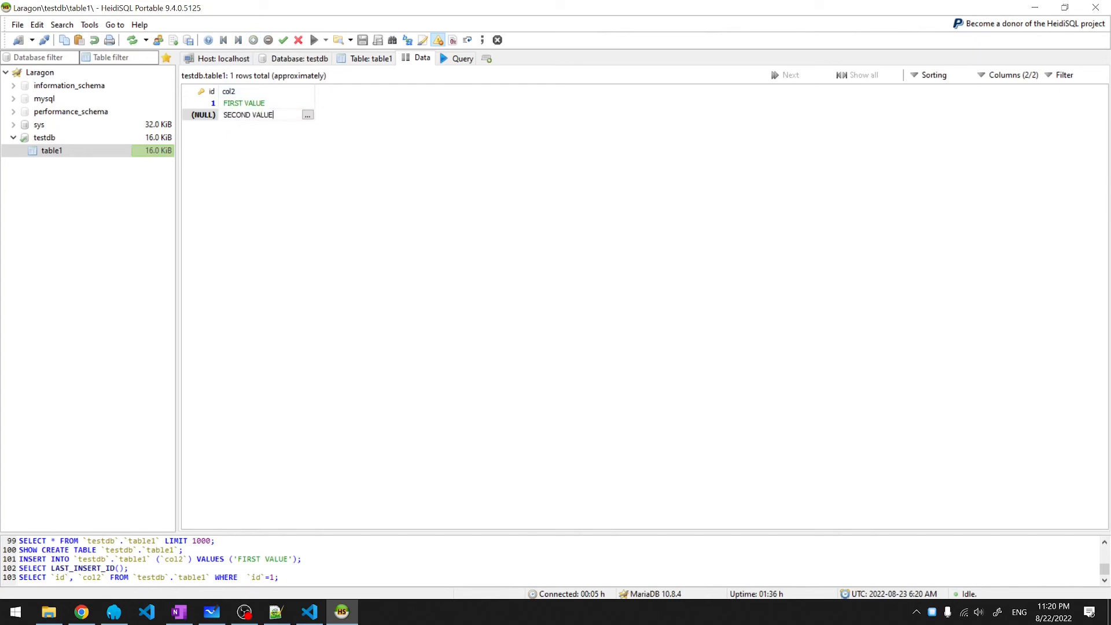
key("Return")
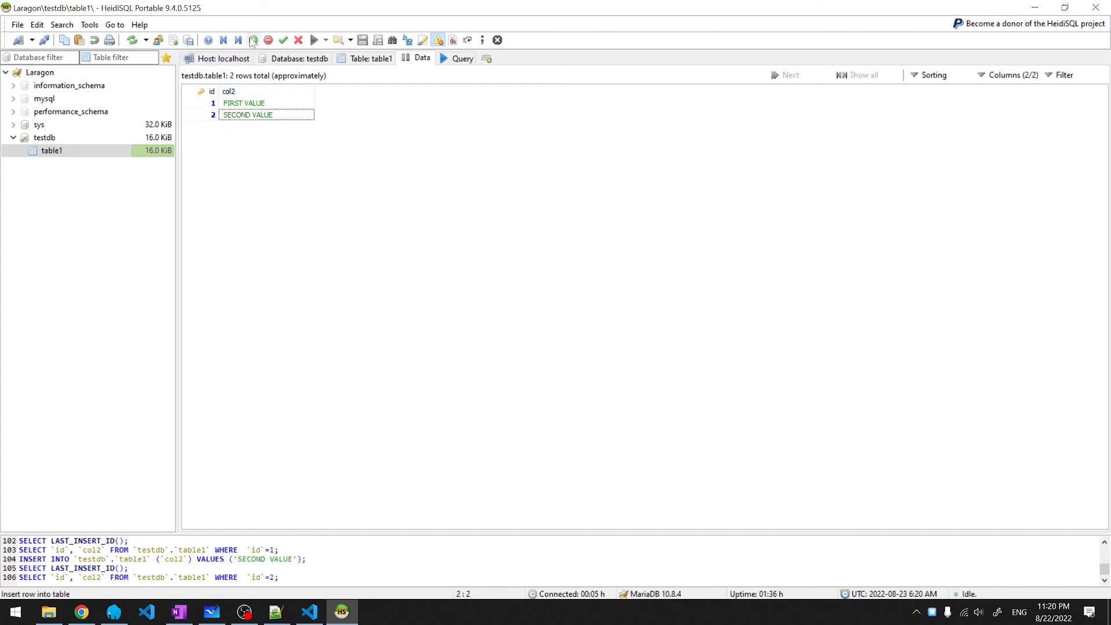
left_click(254, 40)
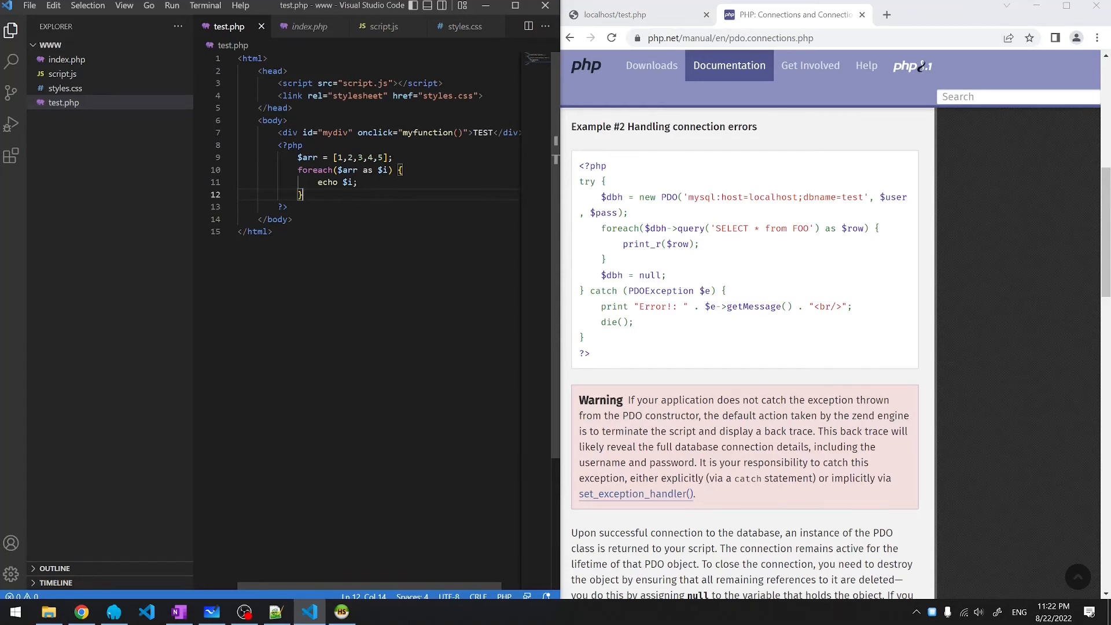
- Paste the PDO try/catch example code into test.php below the foreach loop
key("Return")
key("Return")
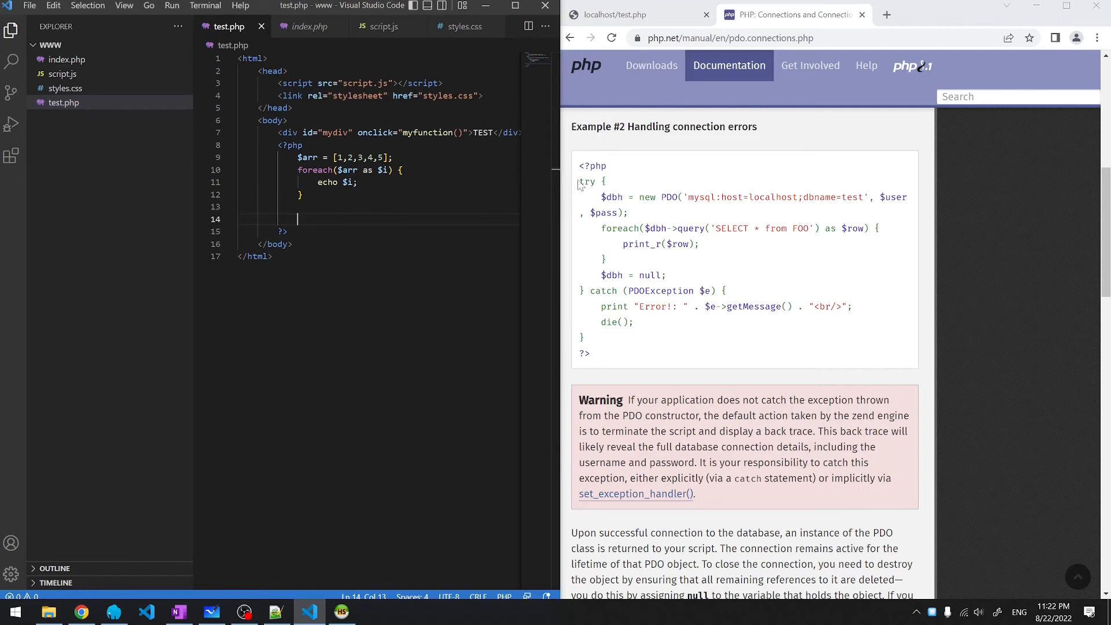
left_click_drag(579, 184, 619, 346)
key("ctrl+c")
key("alt+Tab")
key("ctrl+v")
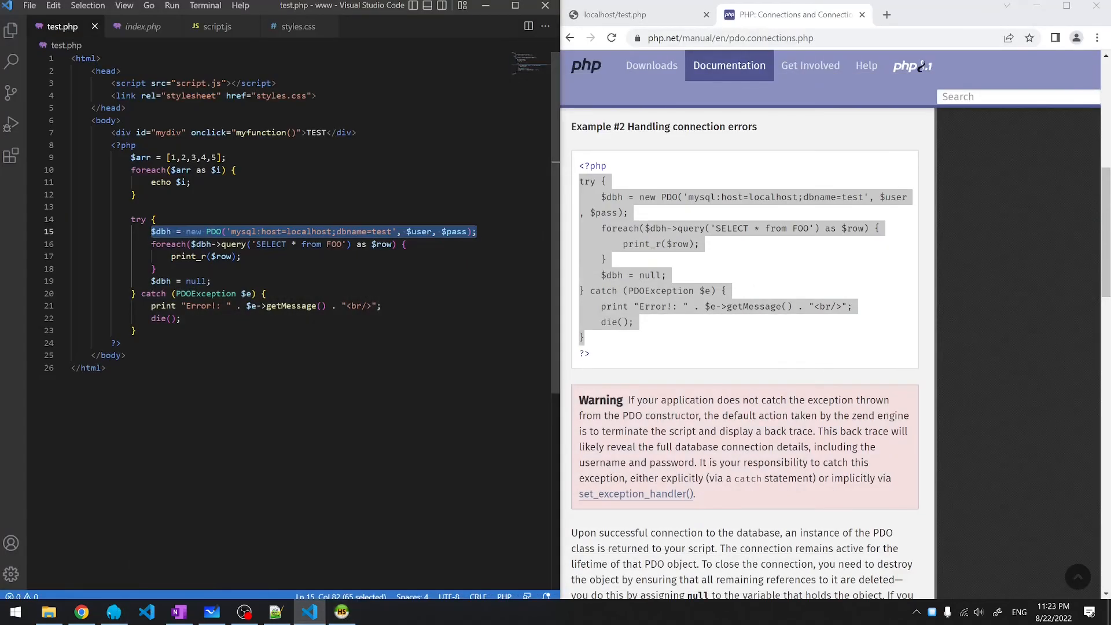
- Set the PDO connection to dbname testdb, user 'root' and an empty password
left_click(392, 231)
type("db")
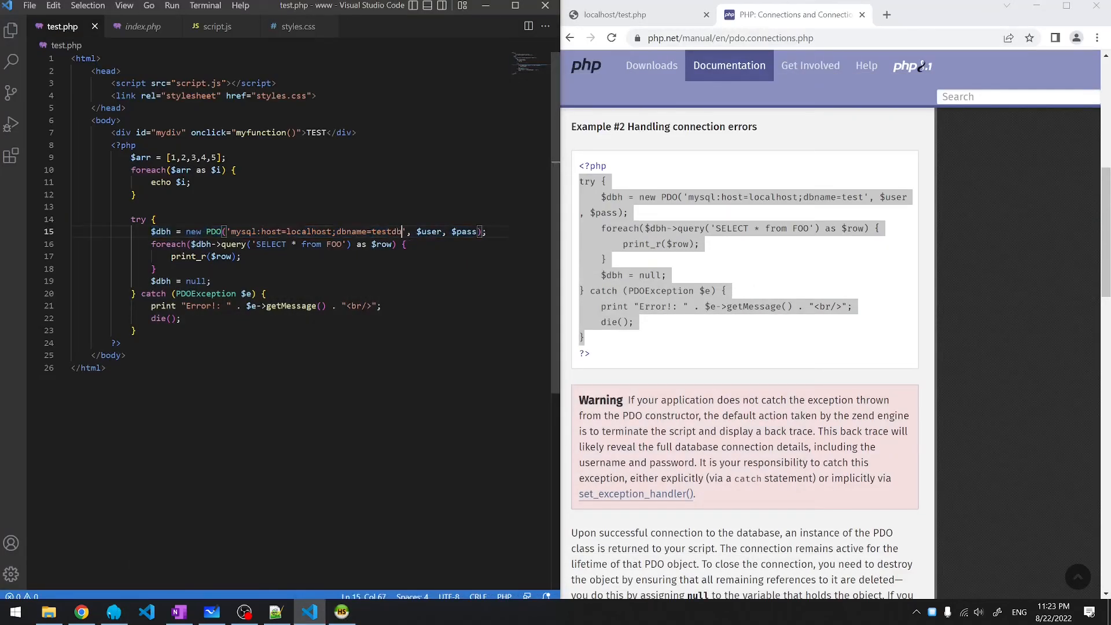
double_click(429, 232)
type("'root")
double_click(469, 231)
type("''")
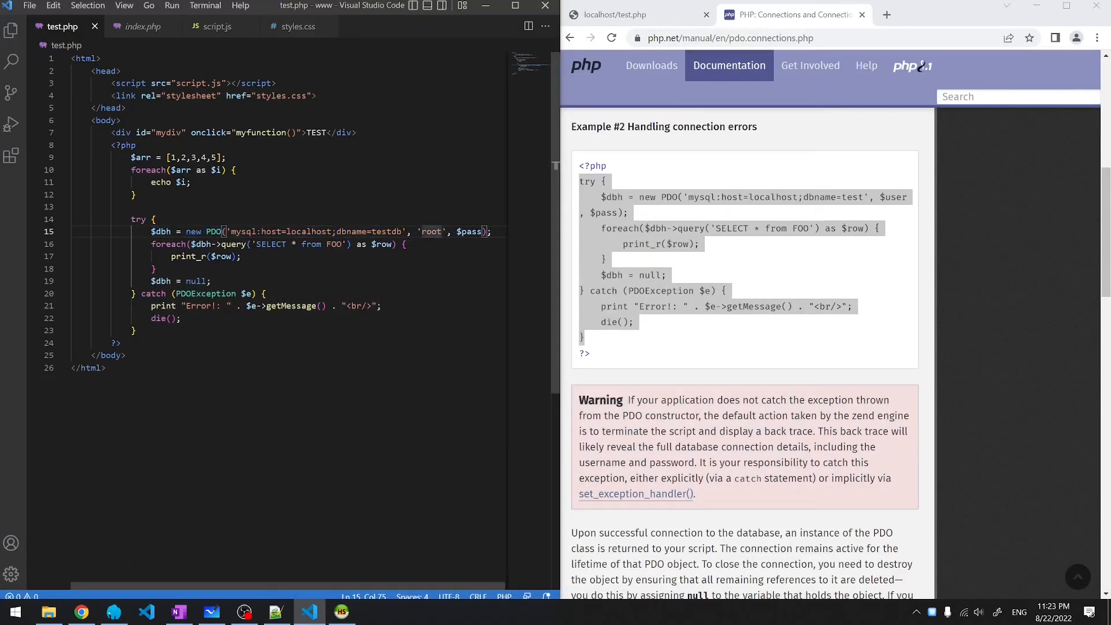
key("BackSpace")
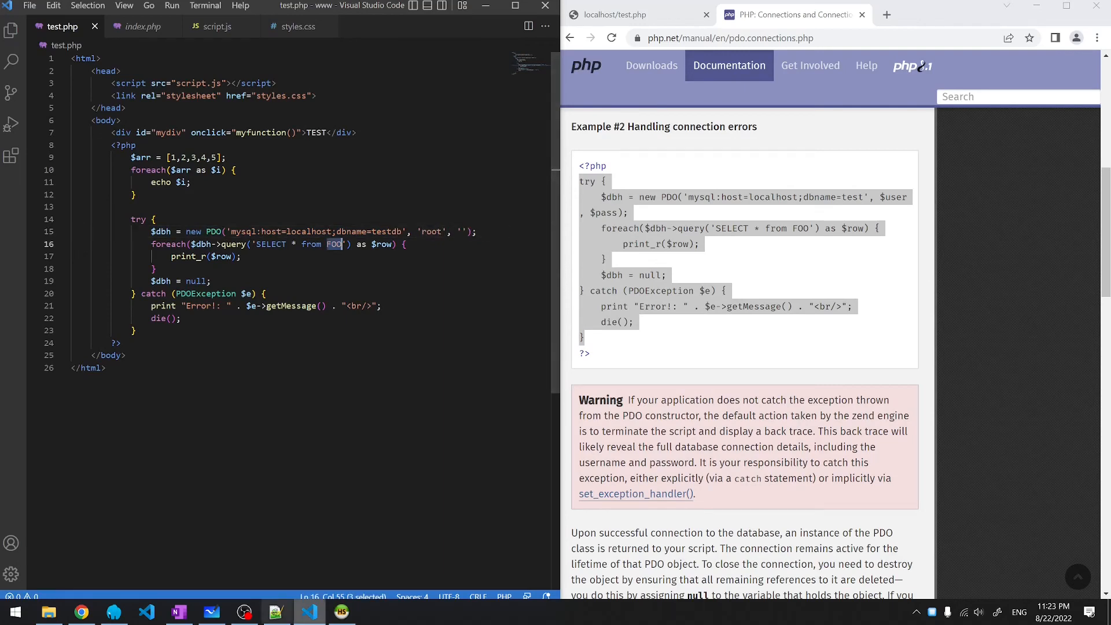
- Change the query's table to table1 and reload localhost/test.php to see its rows
left_click(342, 612)
left_click(343, 612)
type("table1")
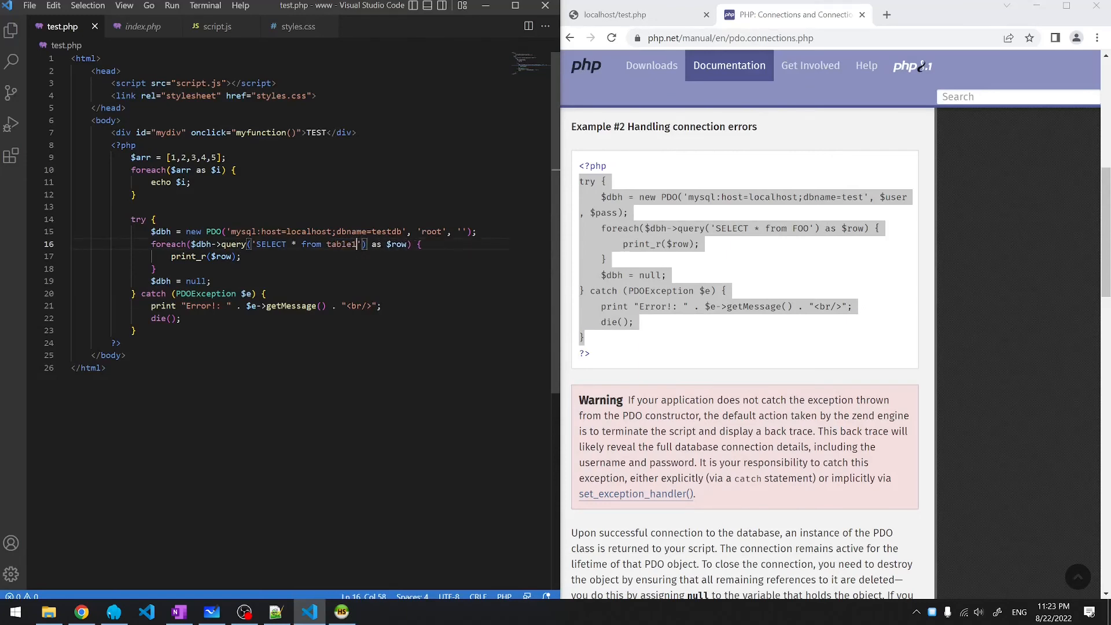
left_click(633, 15)
key("F5")
left_click(136, 194)
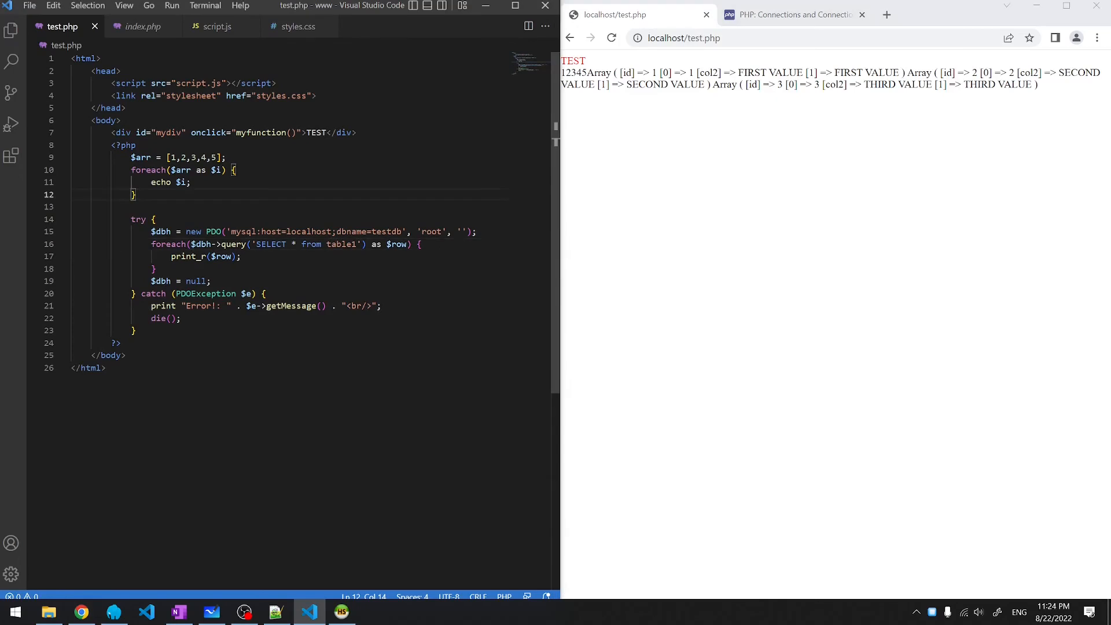
- Echo "<br><br>" after the loop and print each row as id, space, col2 and <br>
key("Return")
key("Return")
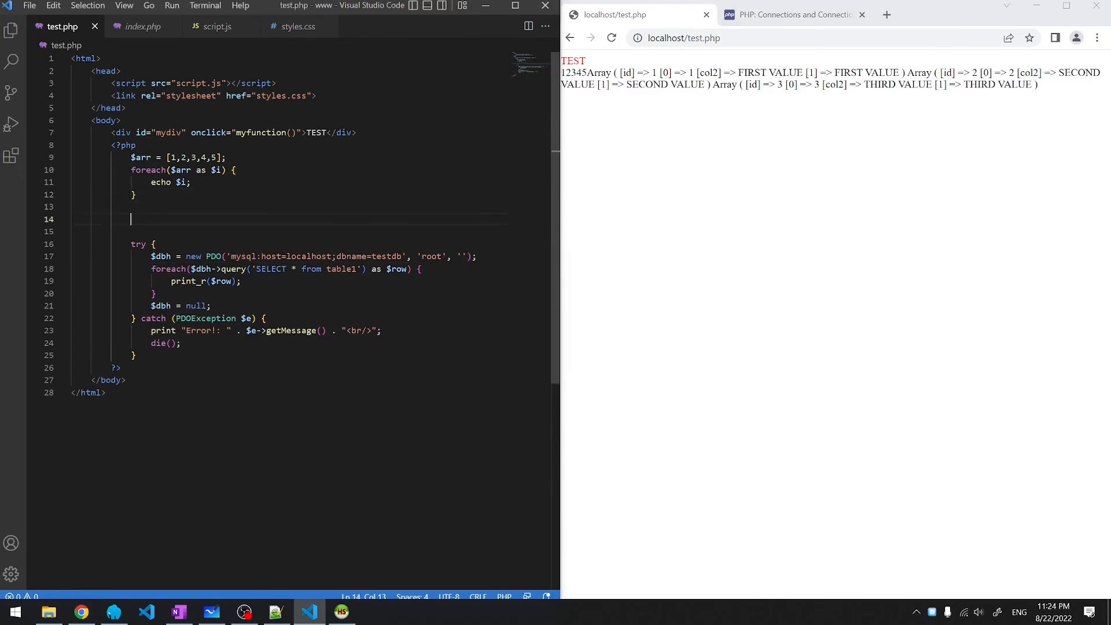
type("echo \"<br><br>\";")
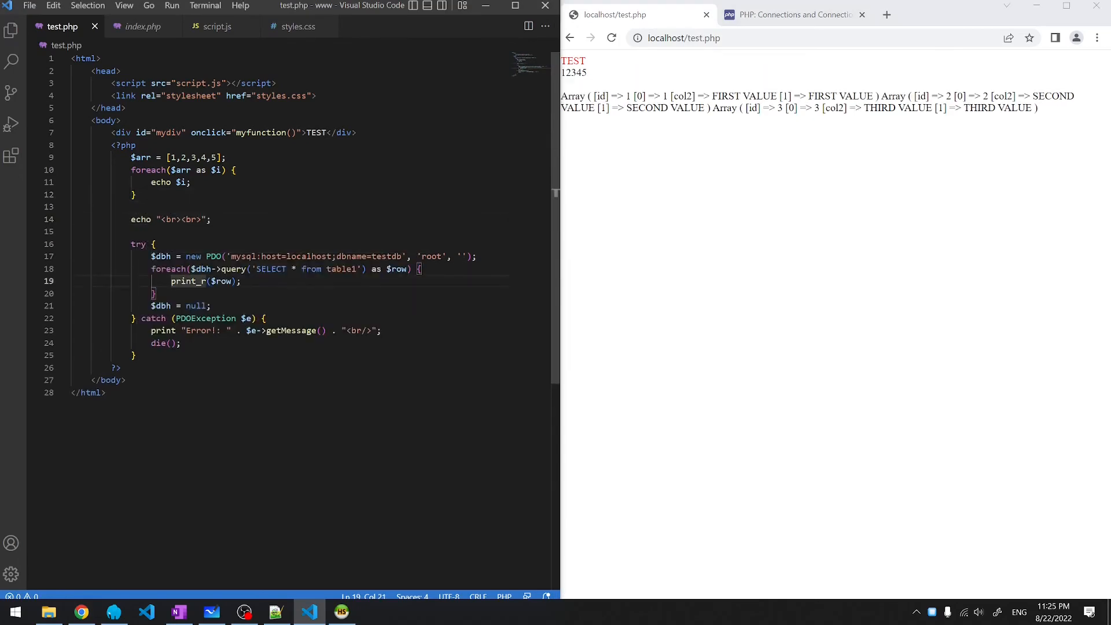
key("shift+Right")
key("shift+Right")
key("shift+Right")
key("shift+Right")
key("shift+Right")
key("shift+Right")
key("shift+Right")
key("shift+Right")
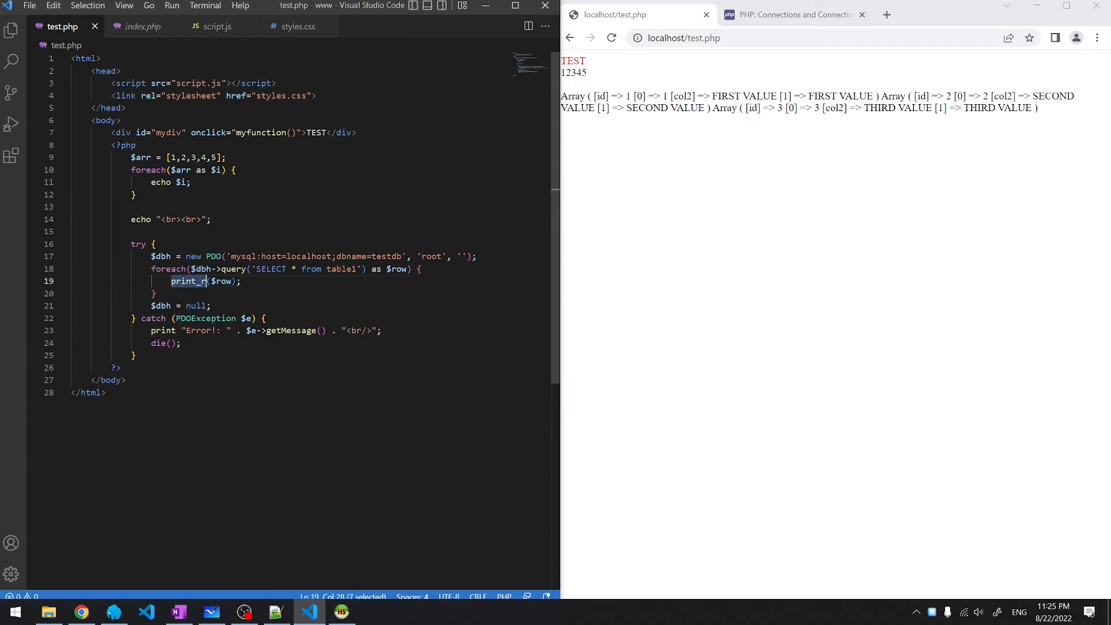
type("echo")
key("Right")
key("Right")
key("Right")
key("Right")
type("['id'].")
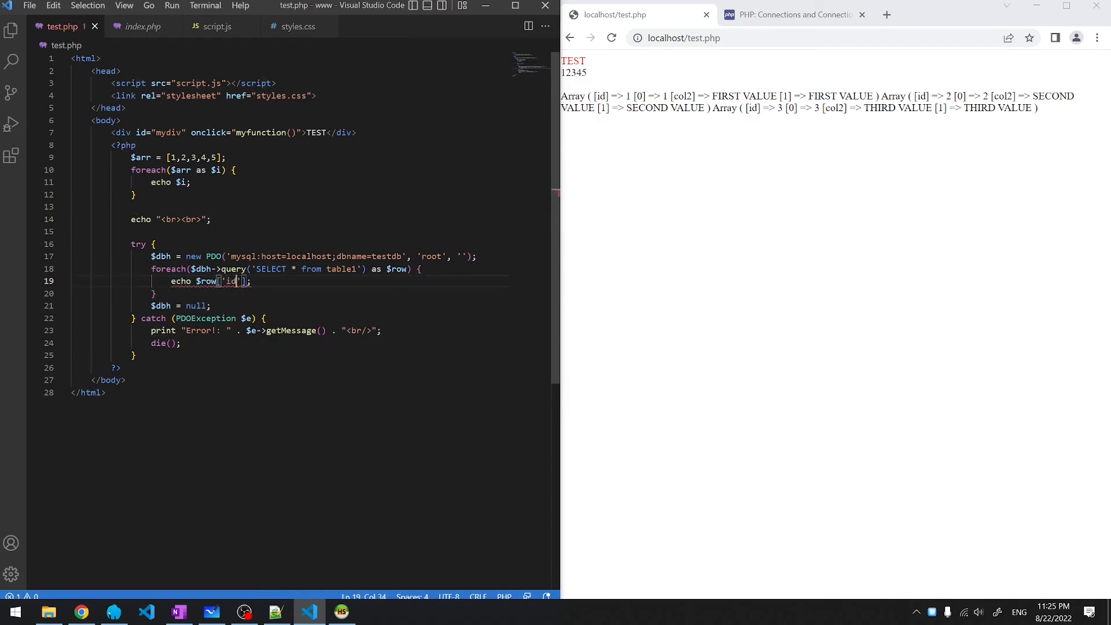
key("Delete")
type("' '.$row['col2'].''")
key("Left")
type("<br>")
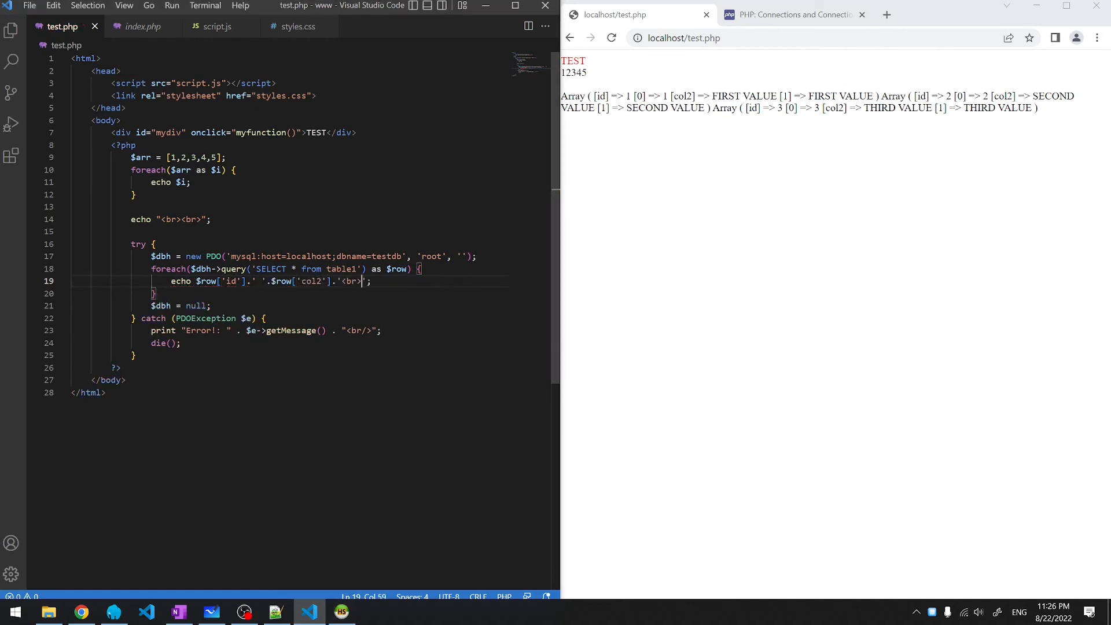
left_click(612, 38)
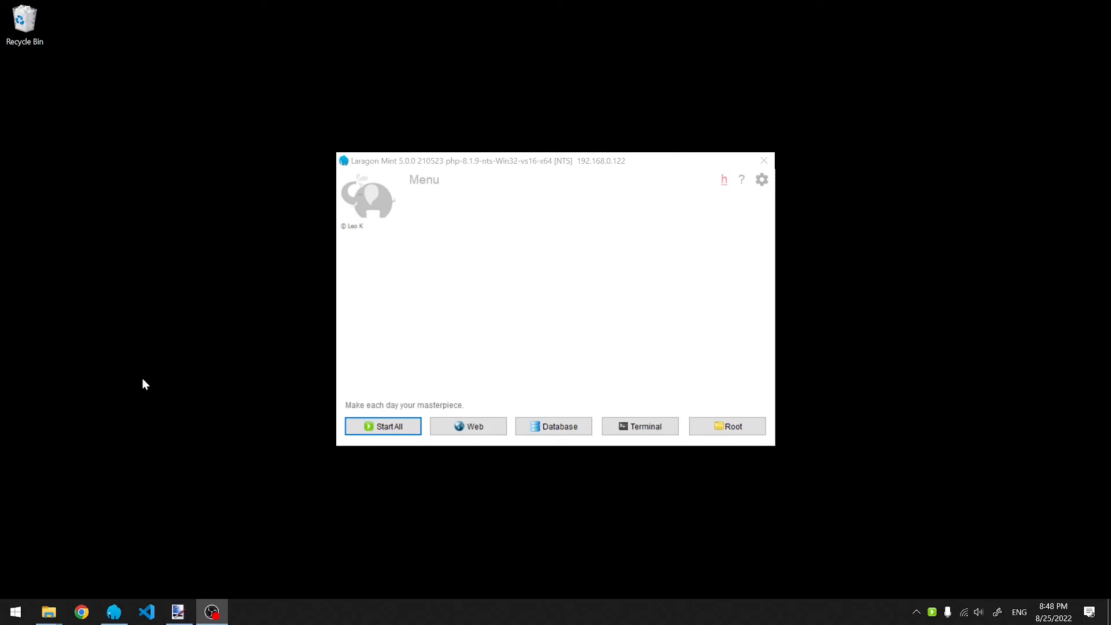
- Start all services, switch the document root to veggielee, and open localhost in the browser
left_click(385, 427)
right_click(932, 614)
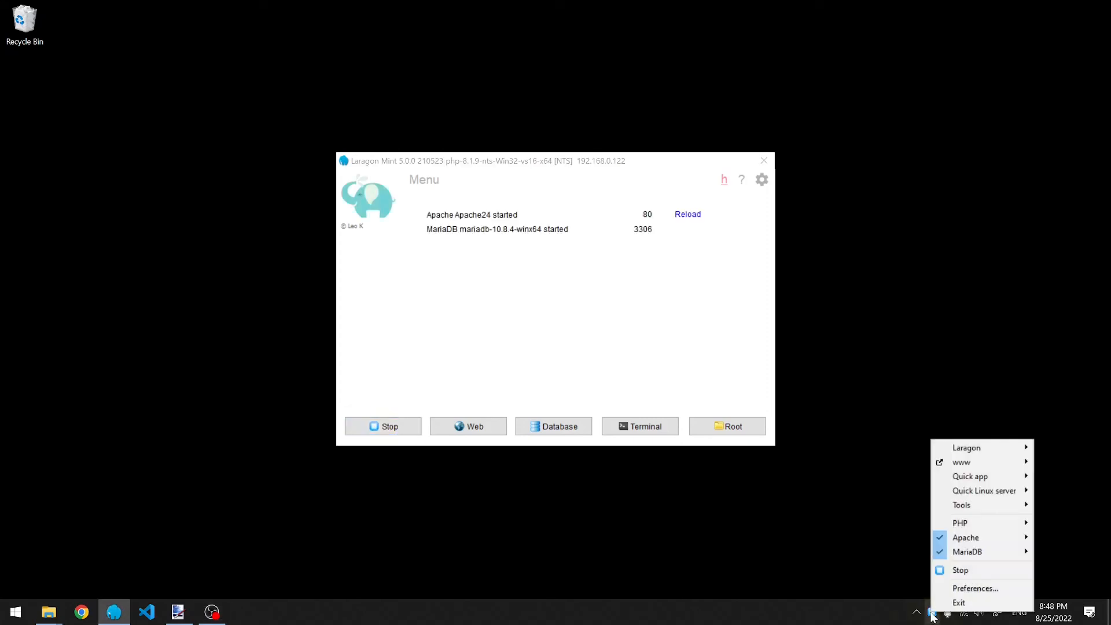
mouse_move(959, 463)
mouse_move(911, 467)
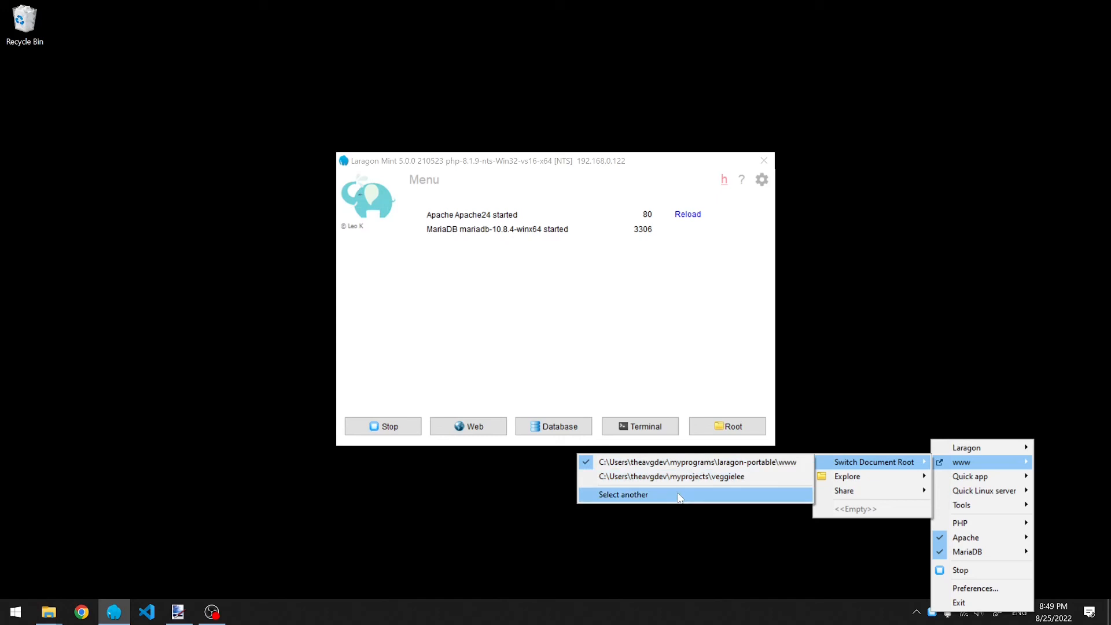
left_click(713, 480)
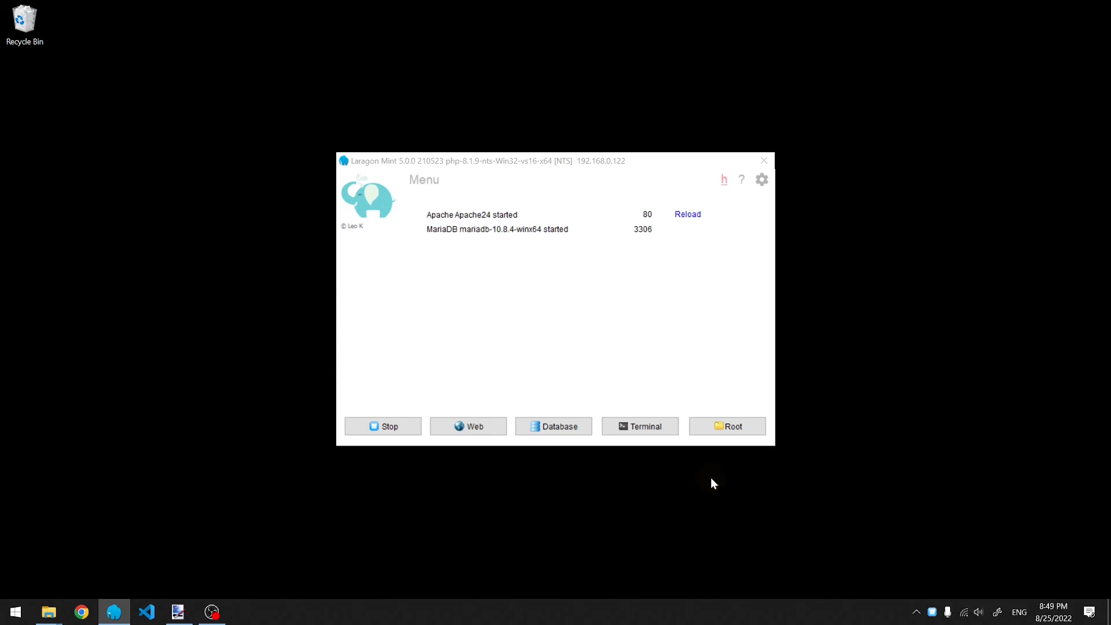
left_click(477, 431)
left_click(486, 447)
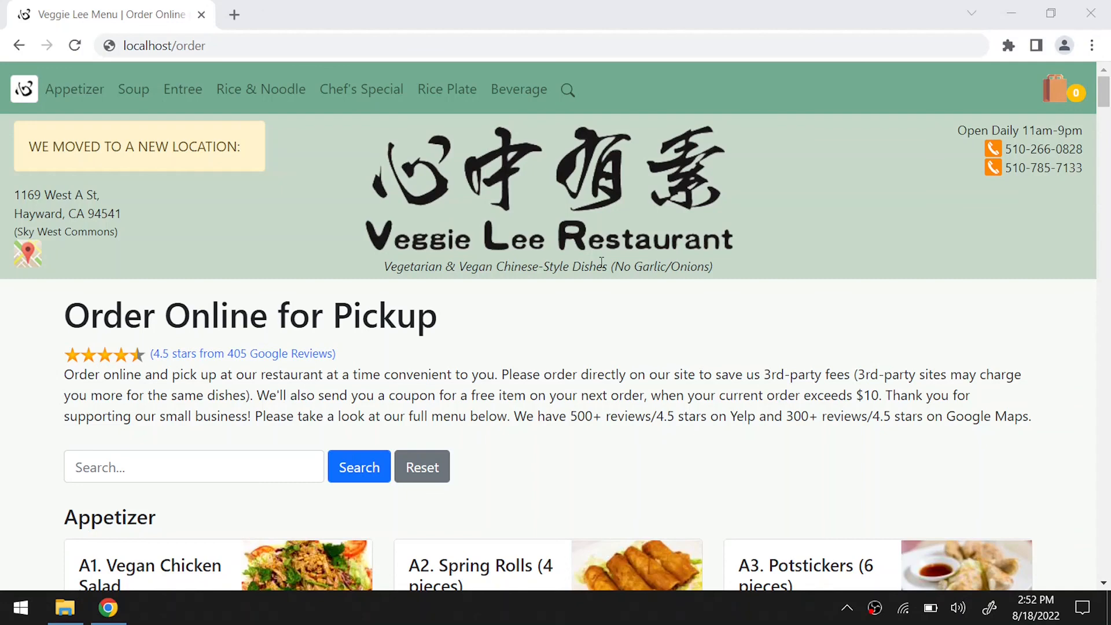
- Add A3 Potstickers to the cart from the localhost menu
left_click(1106, 102)
left_click_drag(1106, 102, 1106, 115)
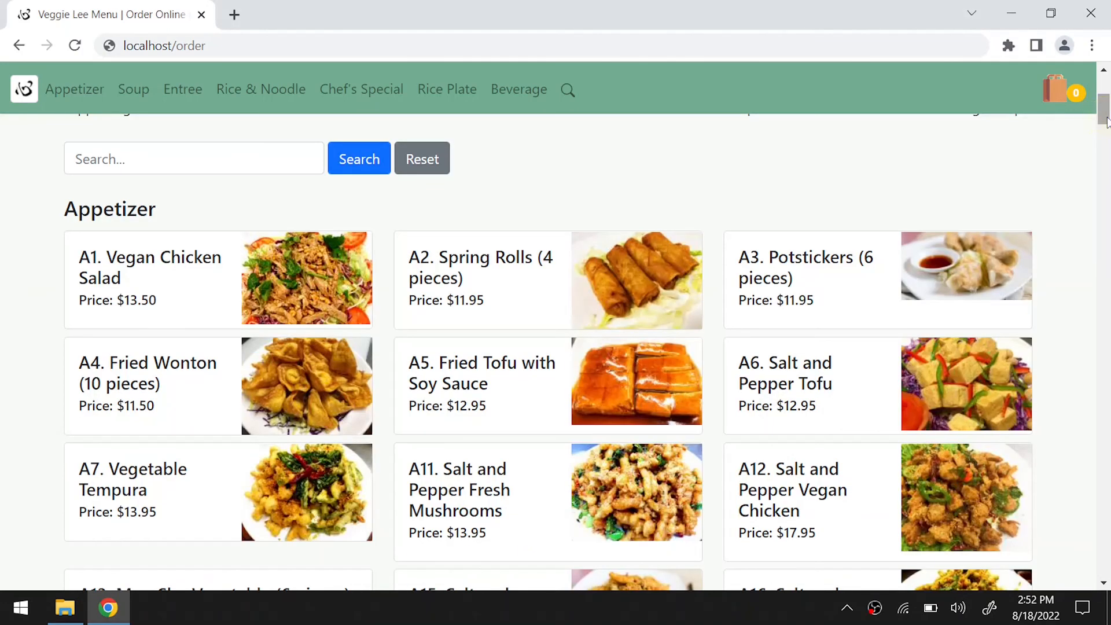
left_click(955, 259)
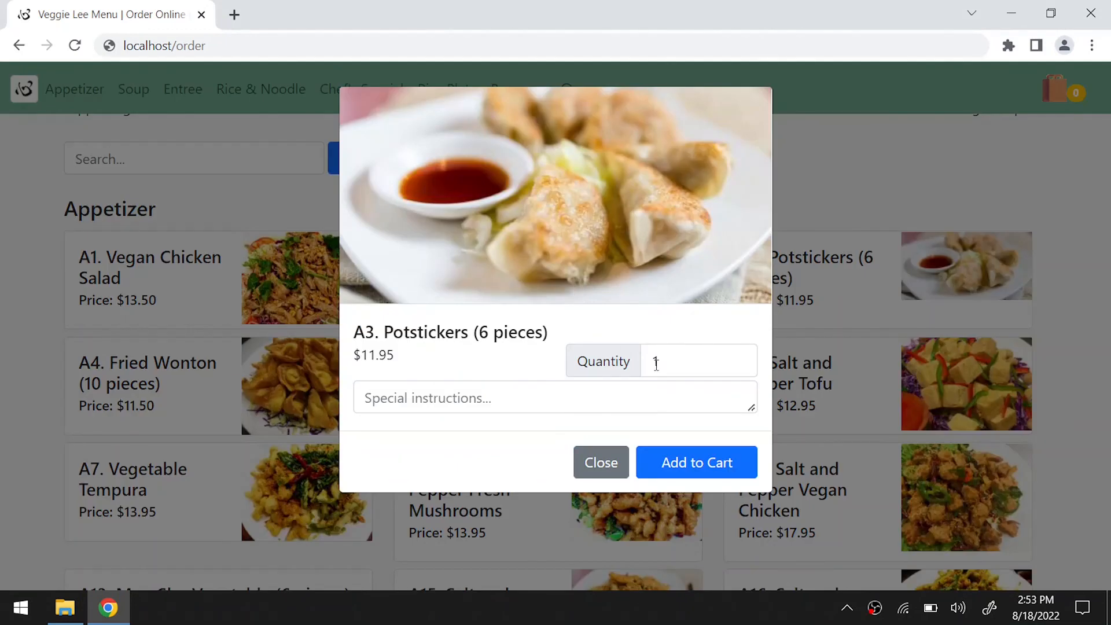
left_click(688, 457)
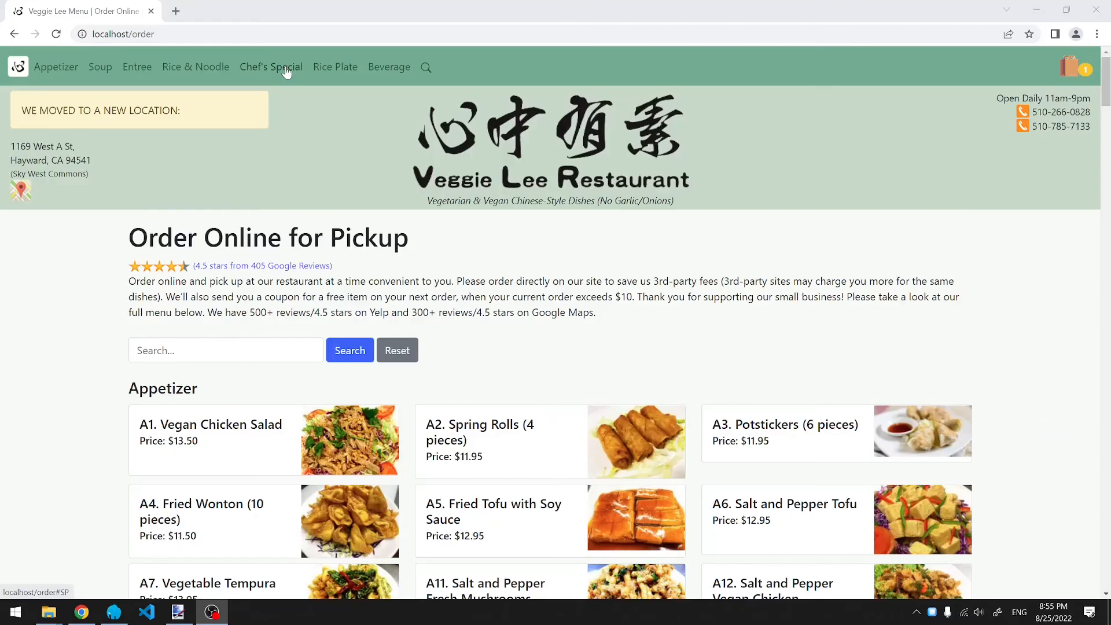
- Add SP5 Lemon Grass Bean Curd Roll from Chef's Special and view the $33.11 order
left_click(285, 70)
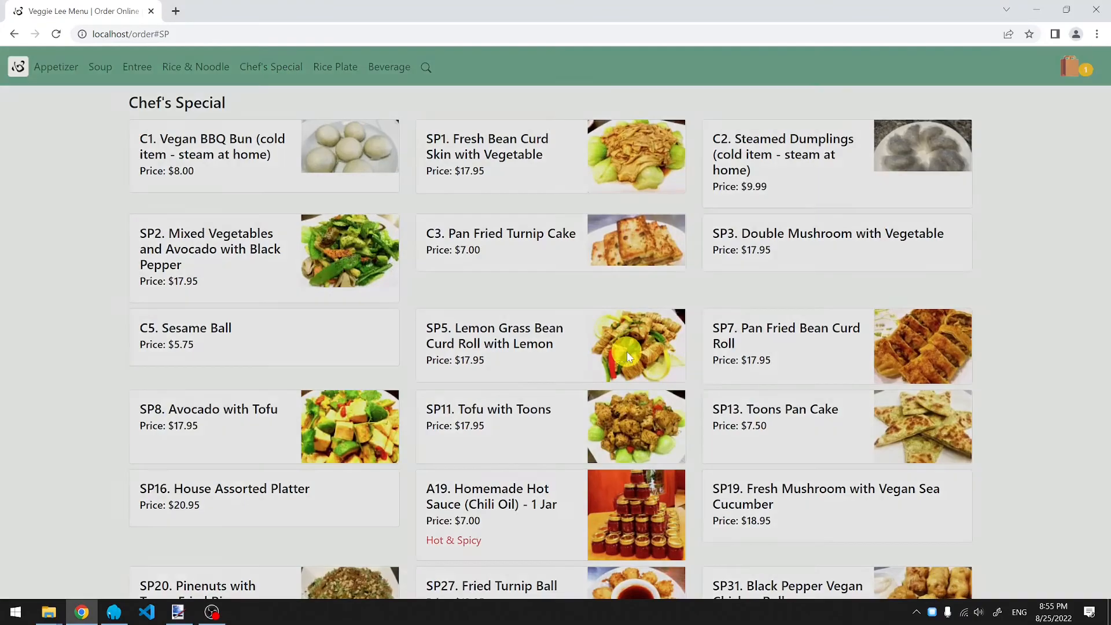
left_click(627, 353)
left_click(654, 352)
left_click(1083, 70)
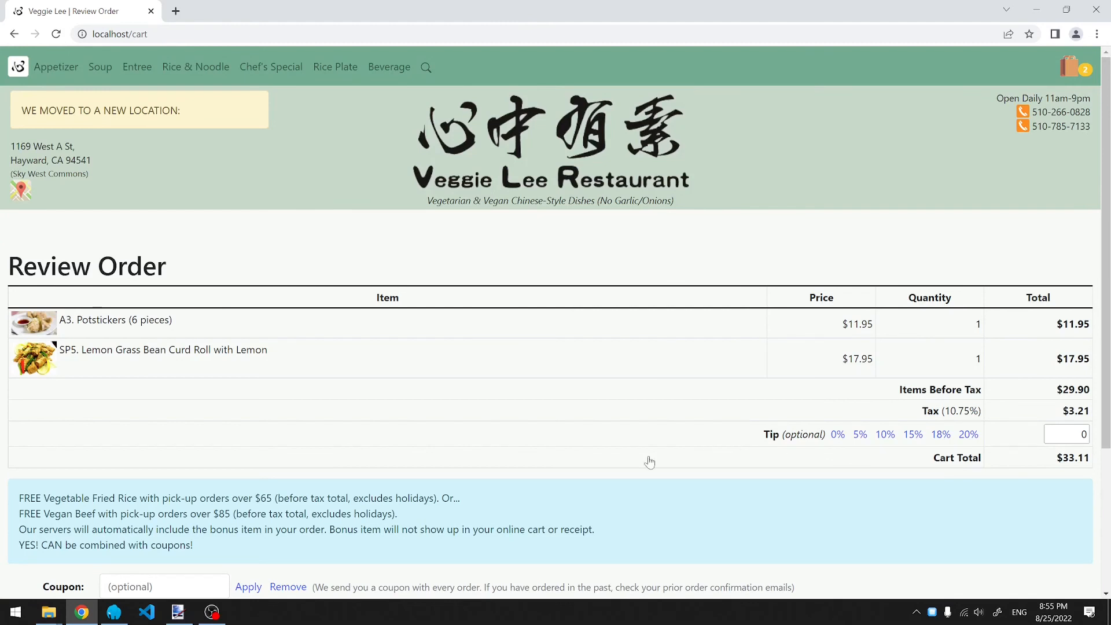
- Enter the contact e-mail, phone number and name, then check out to the Stripe payment page
scroll(227, 441, "down", 3)
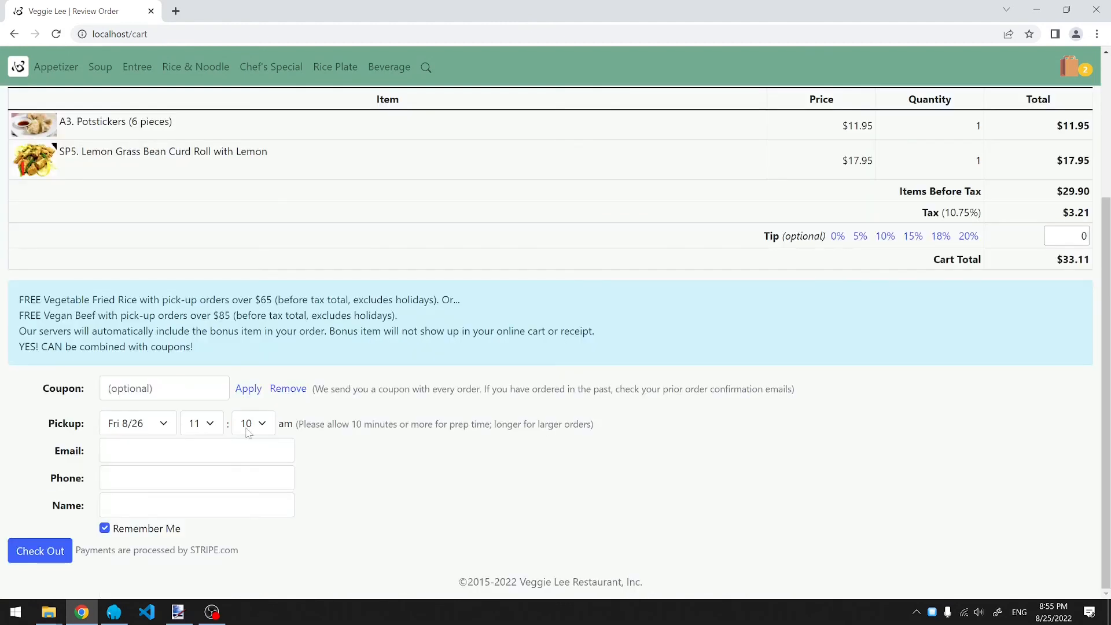
left_click(248, 451)
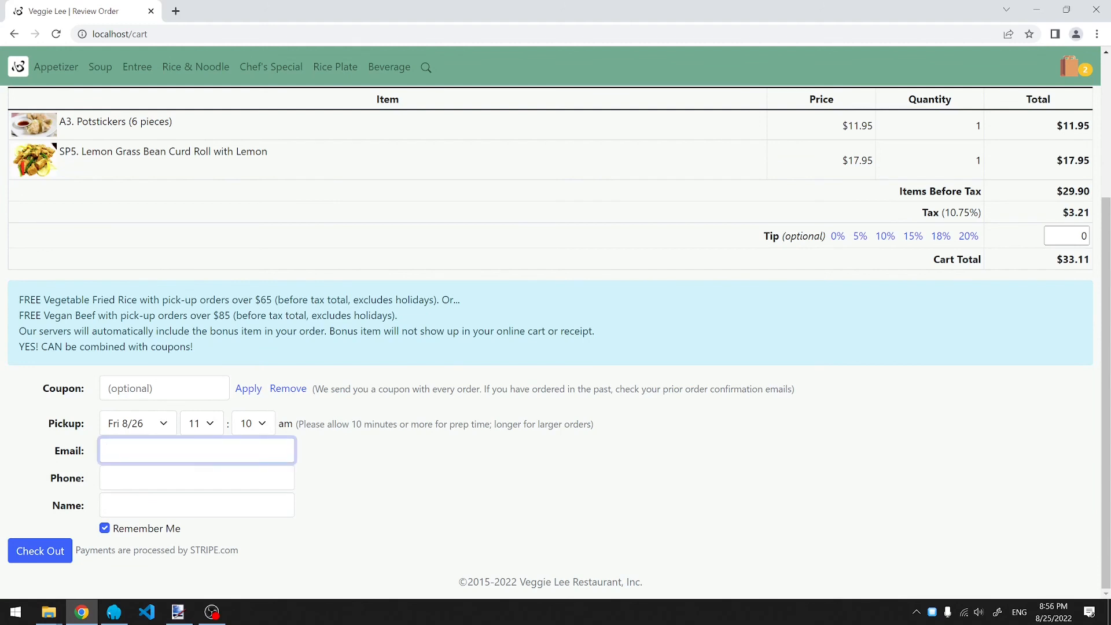
type("test@example.com")
key("Tab")
type("555-555-5555")
key("Tab")
type("Johnny")
left_click(63, 553)
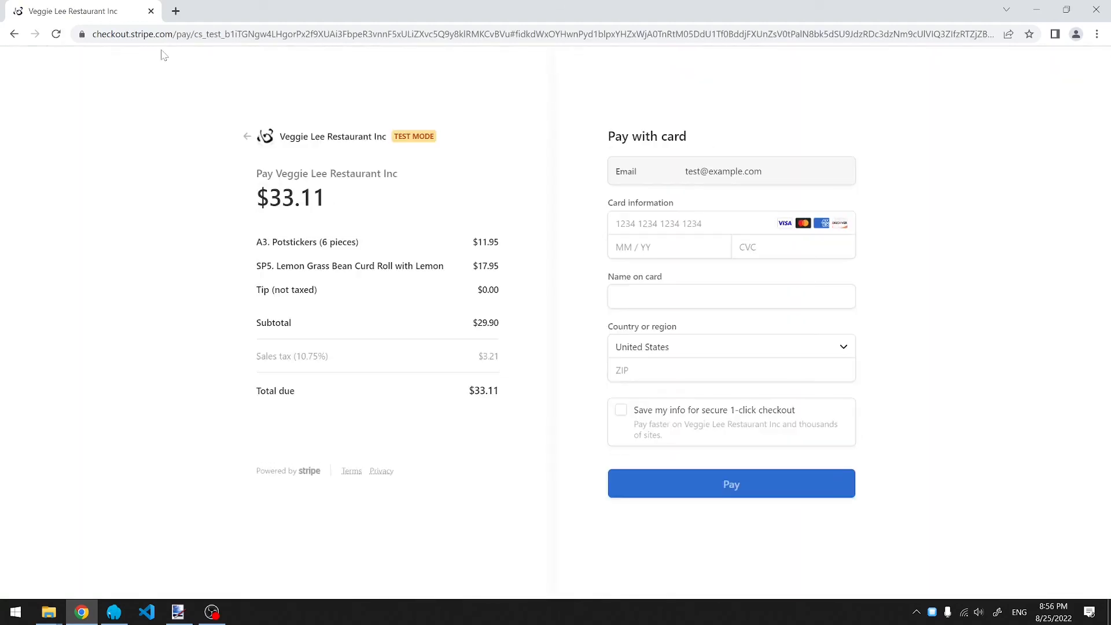
- Pay the $33.11 order with the Stripe test card, then highlight the veggielee.com address line
left_click(695, 225)
type("4242 4242 4242 4242")
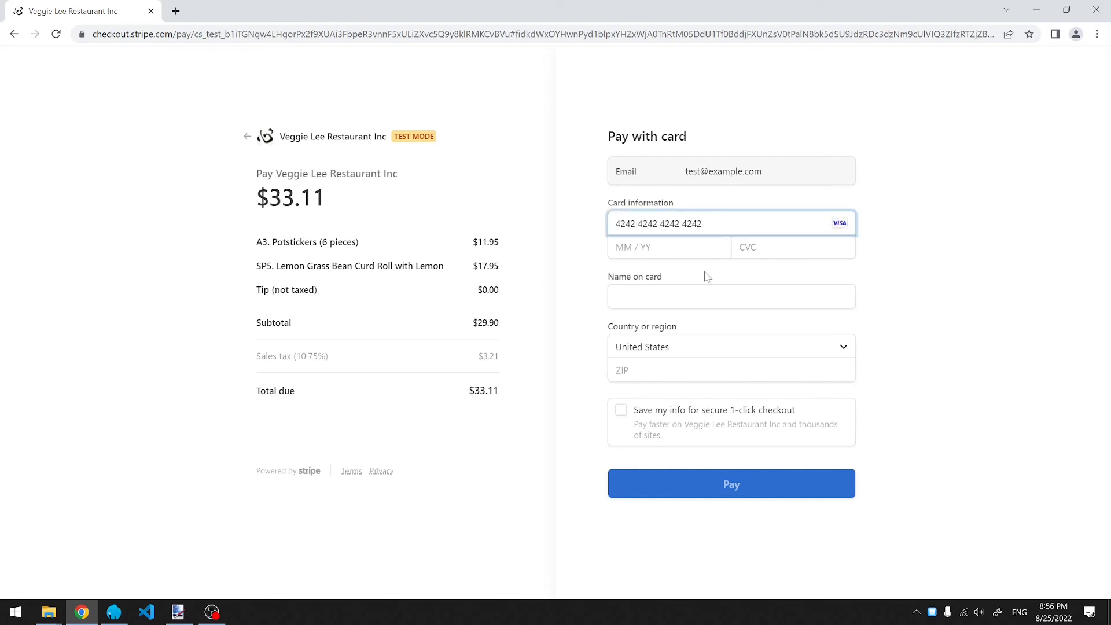
type("012")
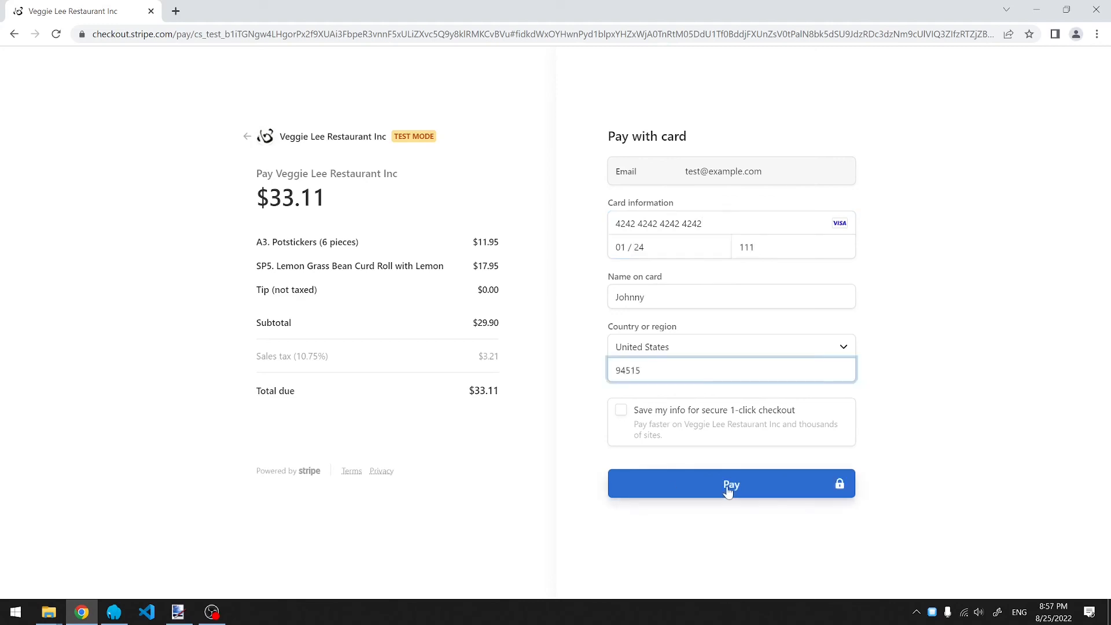
left_click(728, 488)
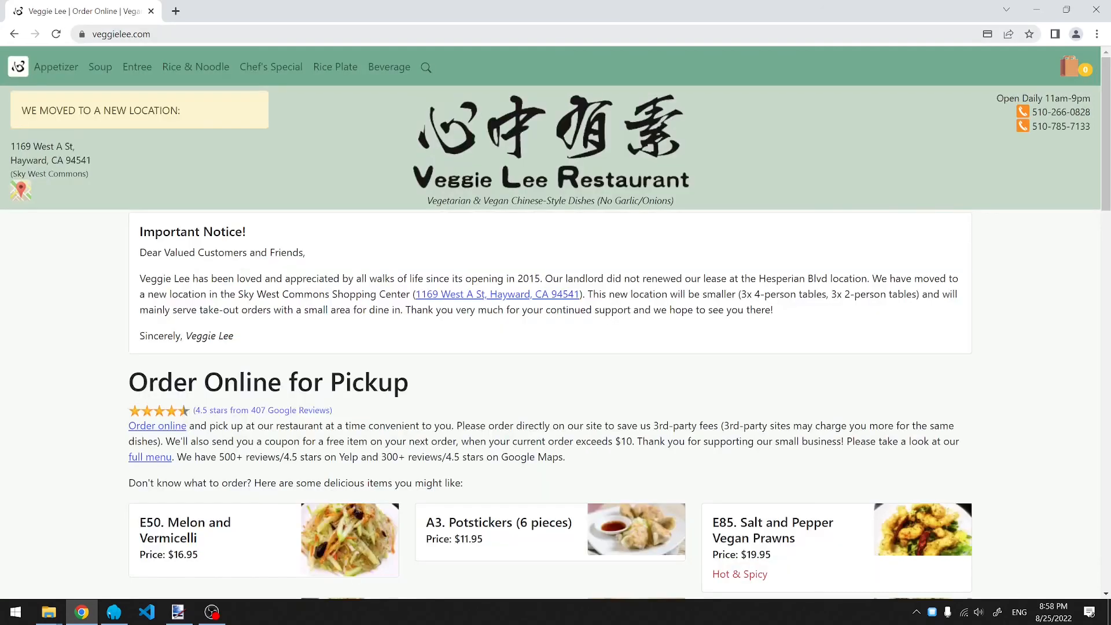
left_click_drag(96, 162, 13, 162)
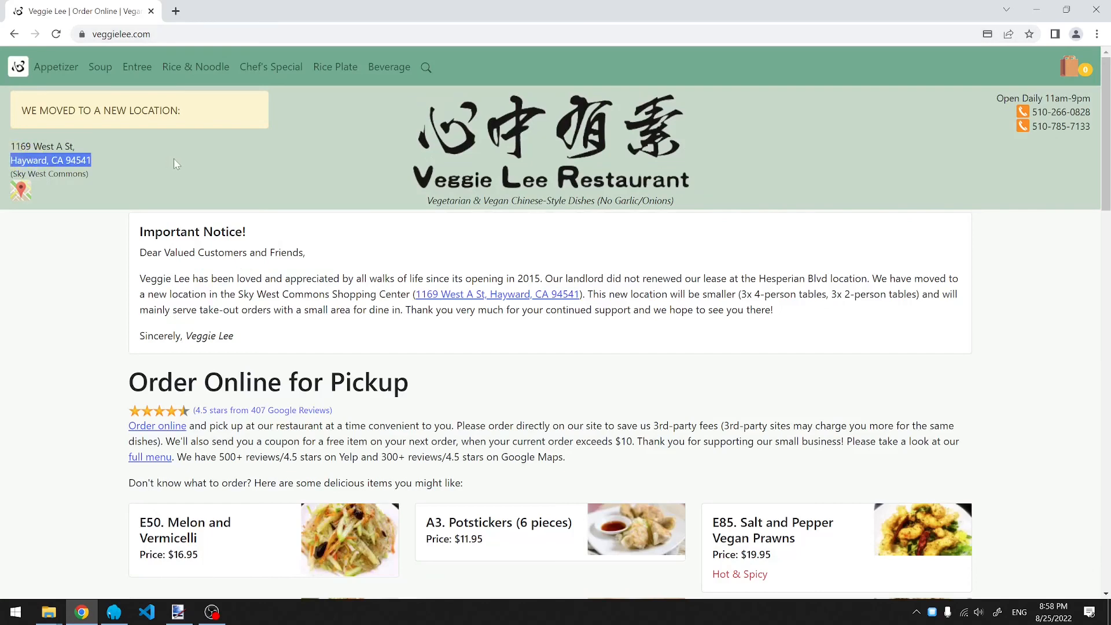